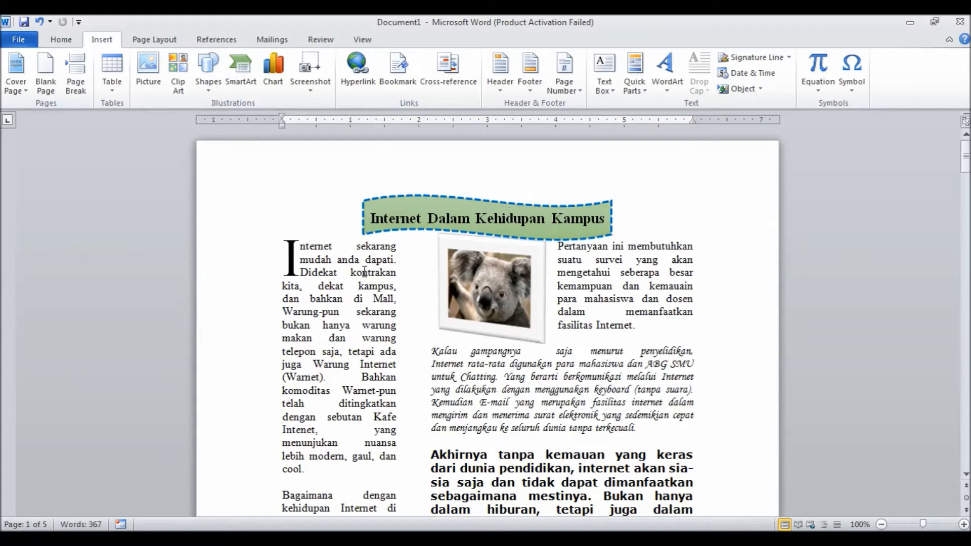
- Review the finished sample documents and the "Internet Dalam Kehidupan Kampus" exercise with its formatting instructions in "latihan soal word COACH-2"
{"action": "left_click_drag", "start_coordinate": [966, 157], "coordinate": [967, 222]}
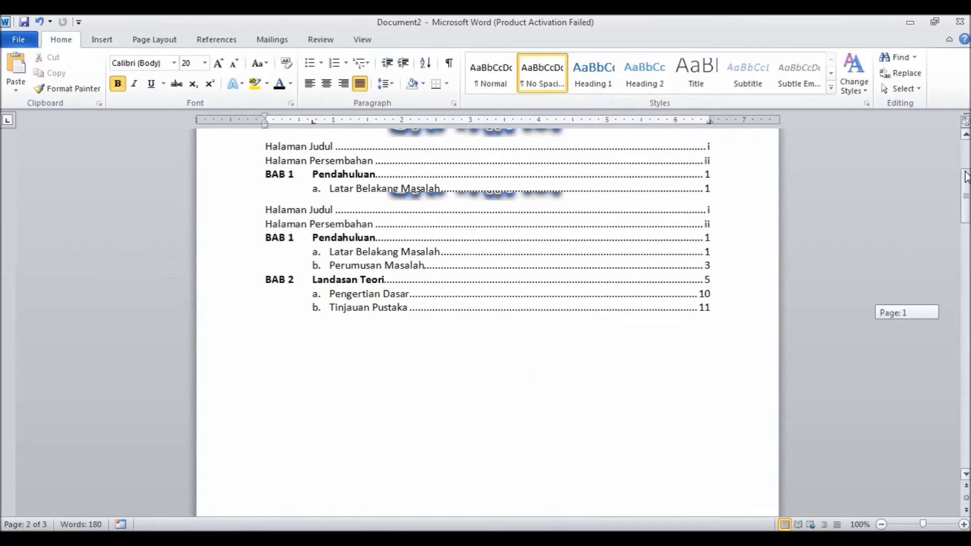
{"action": "left_click_drag", "start_coordinate": [966, 177], "coordinate": [967, 278]}
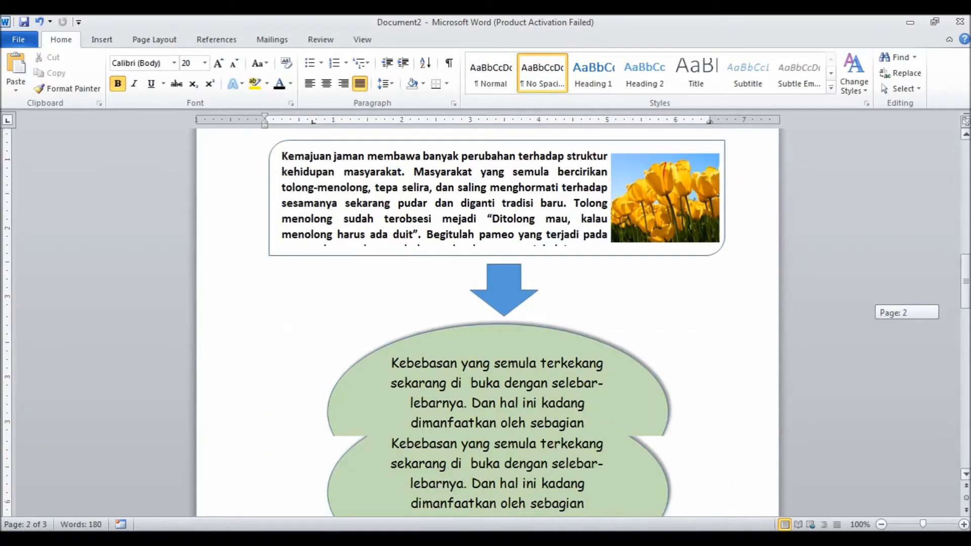
{"action": "scroll", "coordinate": [485, 329], "scroll_direction": "up", "scroll_amount": 3}
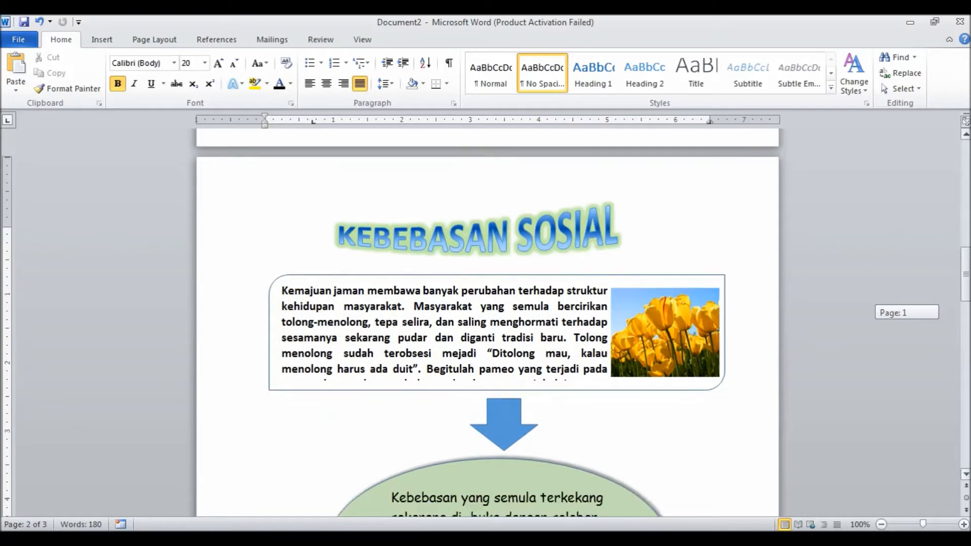
{"action": "left_click_drag", "start_coordinate": [965, 274], "coordinate": [966, 330]}
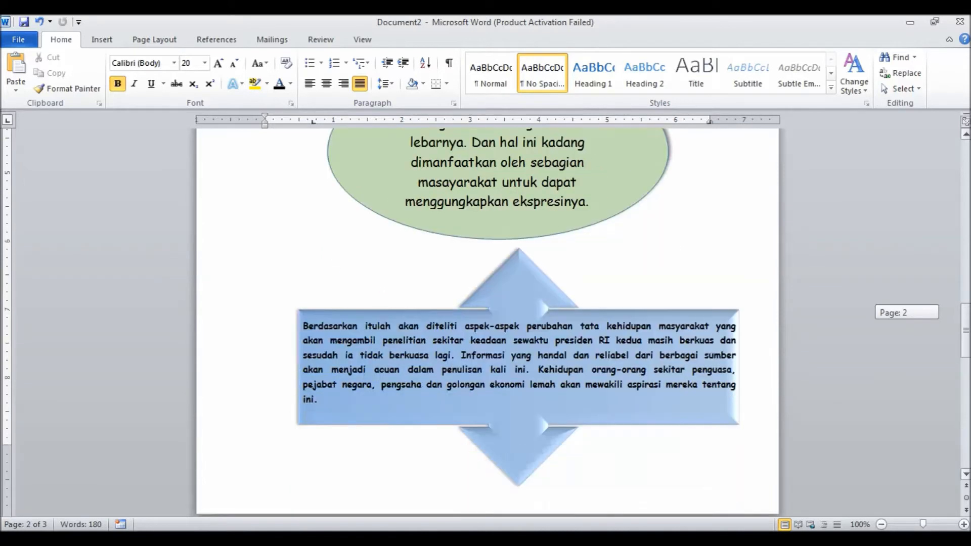
{"action": "left_click_drag", "start_coordinate": [966, 330], "coordinate": [966, 330]}
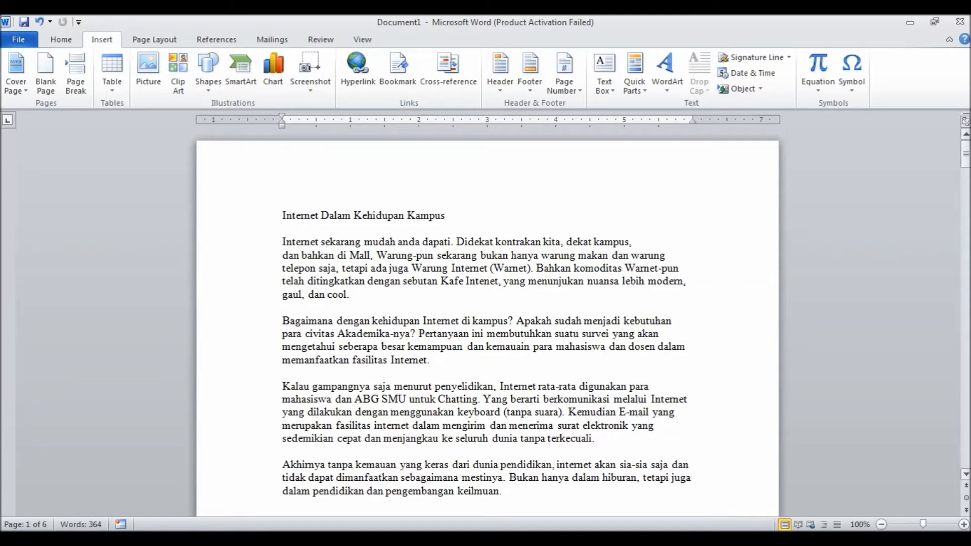
{"action": "left_click_drag", "start_coordinate": [966, 155], "coordinate": [967, 145]}
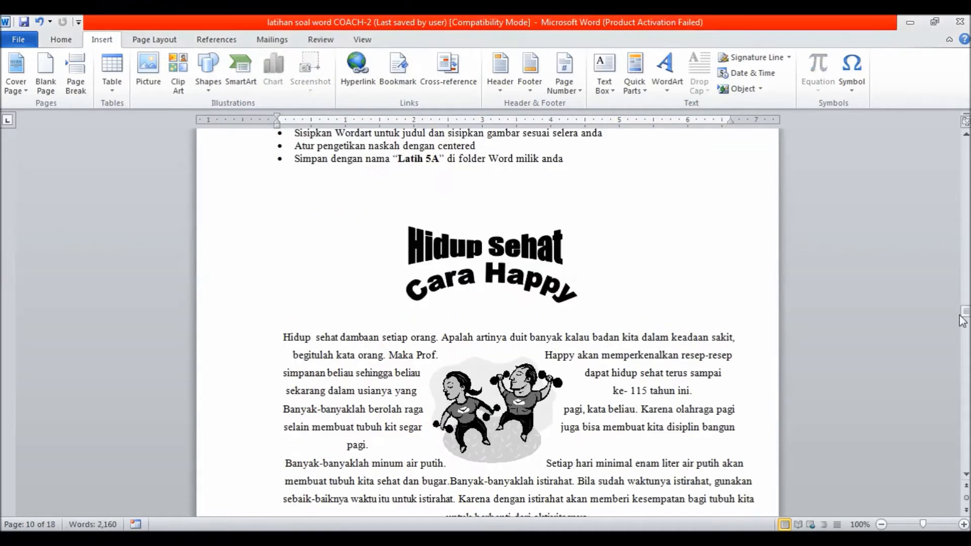
{"action": "left_click_drag", "start_coordinate": [966, 312], "coordinate": [966, 168]}
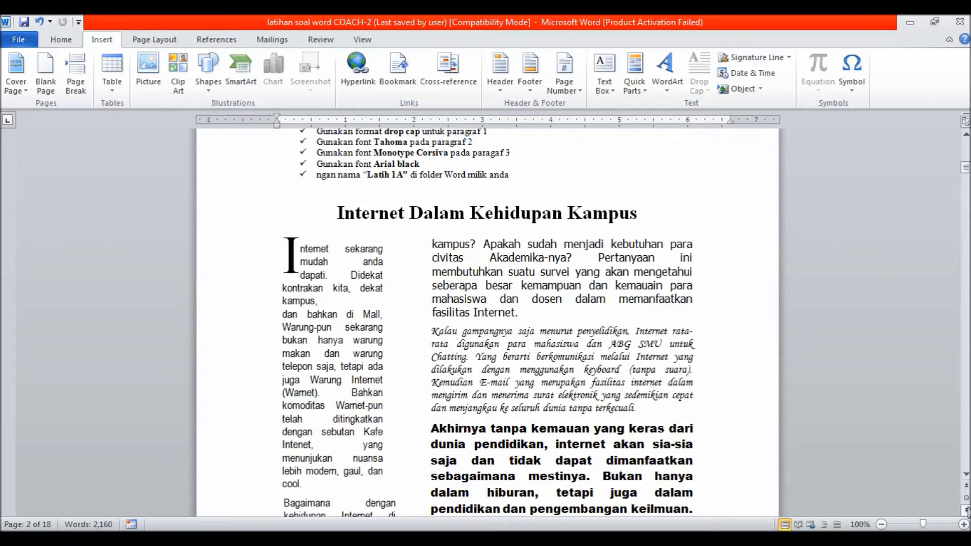
{"action": "left_click", "coordinate": [966, 474]}
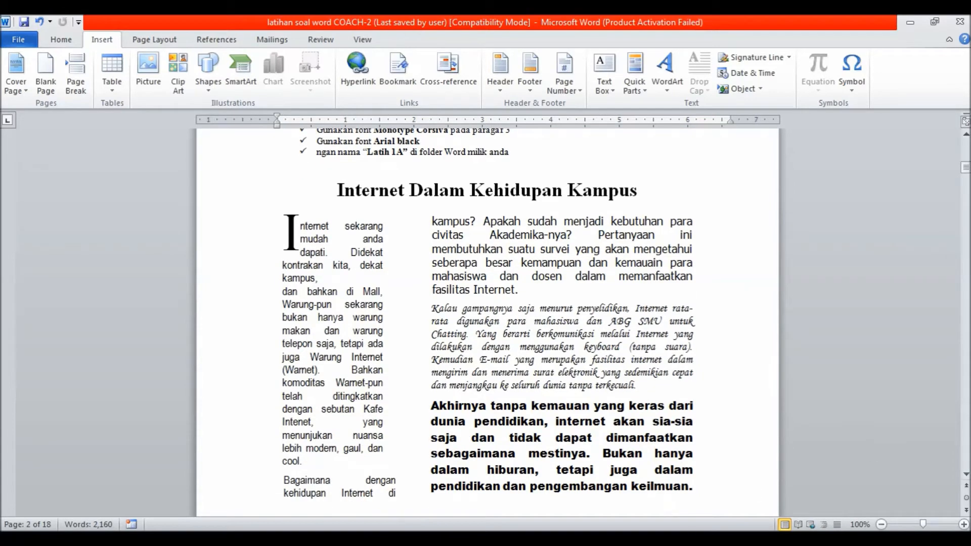
{"action": "left_click", "coordinate": [680, 522]}
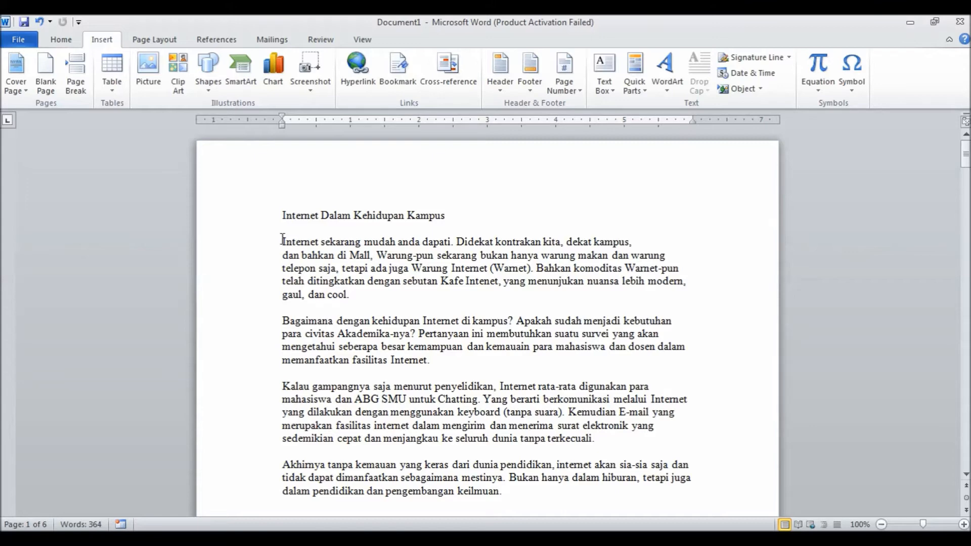
- Lay out the four body paragraphs below the title of Document1 in two equal columns
{"action": "left_click_drag", "start_coordinate": [282, 241], "coordinate": [504, 491]}
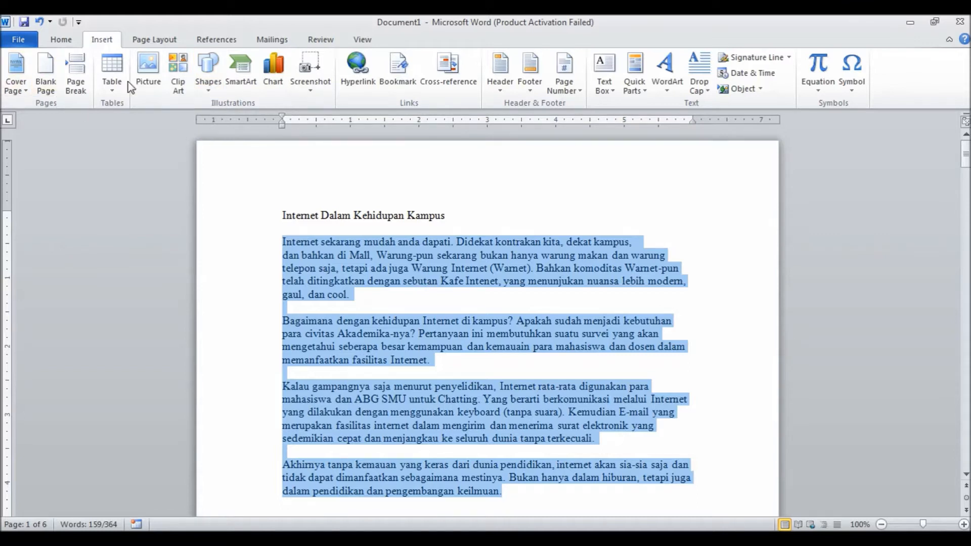
{"action": "left_click", "coordinate": [159, 42]}
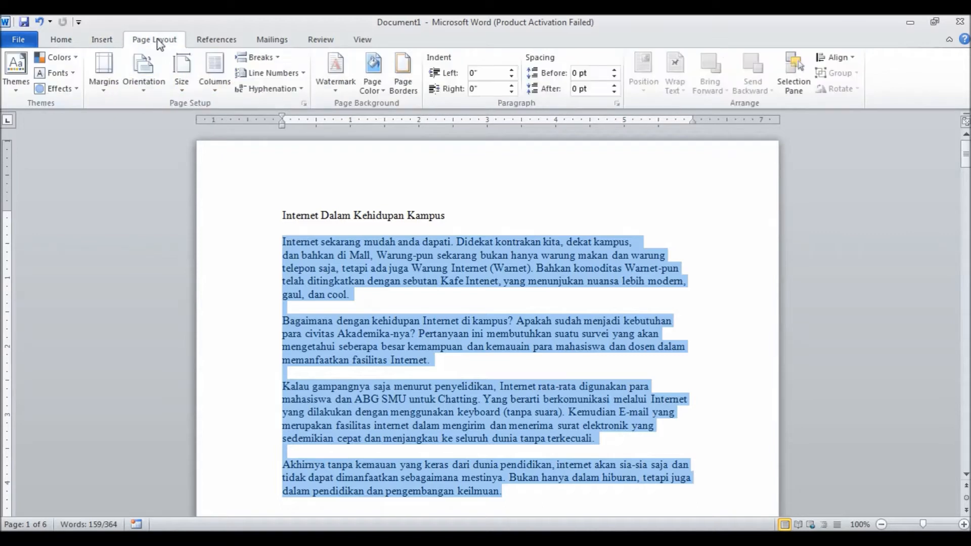
{"action": "left_click", "coordinate": [218, 89]}
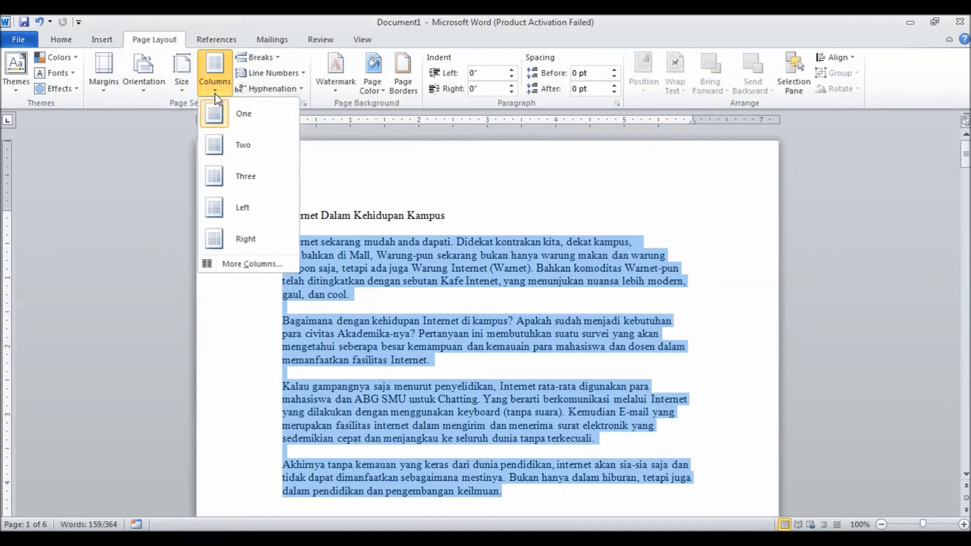
{"action": "left_click", "coordinate": [219, 146]}
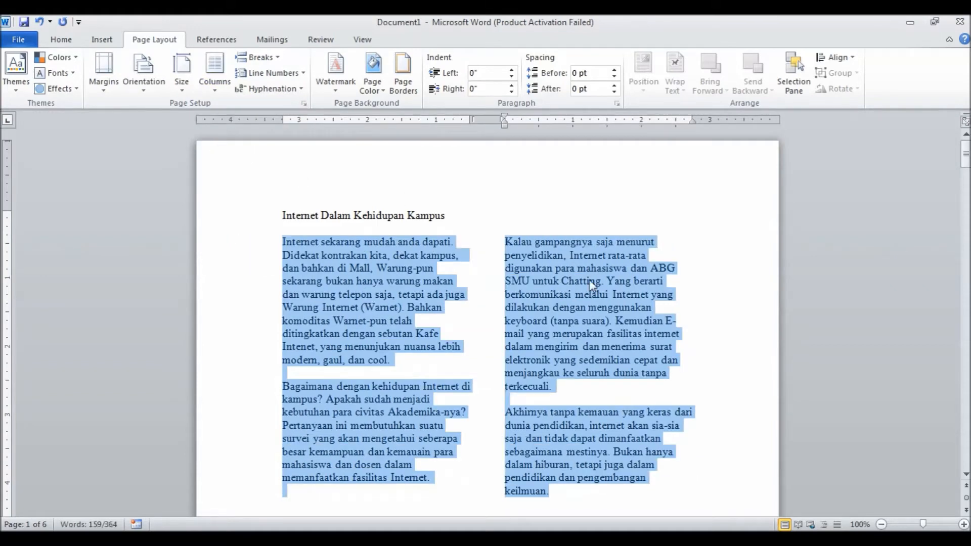
- Apply the Left column preset to the selected body text, with widths of 1.67" and 3.83" and 0.5" spacing
{"action": "left_click", "coordinate": [212, 93]}
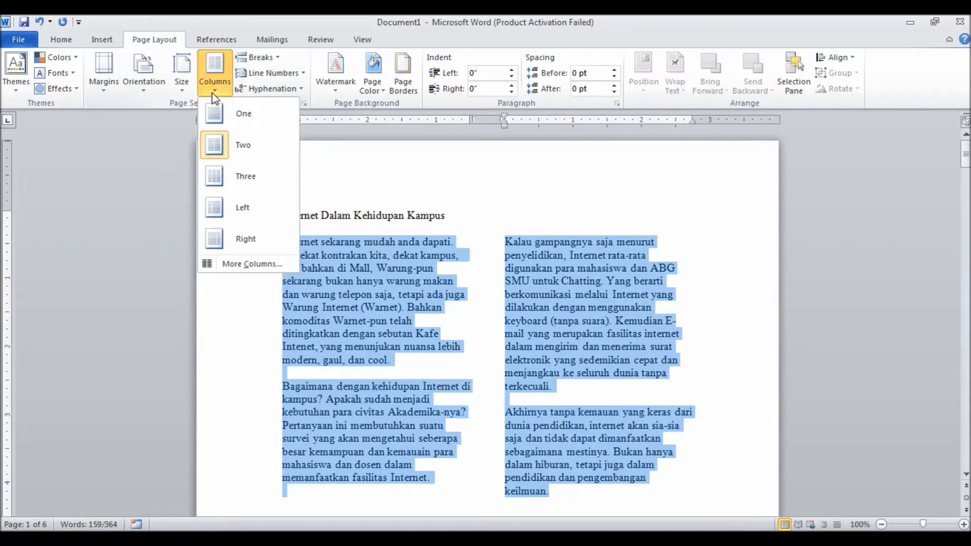
{"action": "left_click", "coordinate": [247, 263]}
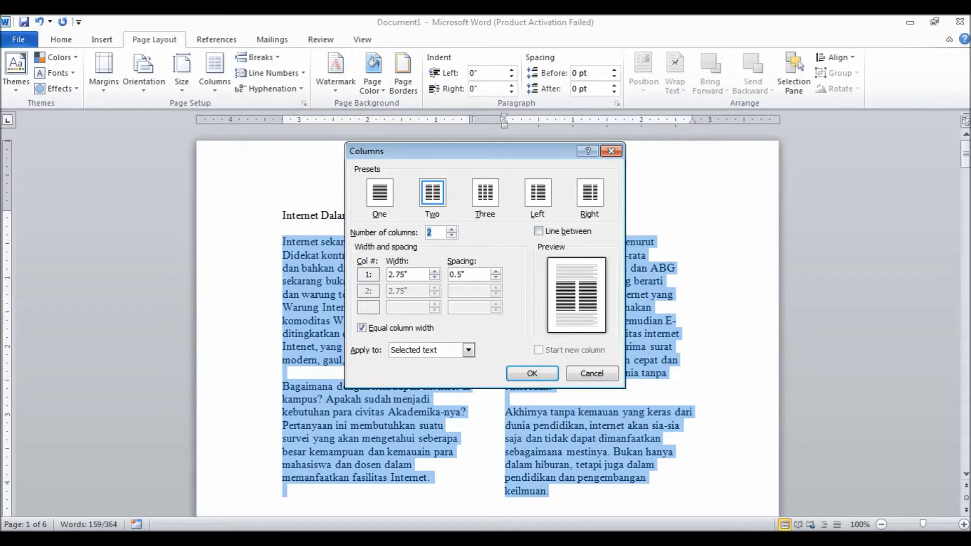
{"action": "left_click", "coordinate": [685, 496]}
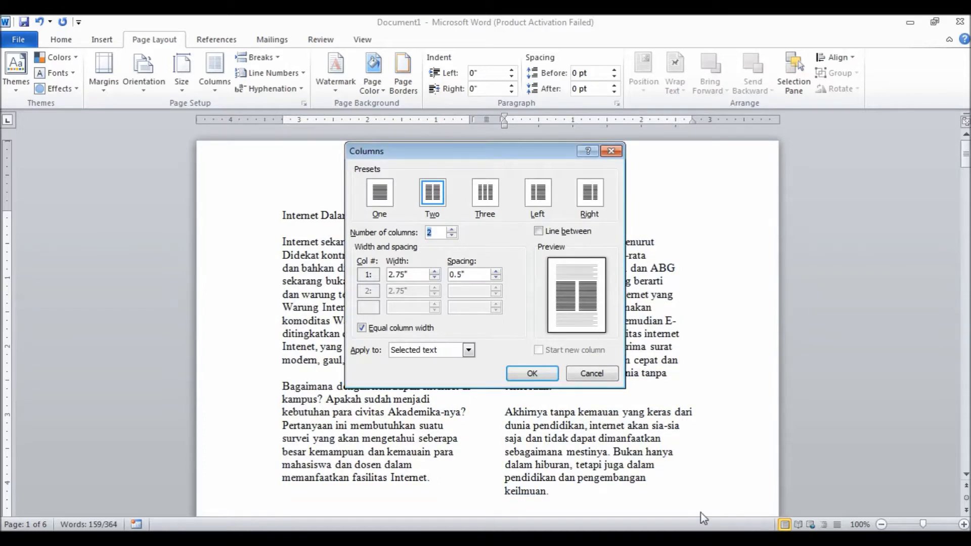
{"action": "left_click", "coordinate": [703, 499]}
{"action": "left_click", "coordinate": [696, 522]}
{"action": "left_click", "coordinate": [531, 207]}
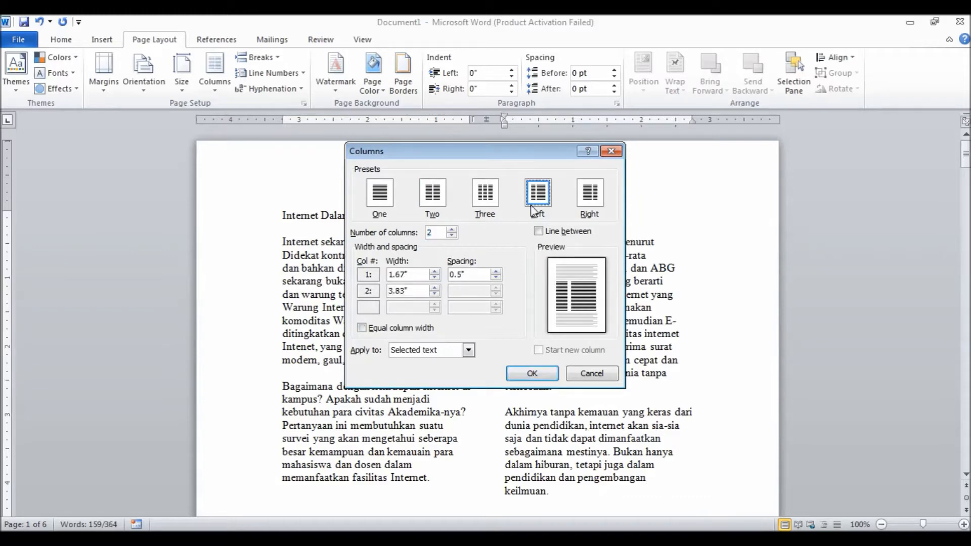
{"action": "left_click", "coordinate": [538, 373]}
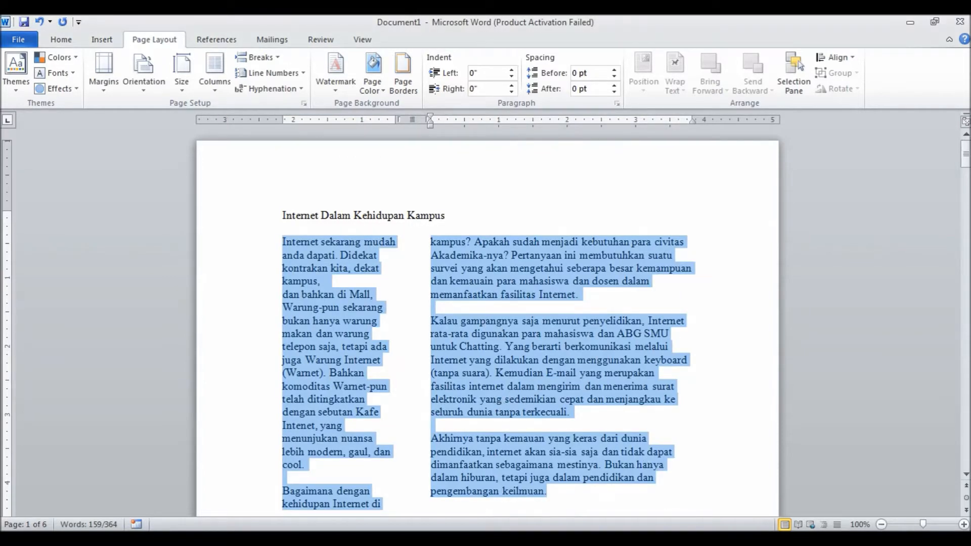
- Check the exercise layout and give the first letter of the first body paragraph a Dropped drop cap spanning 3 lines
{"action": "left_click", "coordinate": [679, 499]}
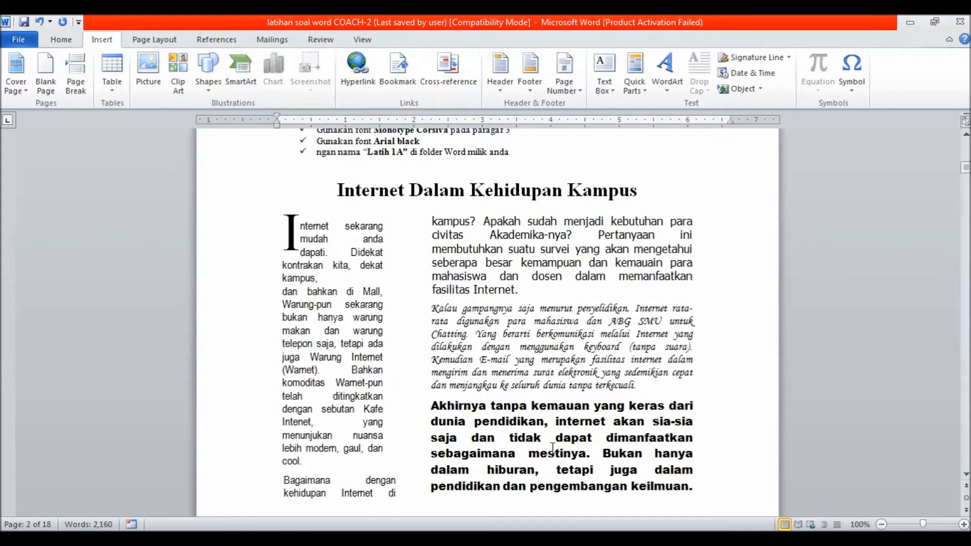
{"action": "left_click", "coordinate": [679, 519]}
{"action": "left_click", "coordinate": [283, 241]}
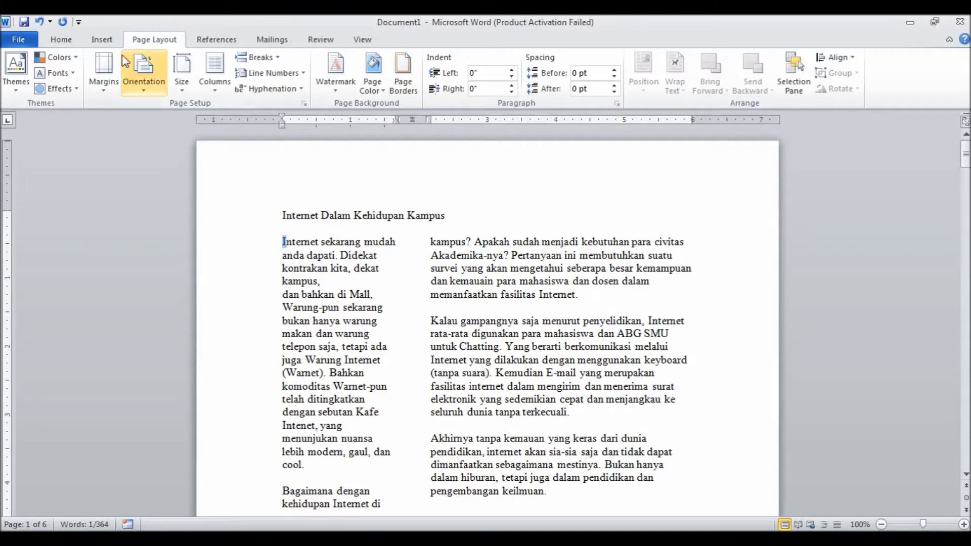
{"action": "left_click", "coordinate": [101, 39]}
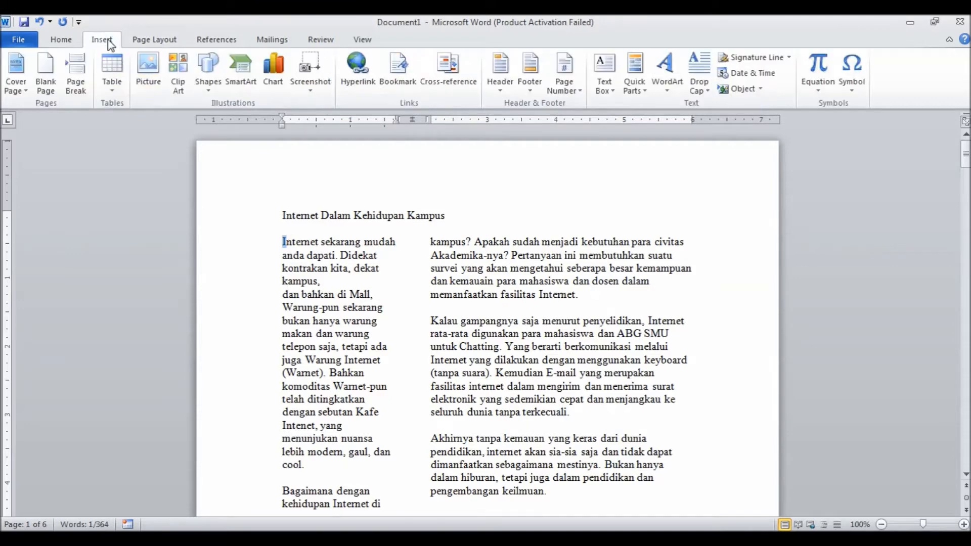
{"action": "left_click", "coordinate": [708, 91]}
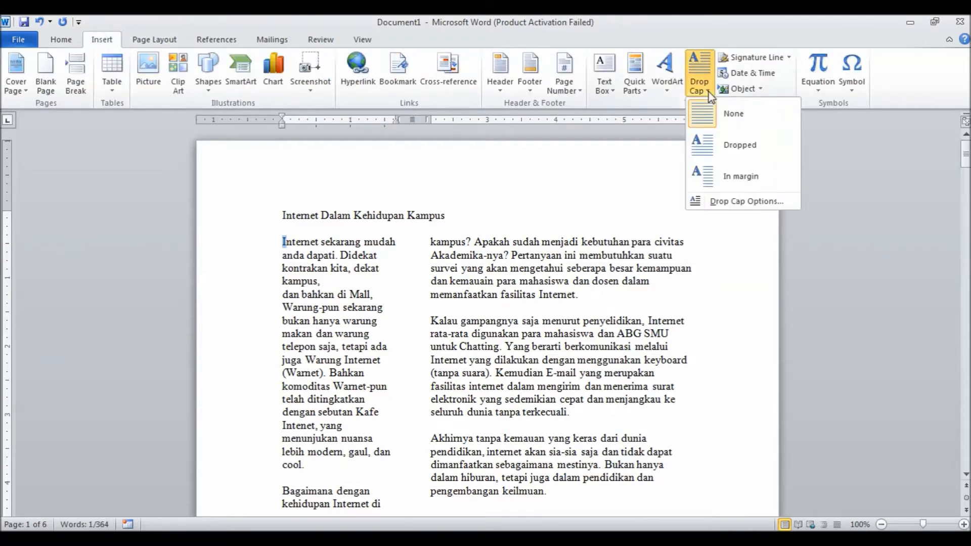
{"action": "left_click", "coordinate": [730, 141]}
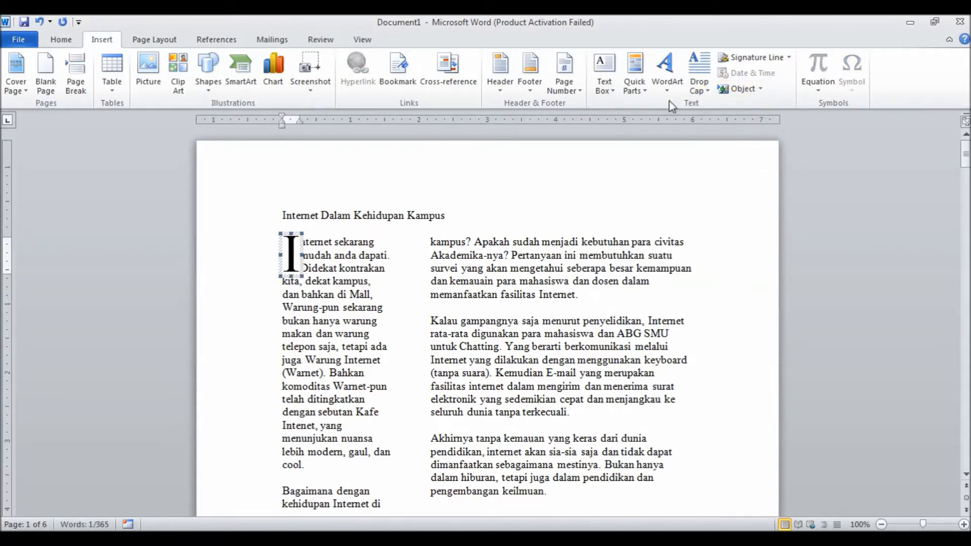
{"action": "left_click", "coordinate": [711, 92]}
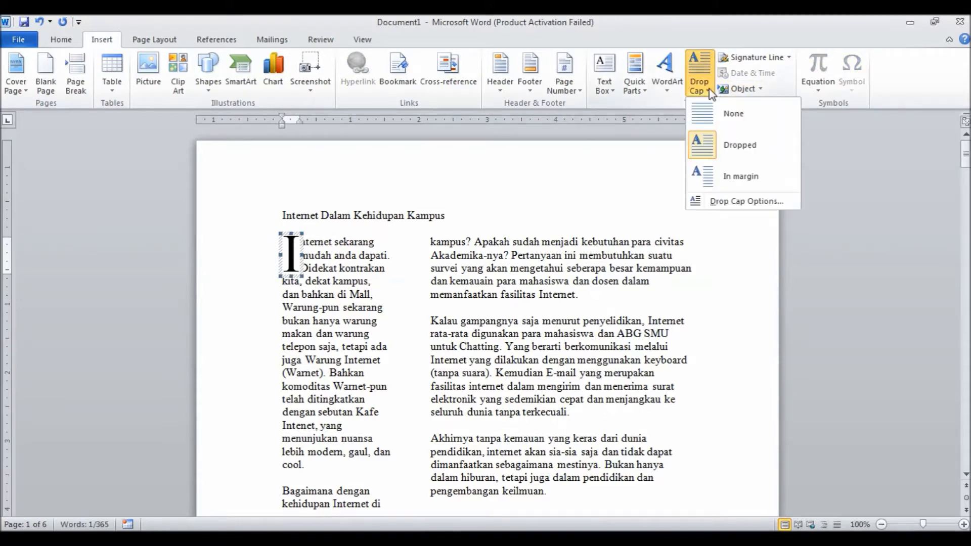
{"action": "left_click", "coordinate": [740, 202]}
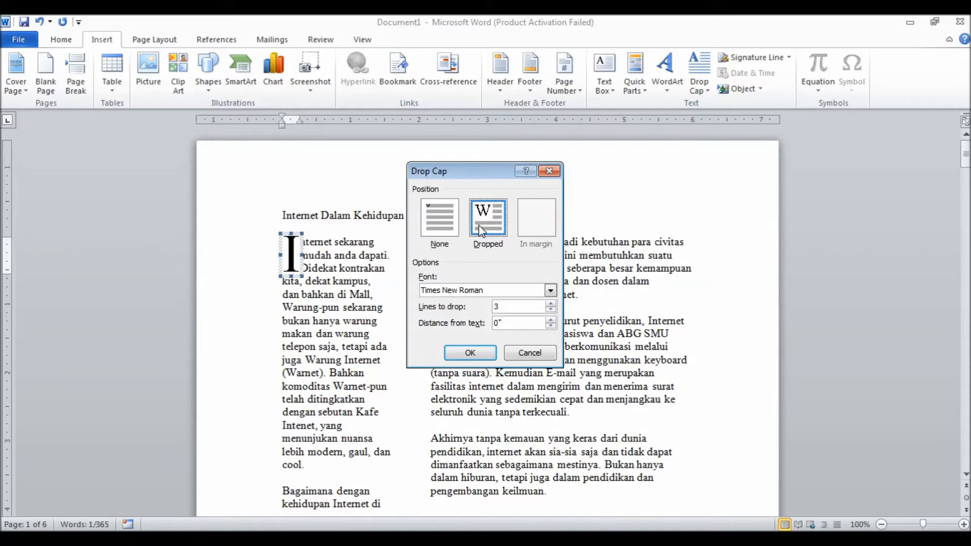
{"action": "left_click", "coordinate": [471, 353]}
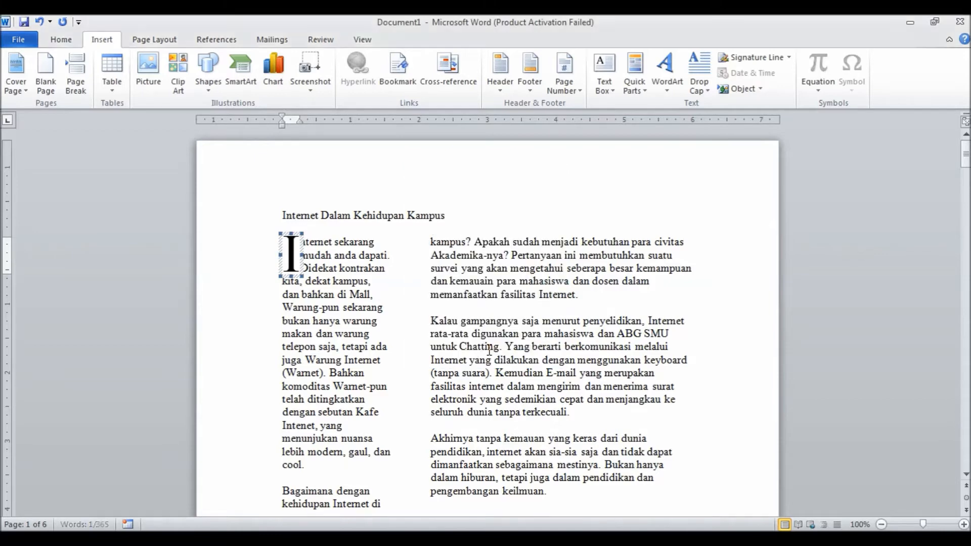
{"action": "left_click", "coordinate": [368, 348]}
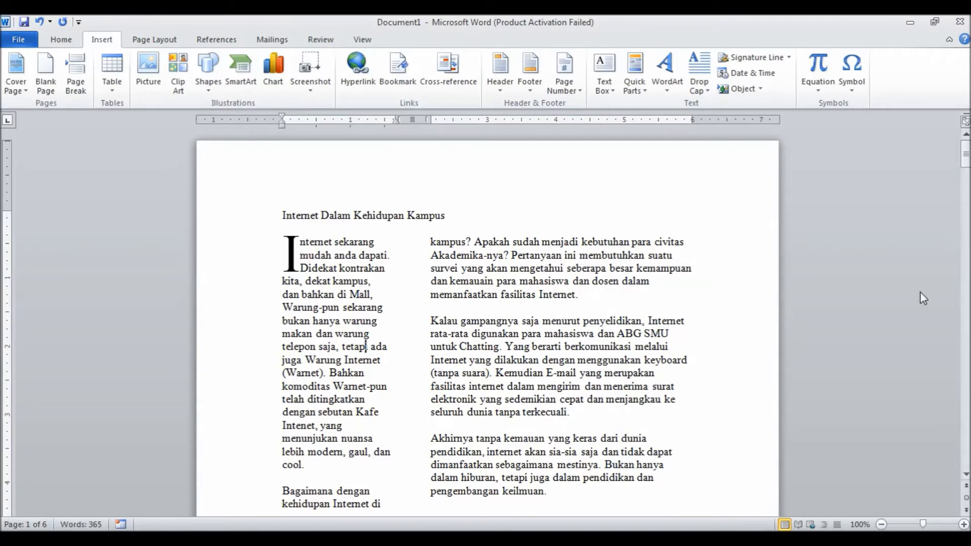
- Format the title "Internet Dalam Kehidupan Kampus" as bold, size 16 and centered
{"action": "left_click", "coordinate": [966, 475]}
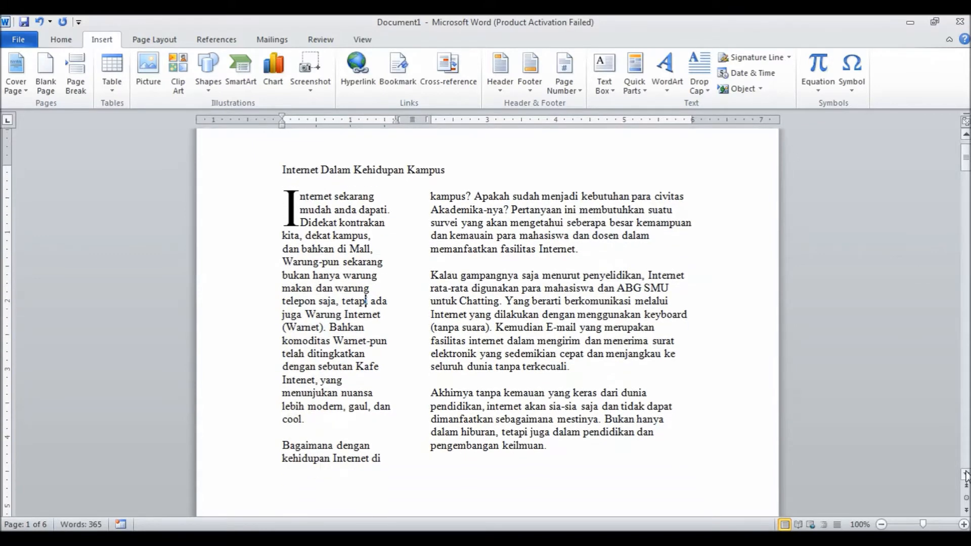
{"action": "left_click_drag", "start_coordinate": [283, 169], "coordinate": [445, 170]}
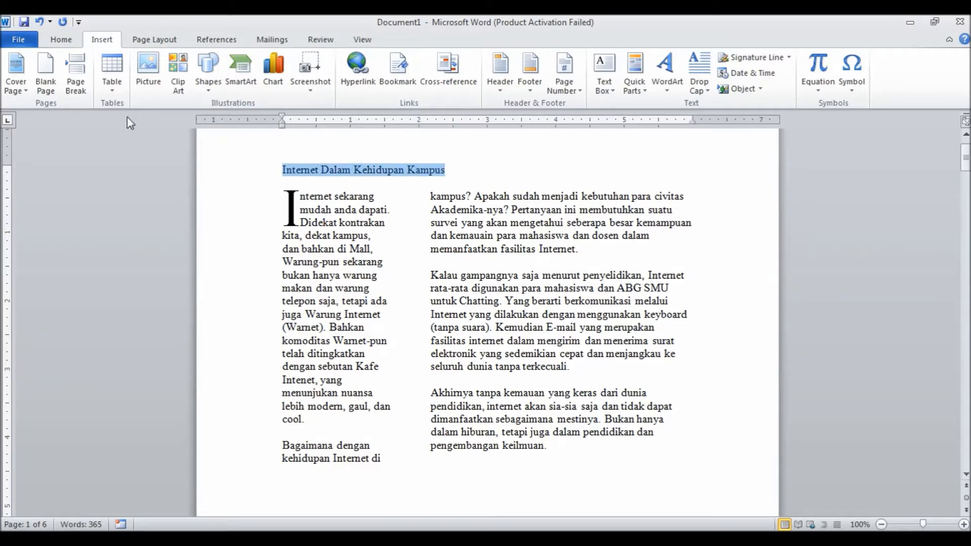
{"action": "left_click", "coordinate": [61, 39]}
{"action": "left_click", "coordinate": [118, 83]}
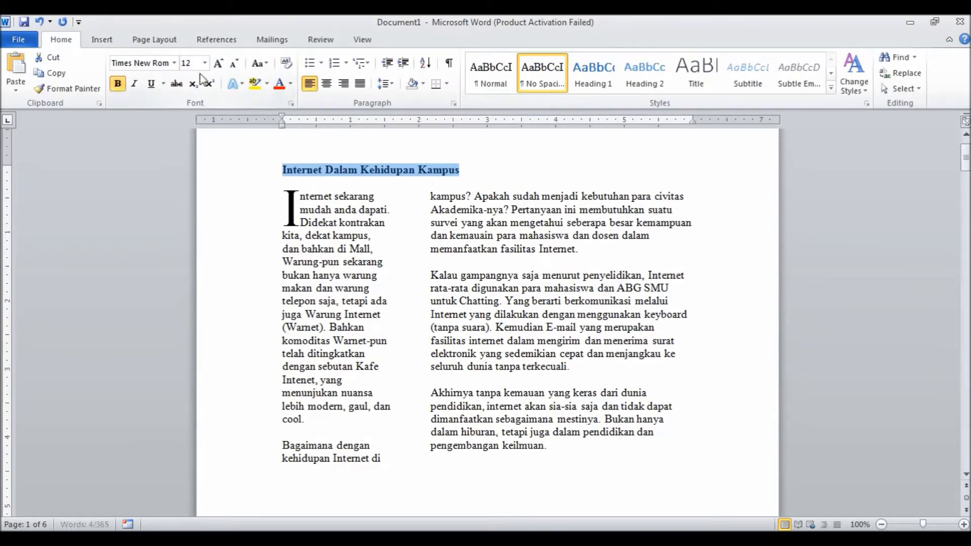
{"action": "left_click", "coordinate": [204, 62]}
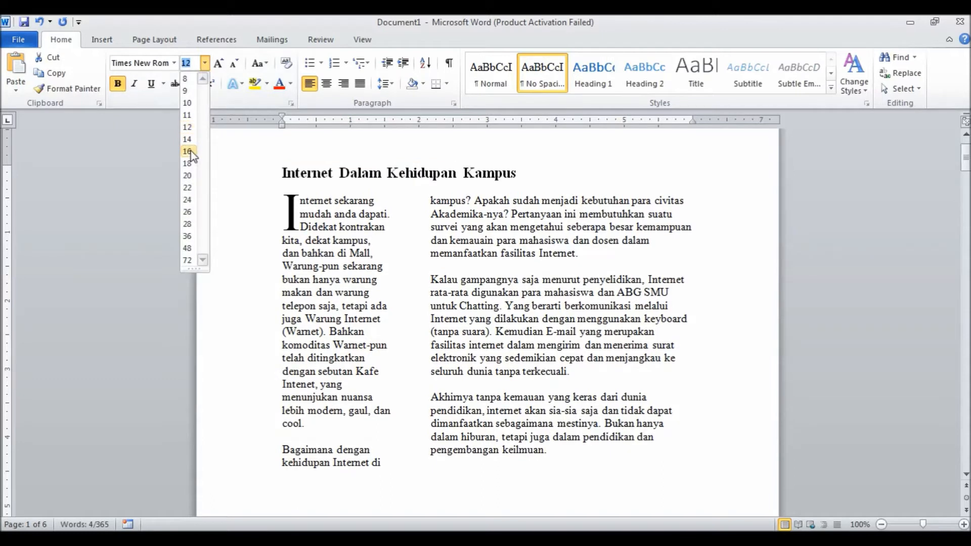
{"action": "left_click", "coordinate": [188, 151]}
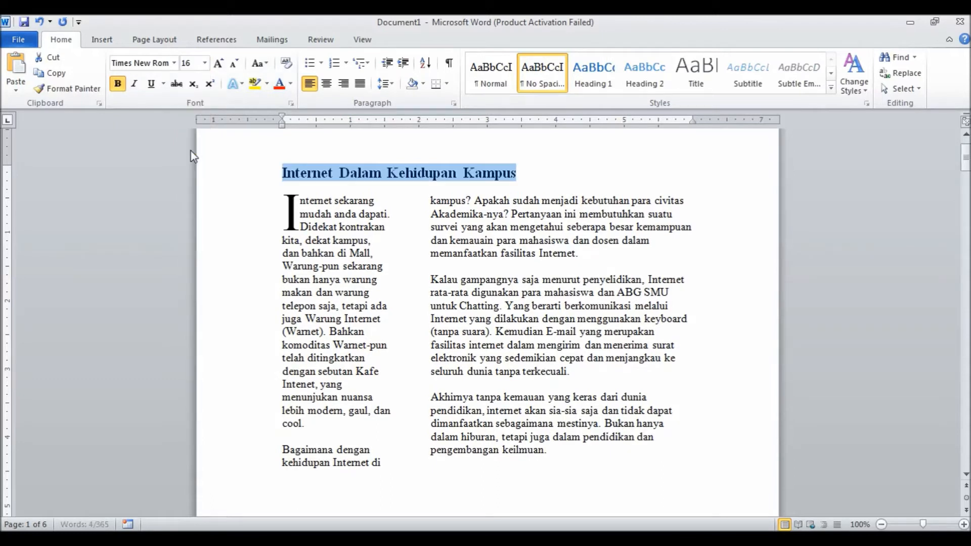
{"action": "left_click", "coordinate": [333, 87]}
{"action": "left_click", "coordinate": [480, 279]}
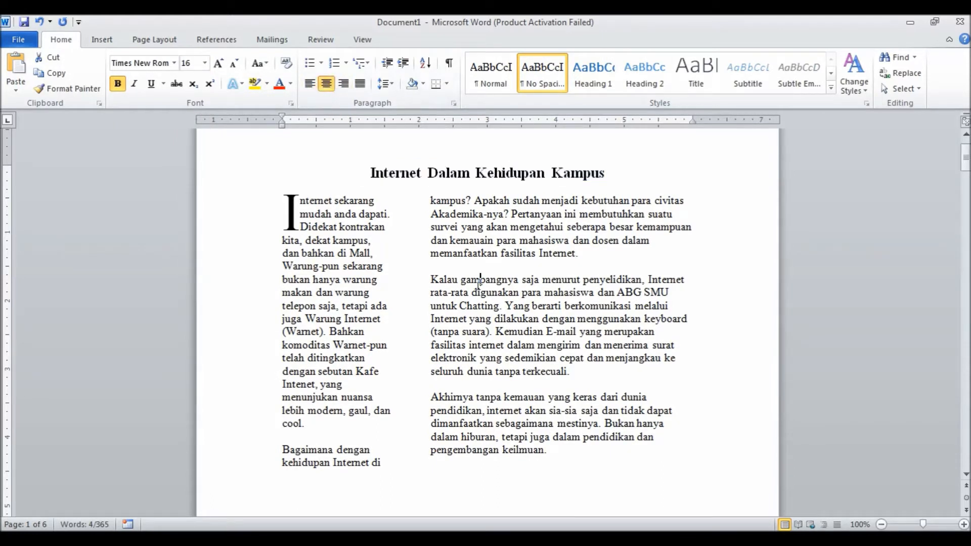
- Format the last body paragraph, beginning "Akhirnya tanpa kemauan", as bold Verdana with justified alignment
{"action": "left_click_drag", "start_coordinate": [431, 398], "coordinate": [553, 452]}
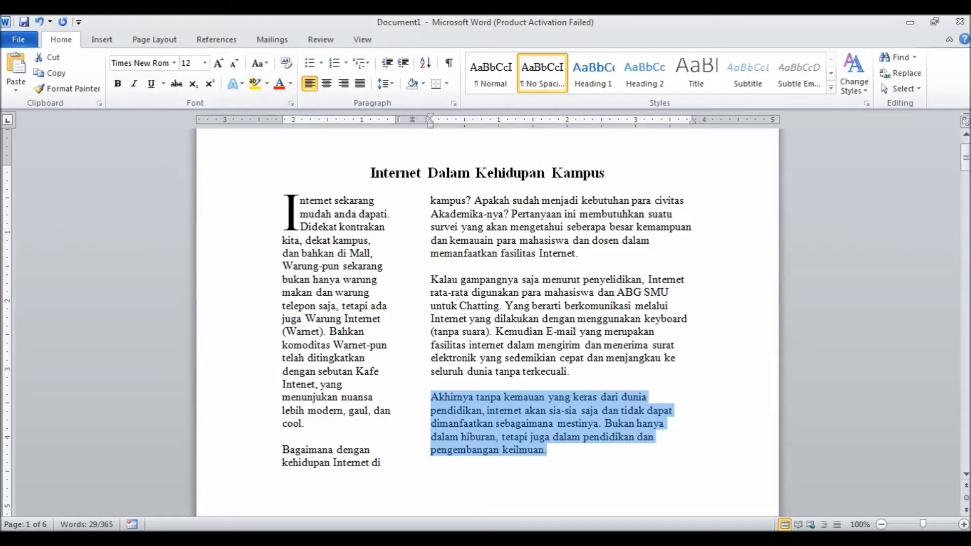
{"action": "left_click", "coordinate": [687, 508]}
{"action": "left_click", "coordinate": [117, 84]}
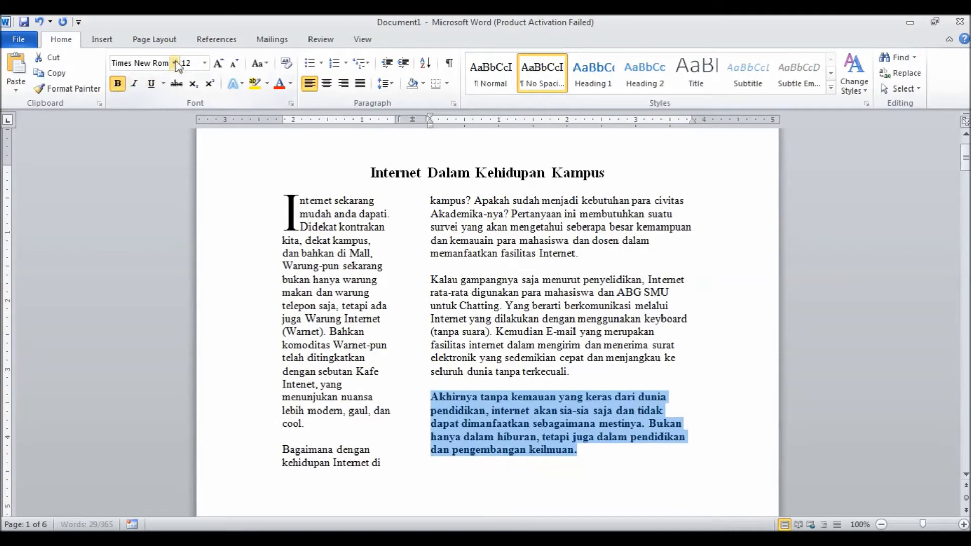
{"action": "left_click", "coordinate": [173, 62]}
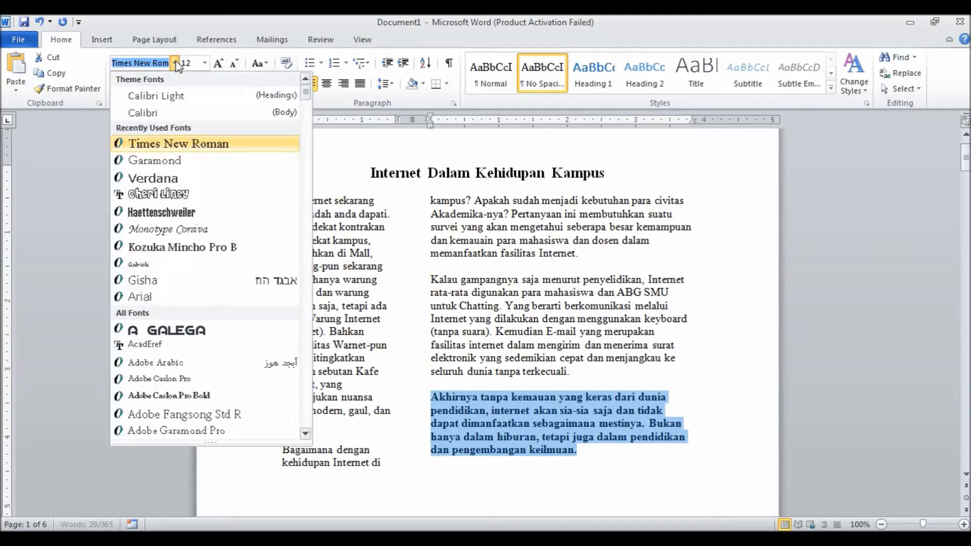
{"action": "left_click", "coordinate": [178, 178]}
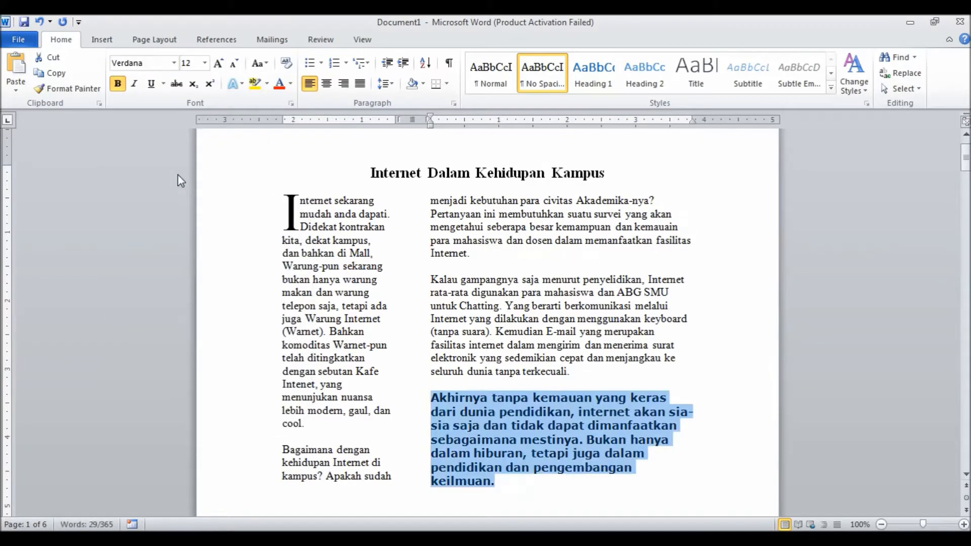
{"action": "left_click", "coordinate": [360, 84]}
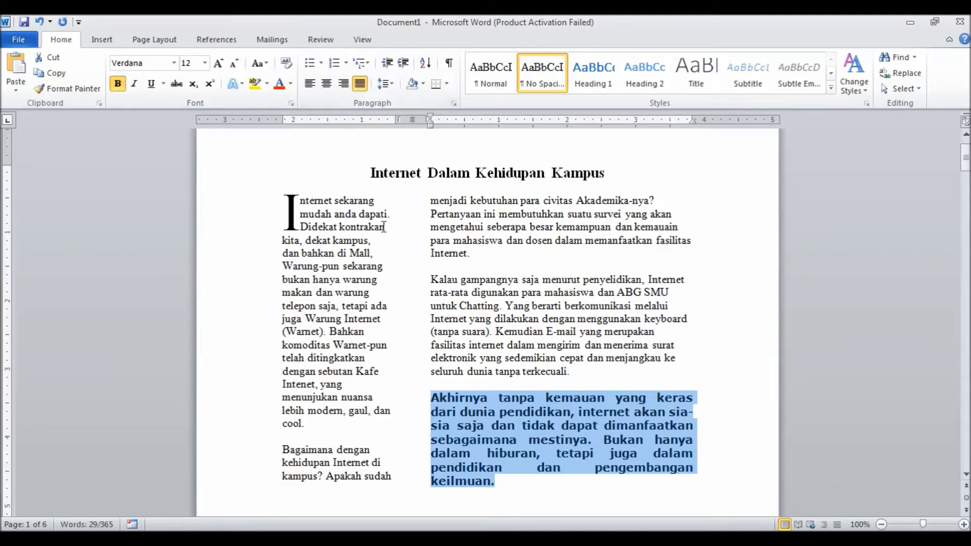
{"action": "left_click", "coordinate": [628, 327]}
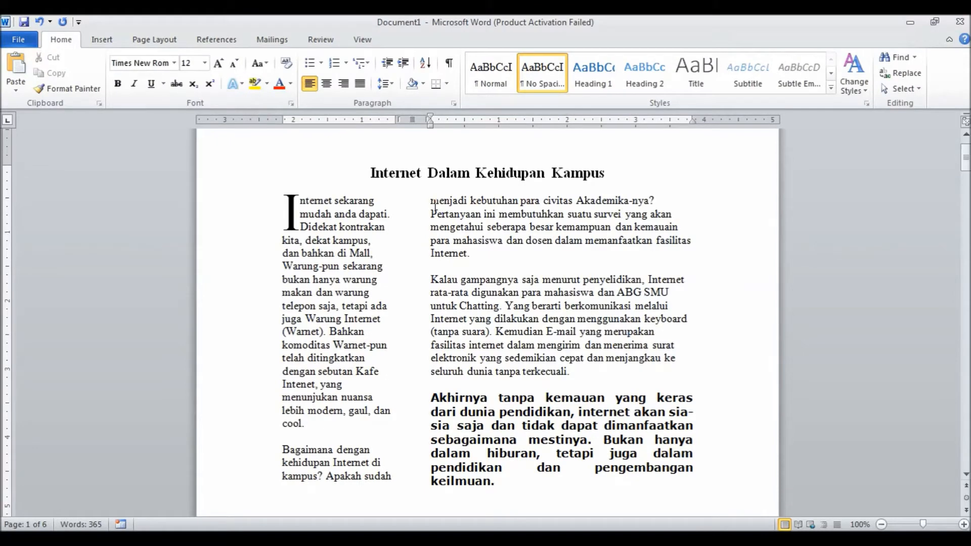
- Justify the second and third body paragraphs, from "Bagaimana dengan" through "tanpa terkecuali."
{"action": "left_click_drag", "start_coordinate": [284, 450], "coordinate": [575, 372]}
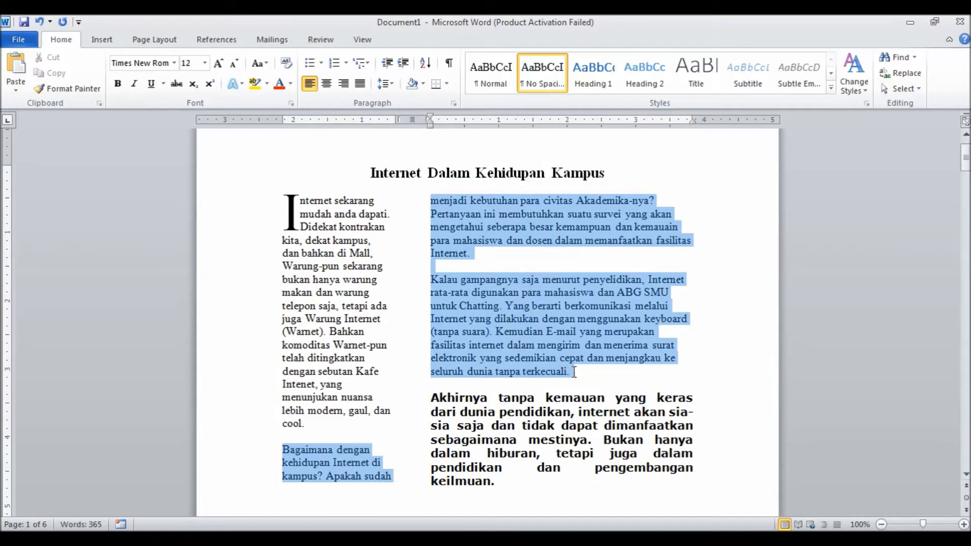
{"action": "left_click", "coordinate": [360, 84]}
{"action": "left_click", "coordinate": [524, 293]}
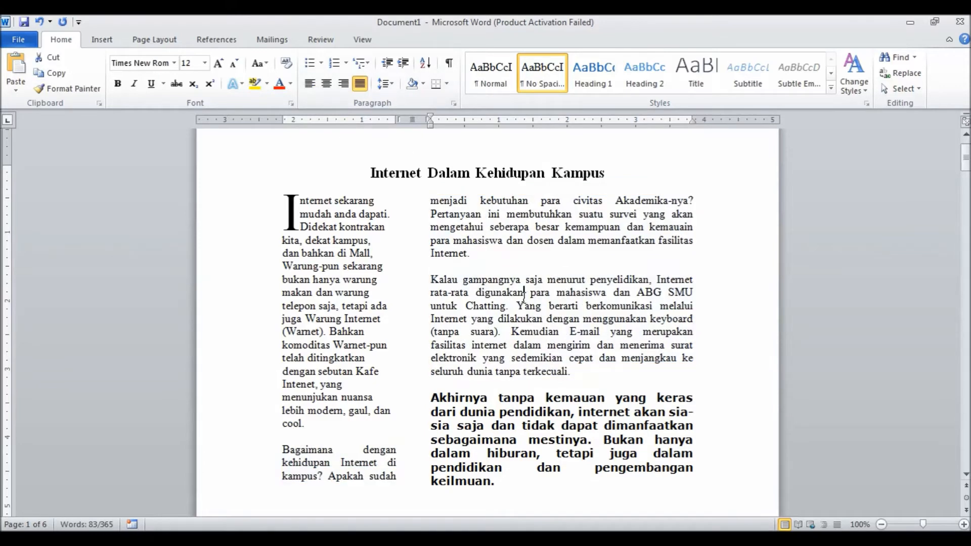
- Change the font of the third body paragraph, beginning "Kalau gampangnya", to Monotype Corsiva
{"action": "left_click_drag", "start_coordinate": [431, 280], "coordinate": [572, 372]}
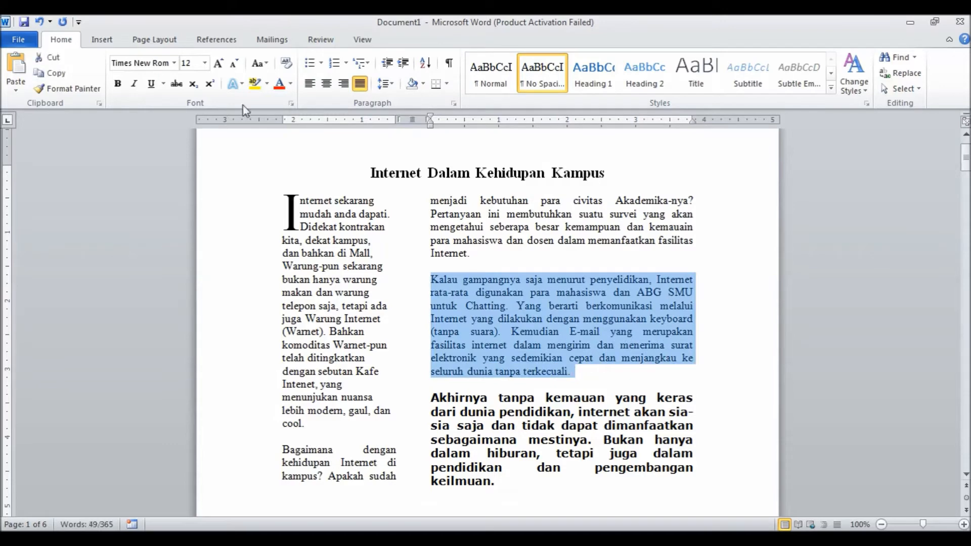
{"action": "left_click", "coordinate": [173, 63]}
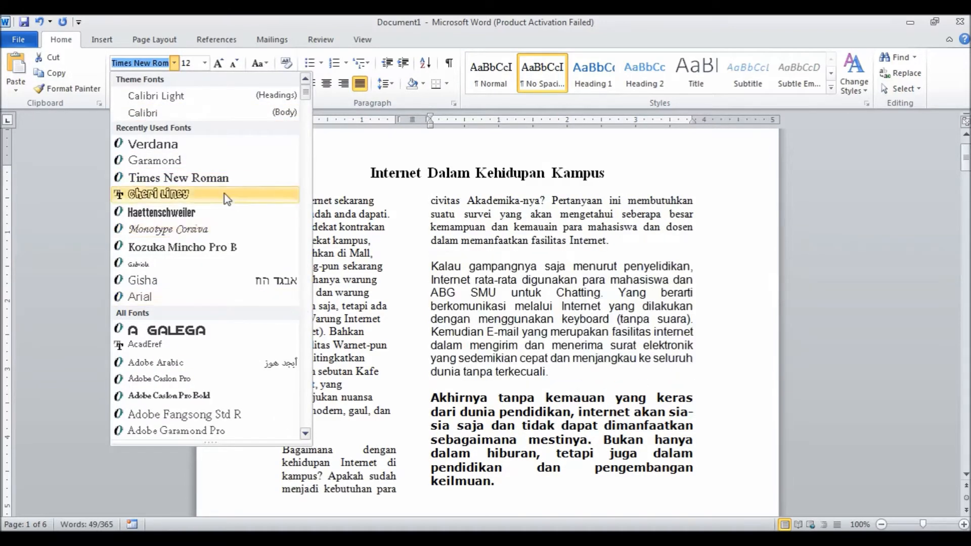
{"action": "left_click", "coordinate": [216, 234]}
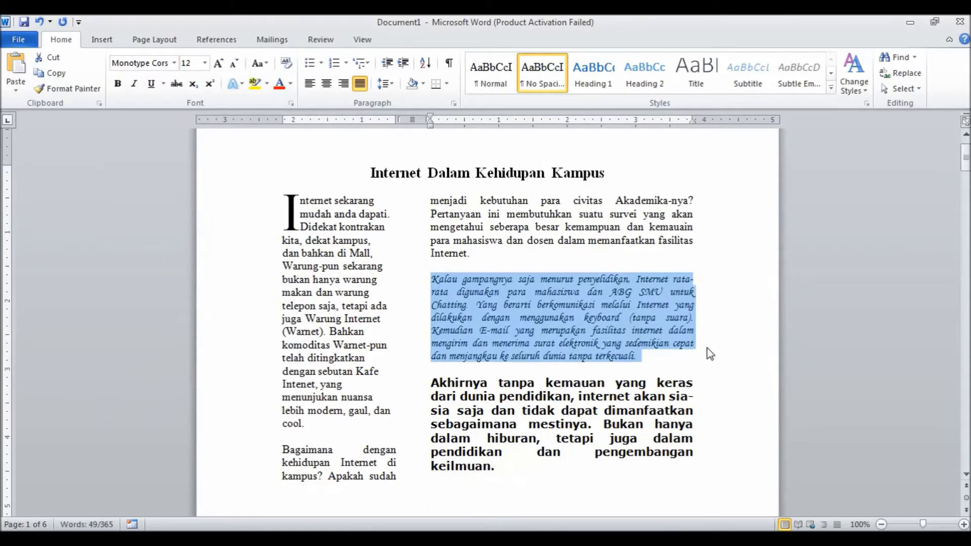
{"action": "left_click", "coordinate": [618, 345]}
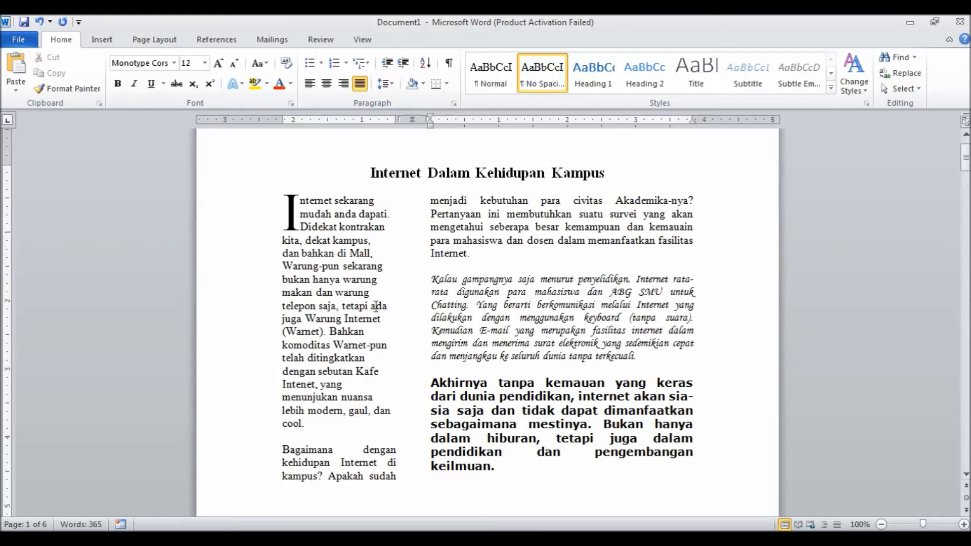
- Justify the first body paragraph that starts with the drop cap
{"action": "left_click_drag", "start_coordinate": [301, 206], "coordinate": [310, 425]}
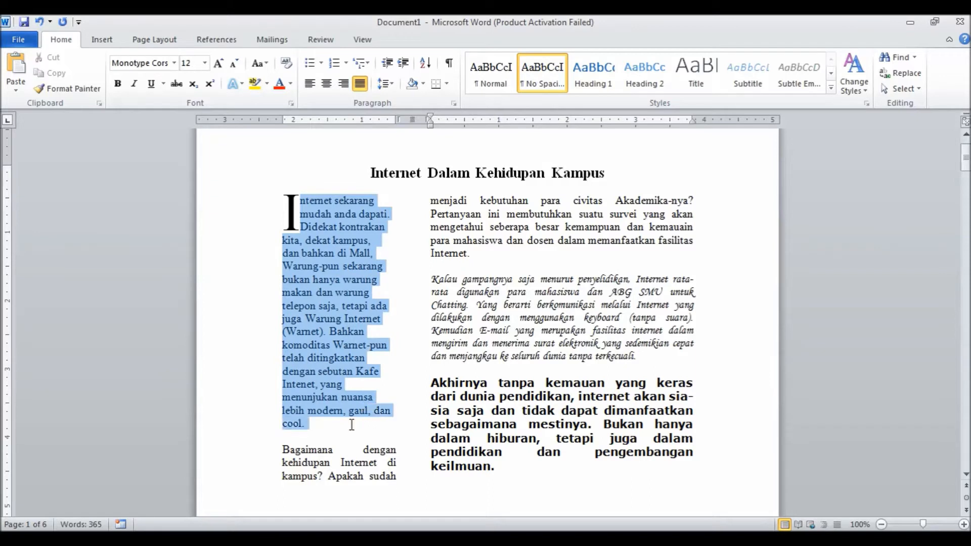
{"action": "left_click", "coordinate": [360, 84]}
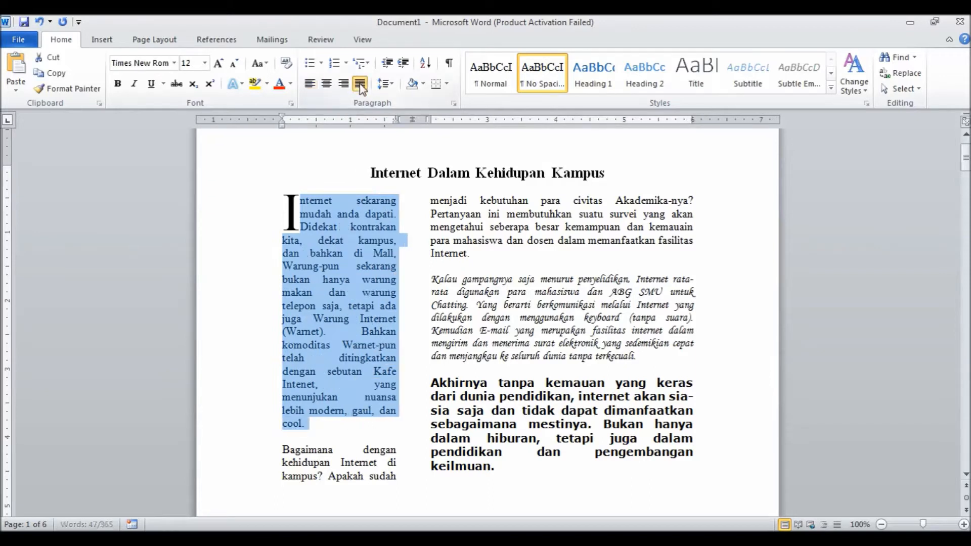
{"action": "left_click", "coordinate": [356, 266]}
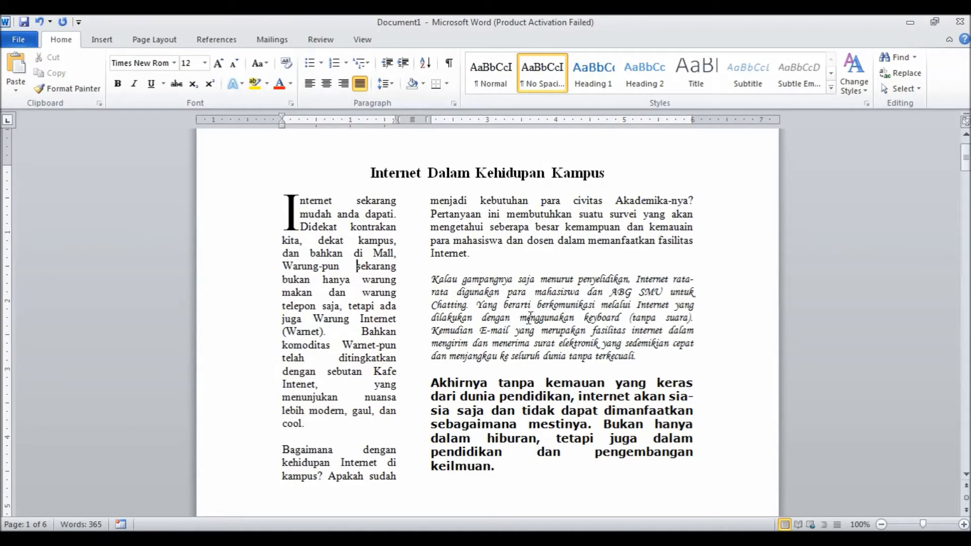
- Insert the Koala picture from the Sample Pictures folder into the first body paragraph
{"action": "left_click", "coordinate": [102, 39]}
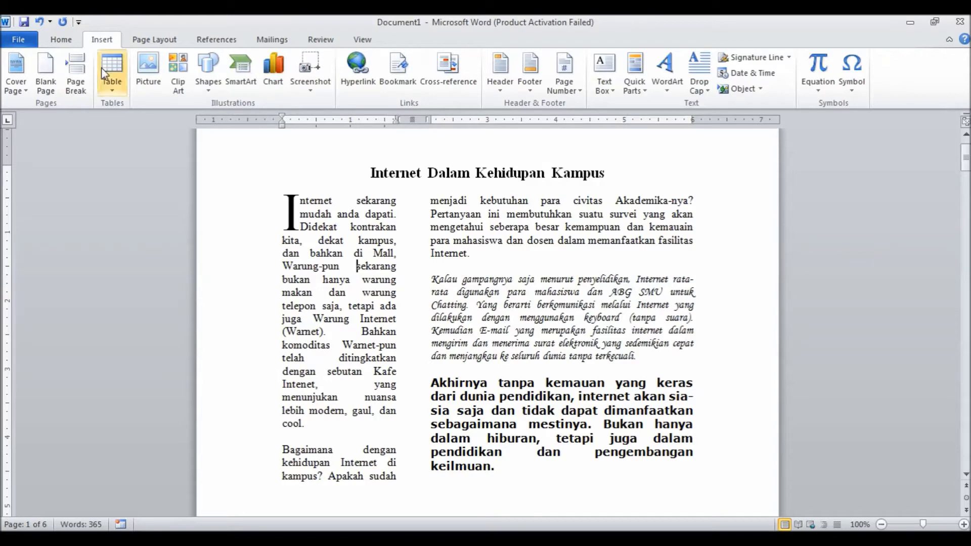
{"action": "left_click", "coordinate": [149, 83]}
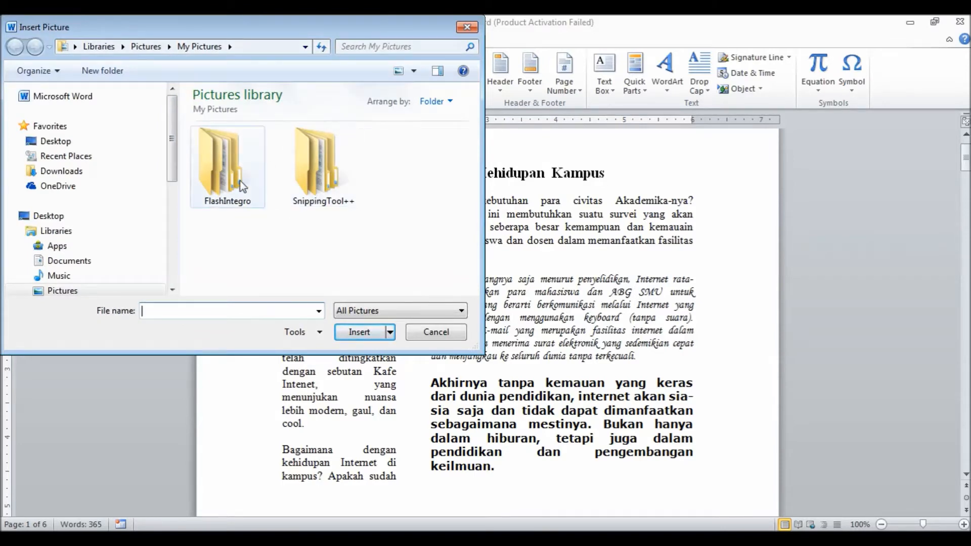
{"action": "left_click", "coordinate": [151, 48]}
{"action": "double_click", "coordinate": [318, 161]}
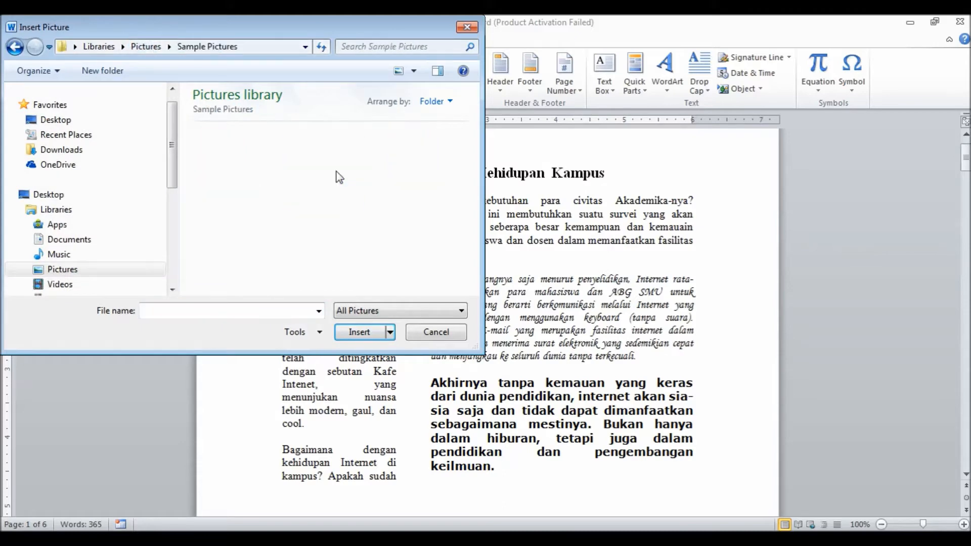
{"action": "left_click", "coordinate": [324, 235]}
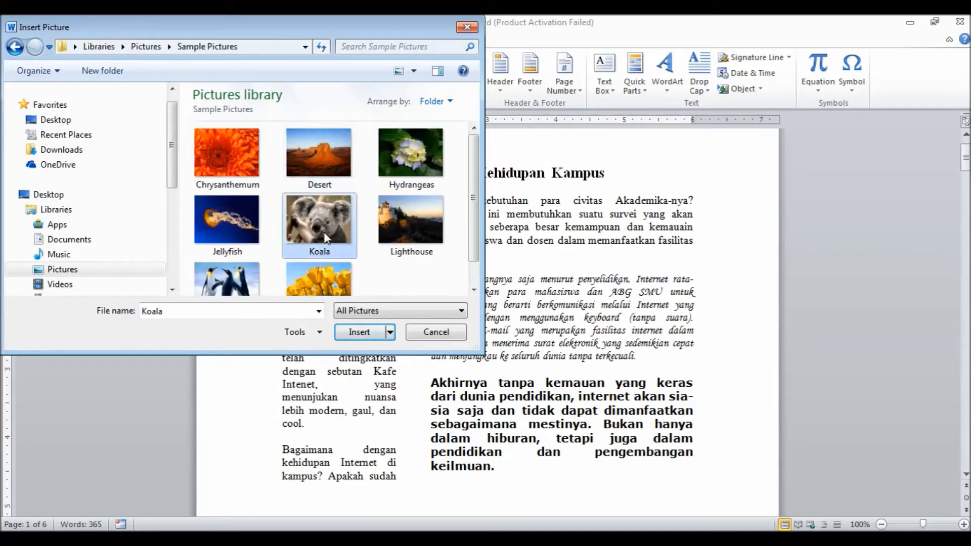
{"action": "left_click", "coordinate": [359, 332]}
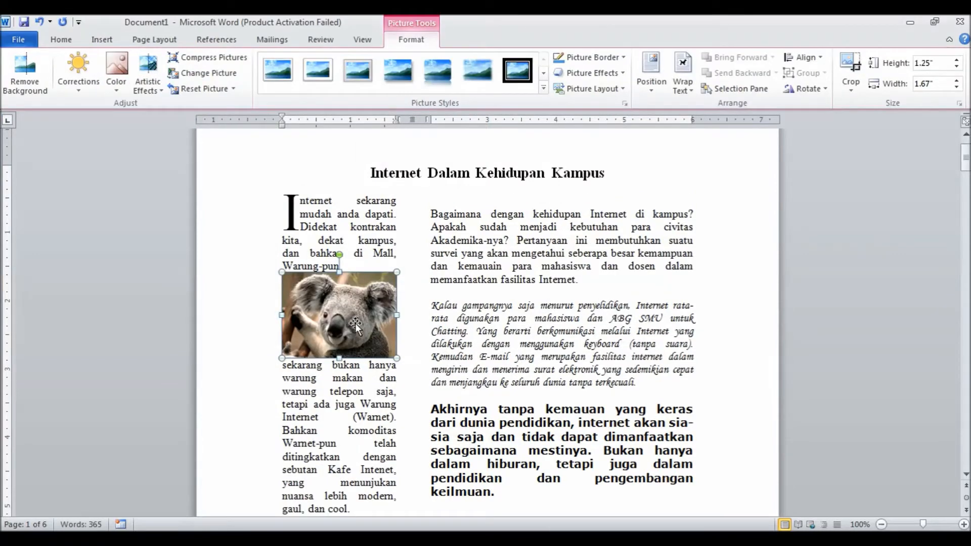
- Move the koala picture into the wide column, set its text wrapping to Through, and position it at the start of that column
{"action": "left_click_drag", "start_coordinate": [355, 325], "coordinate": [434, 354]}
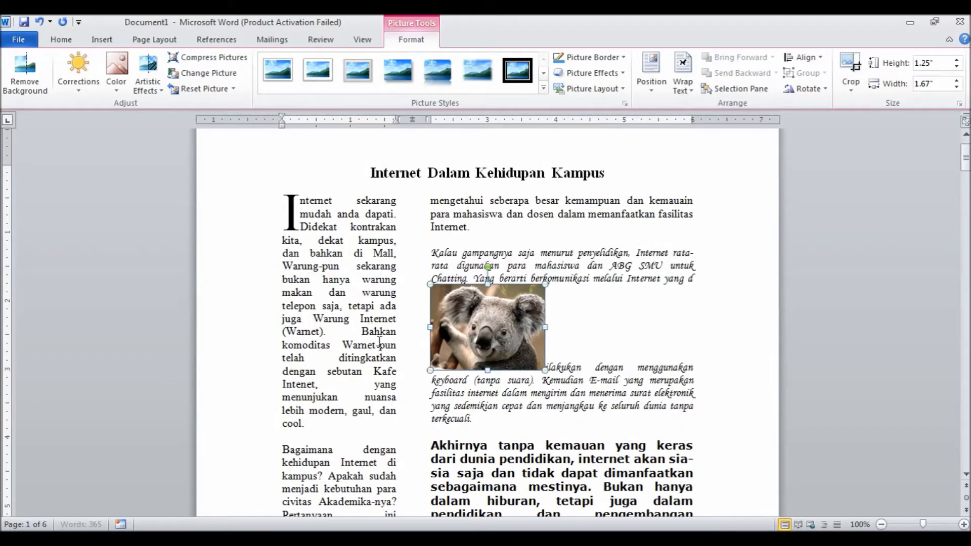
{"action": "right_click", "coordinate": [448, 328]}
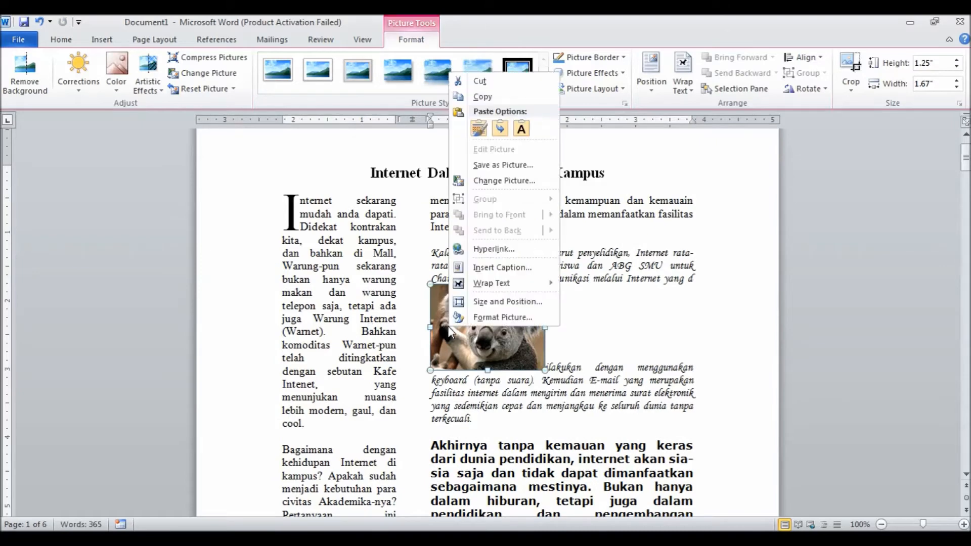
{"action": "mouse_move", "coordinate": [508, 286]}
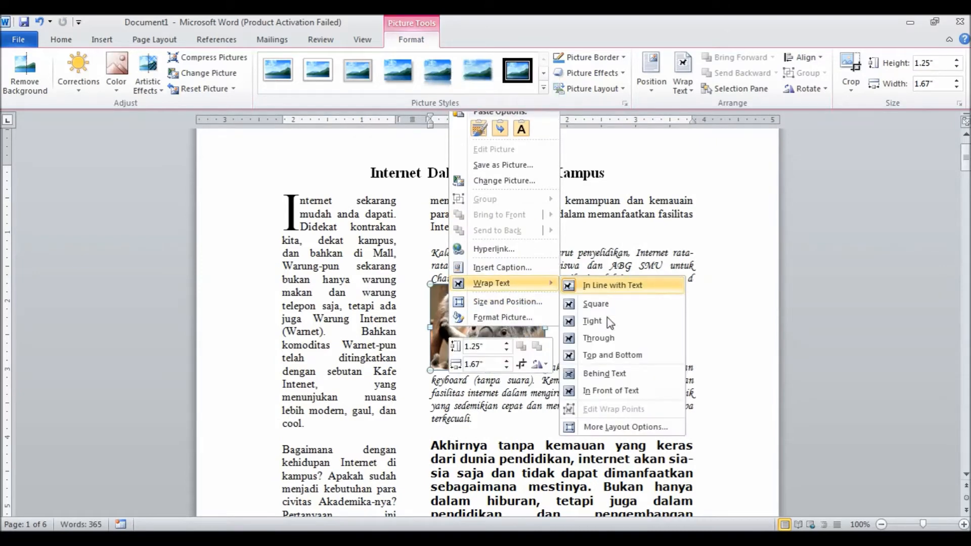
{"action": "left_click", "coordinate": [614, 337]}
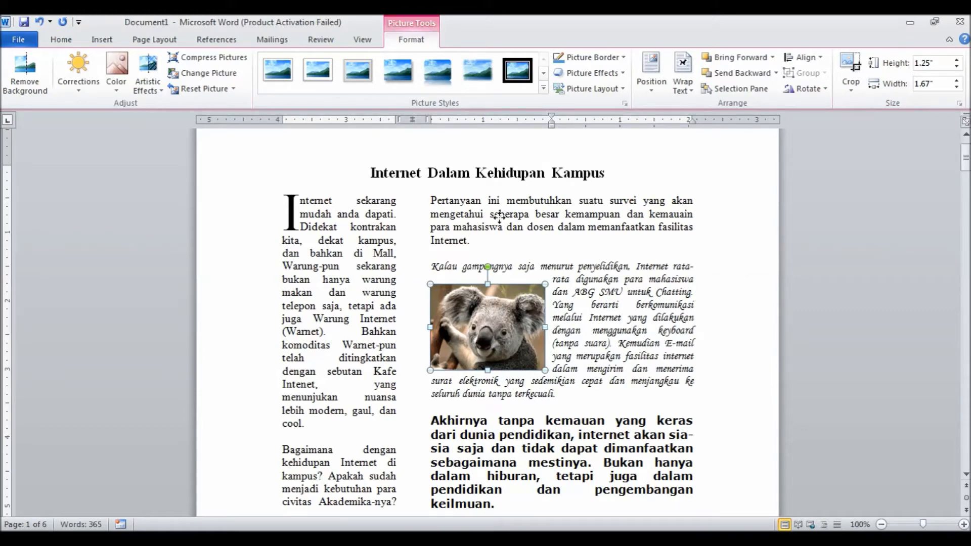
{"action": "left_click_drag", "start_coordinate": [499, 215], "coordinate": [501, 217]}
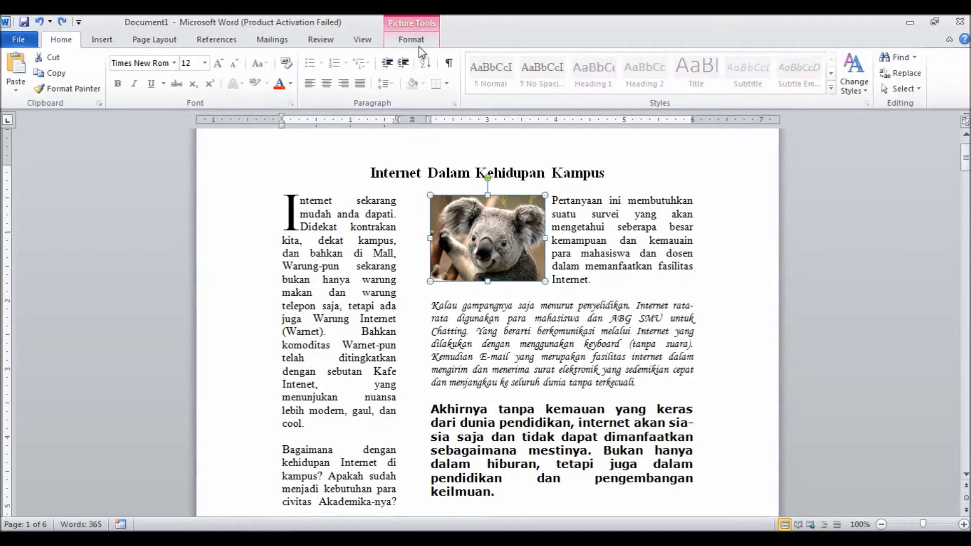
- Apply the white-framed, tilted perspective picture style to the koala picture and shift it slightly down, clear of the title
{"action": "left_click", "coordinate": [418, 47]}
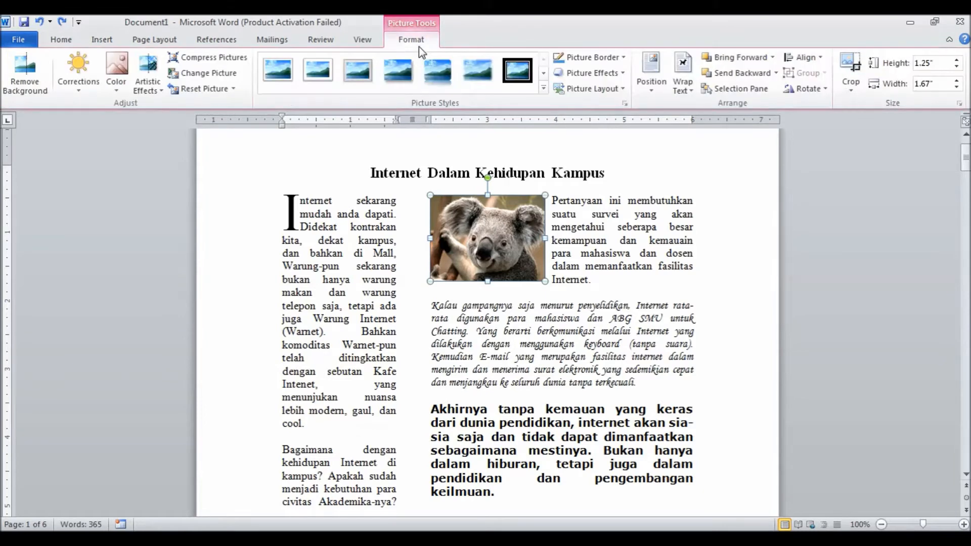
{"action": "left_click", "coordinate": [543, 88]}
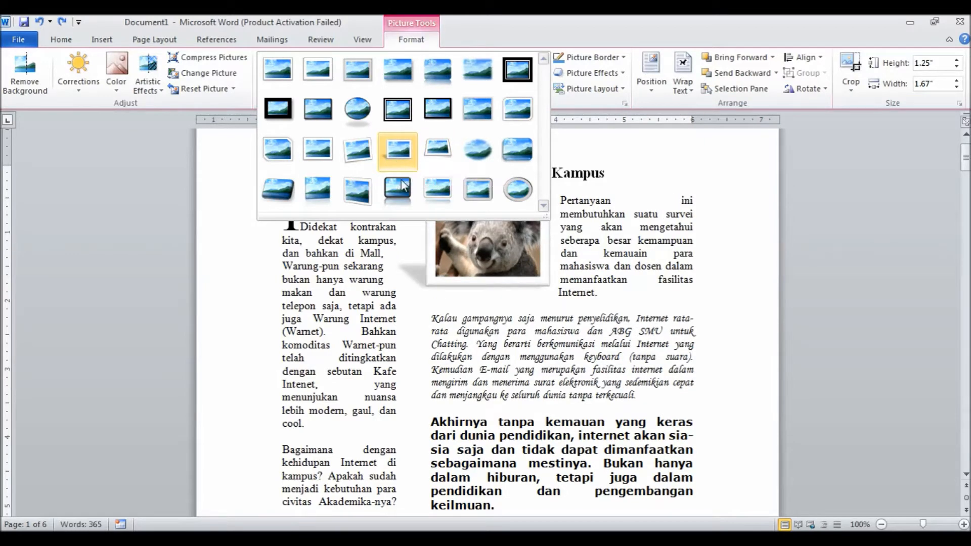
{"action": "left_click", "coordinate": [365, 198]}
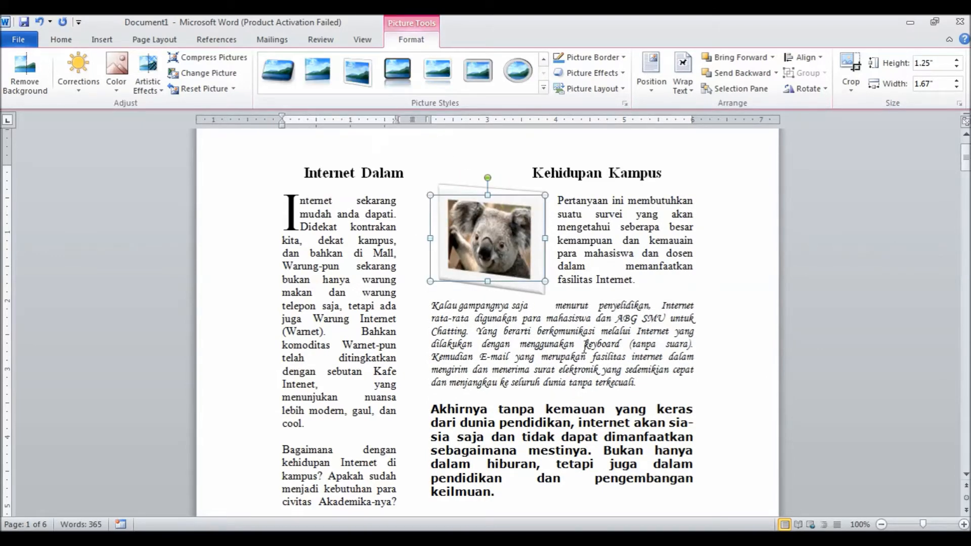
{"action": "left_click", "coordinate": [590, 368]}
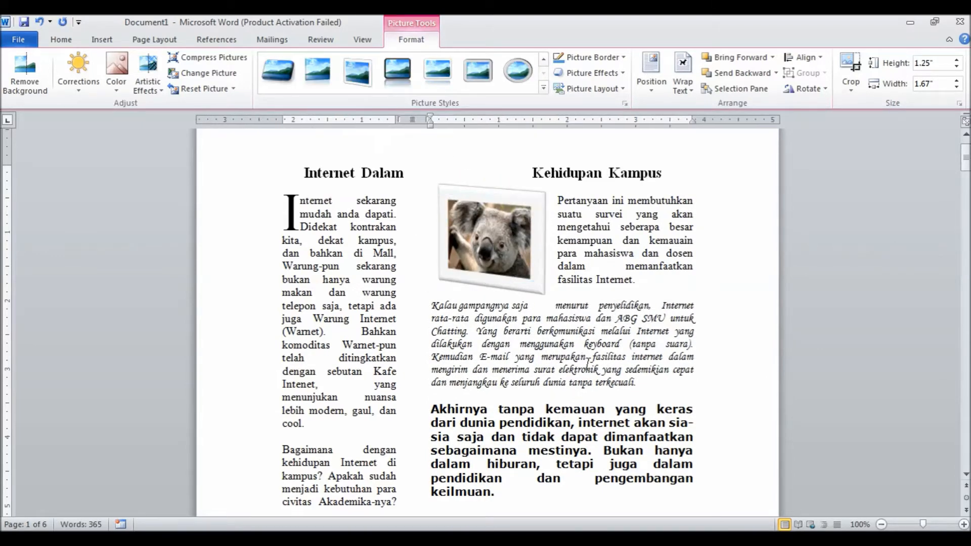
{"action": "left_click", "coordinate": [524, 220]}
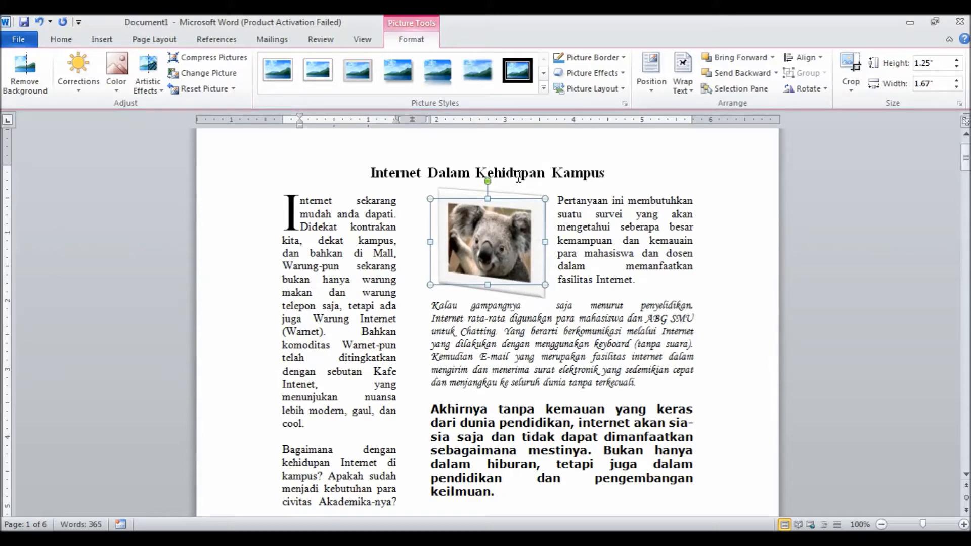
{"action": "left_click", "coordinate": [629, 177]}
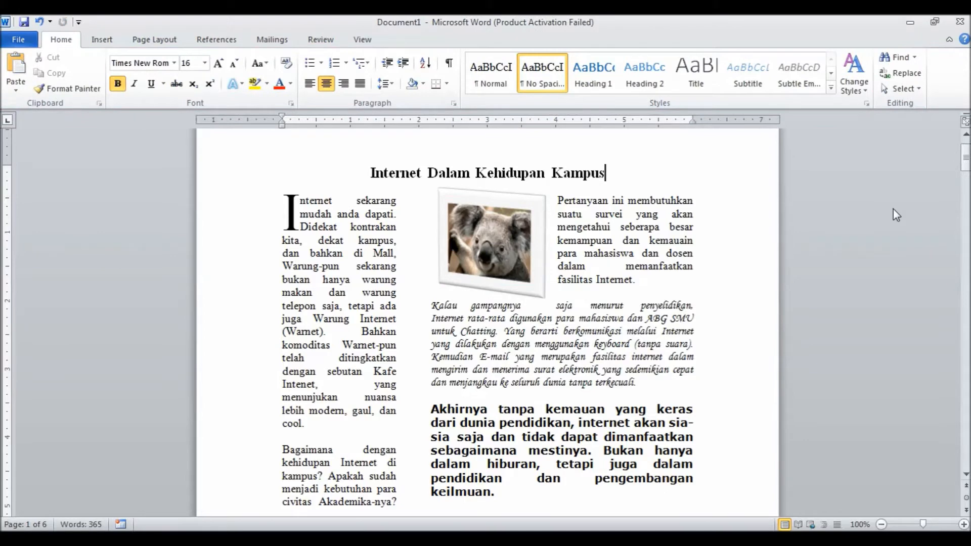
- Draw a wave banner shape over the title, covering its full width
{"action": "left_click", "coordinate": [102, 40]}
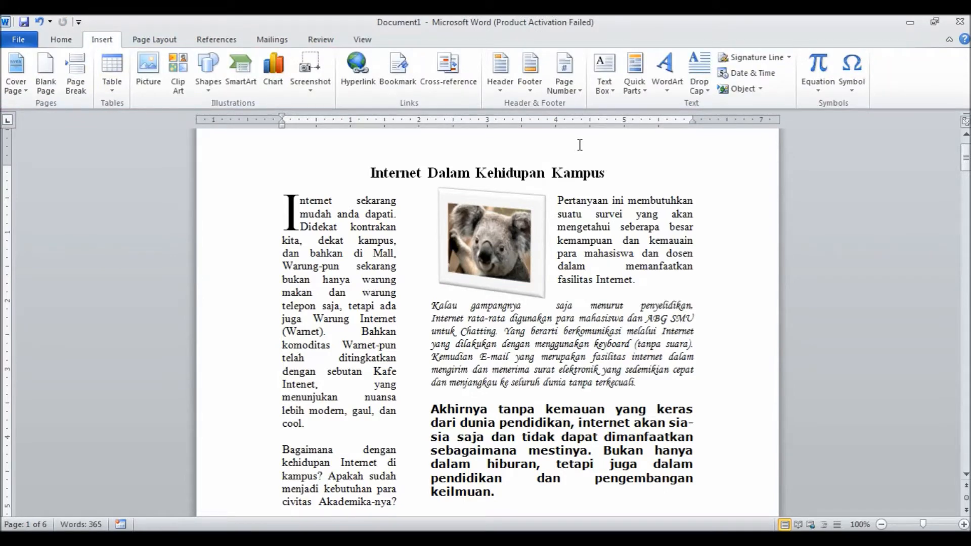
{"action": "left_click", "coordinate": [213, 90]}
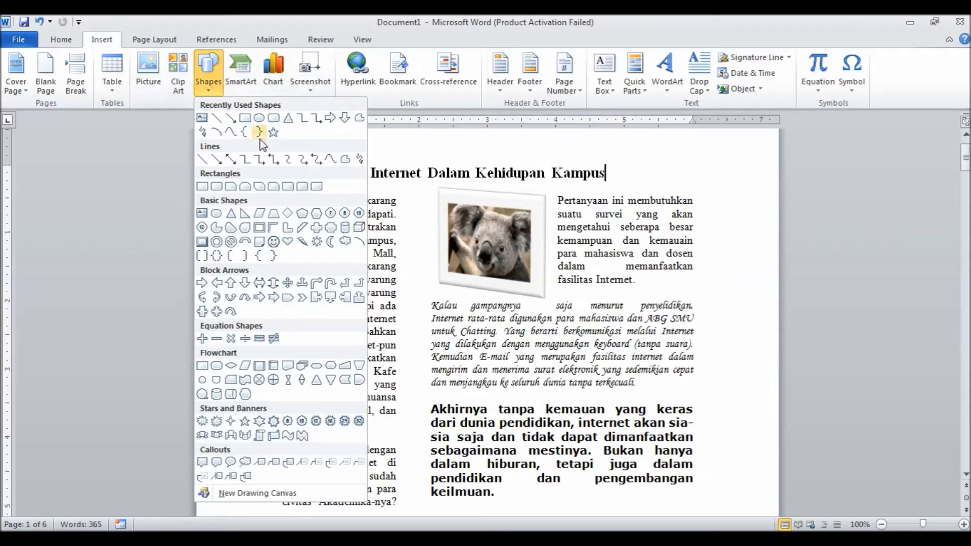
{"action": "left_click", "coordinate": [273, 435]}
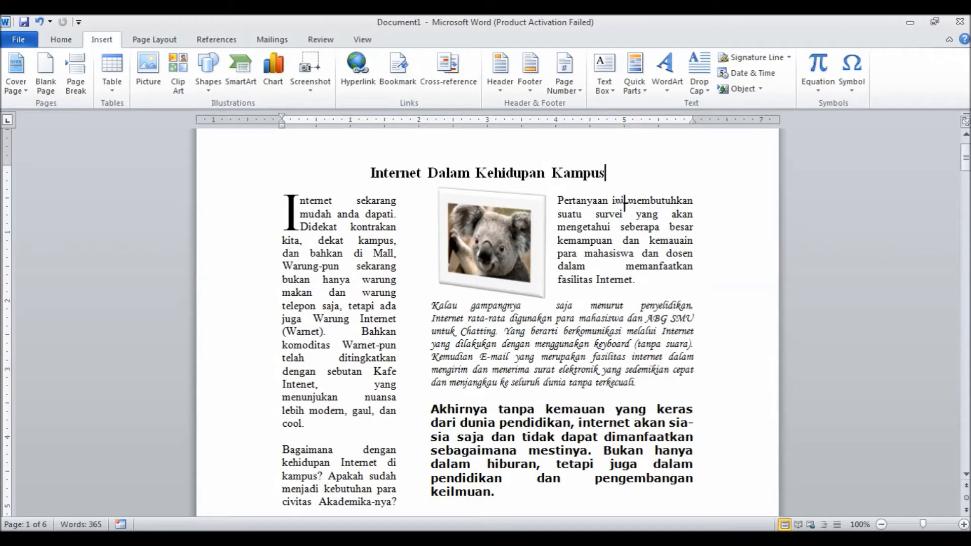
{"action": "mouse_move", "coordinate": [602, 202]}
{"action": "left_mouse_down"}
{"action": "mouse_move", "coordinate": [614, 191]}
{"action": "mouse_move", "coordinate": [607, 206]}
{"action": "mouse_move", "coordinate": [611, 199]}
{"action": "left_mouse_up"}
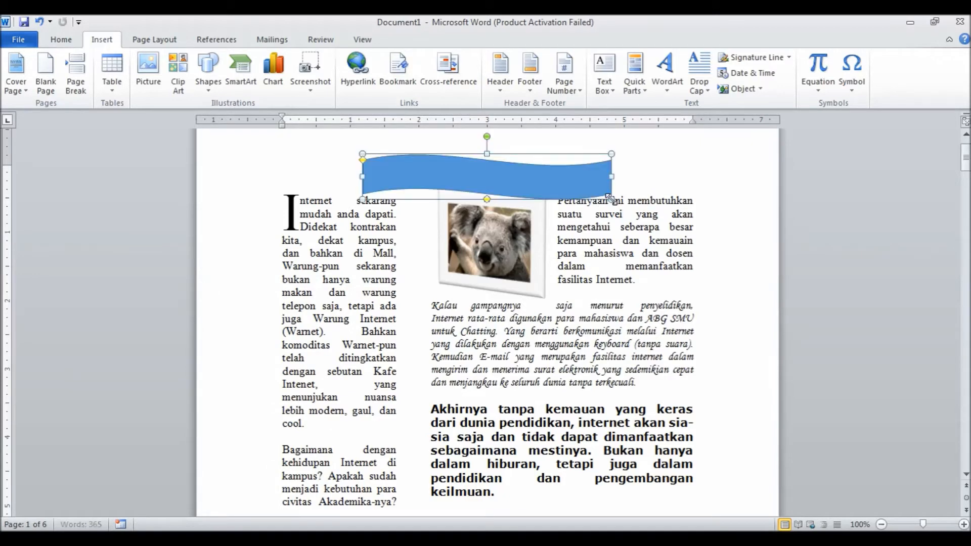
- Send the wave banner behind the text and nudge it slightly upward so it frames the article title
{"action": "right_click", "coordinate": [581, 181]}
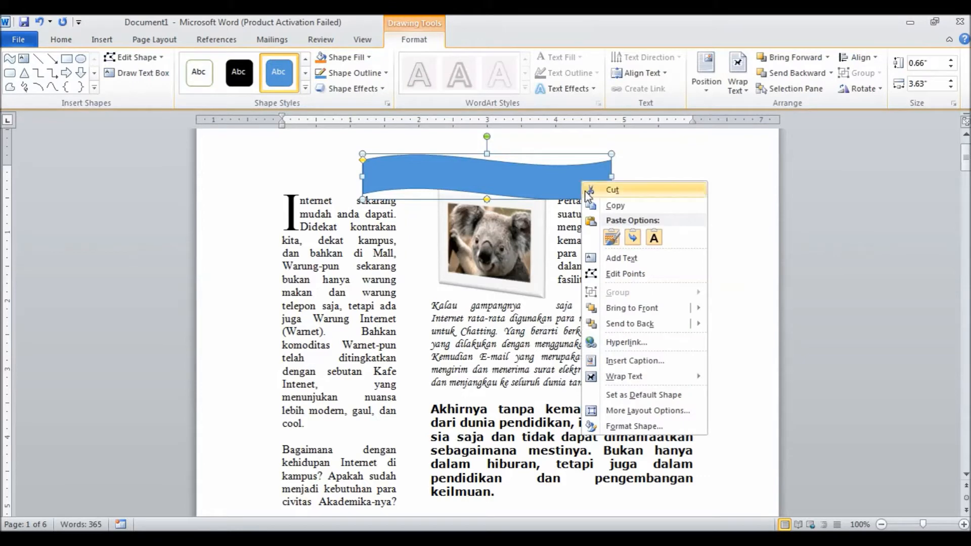
{"action": "mouse_move", "coordinate": [658, 326]}
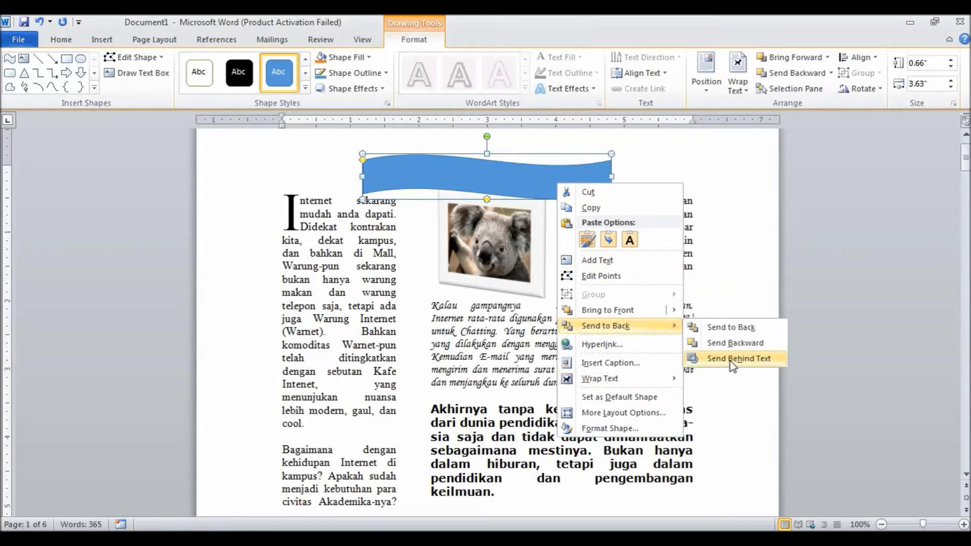
{"action": "left_click", "coordinate": [732, 360]}
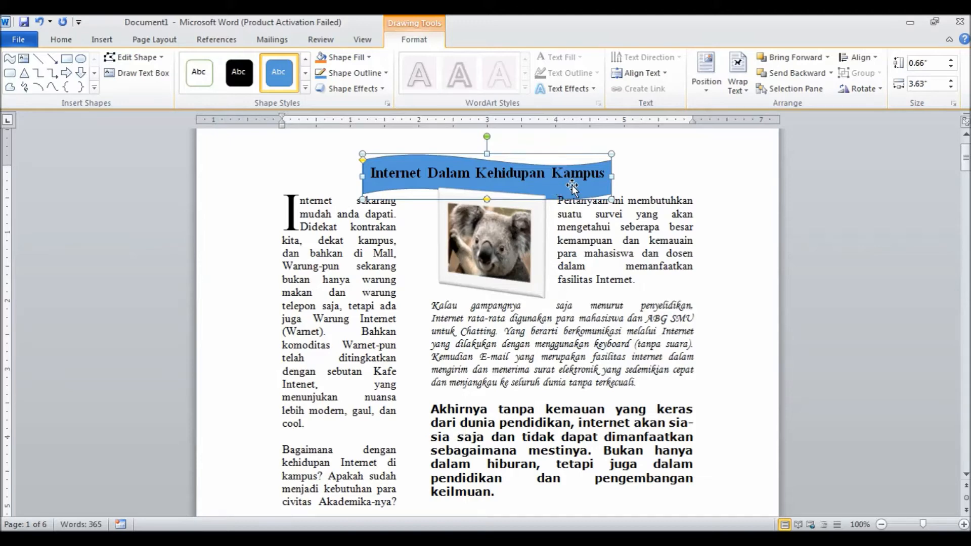
{"action": "key", "text": "Up"}
{"action": "key", "text": "Up"}
{"action": "key", "text": "Up"}
{"action": "key", "text": "Up"}
{"action": "key", "text": "Up"}
{"action": "key", "text": "Up"}
{"action": "key", "text": "Up"}
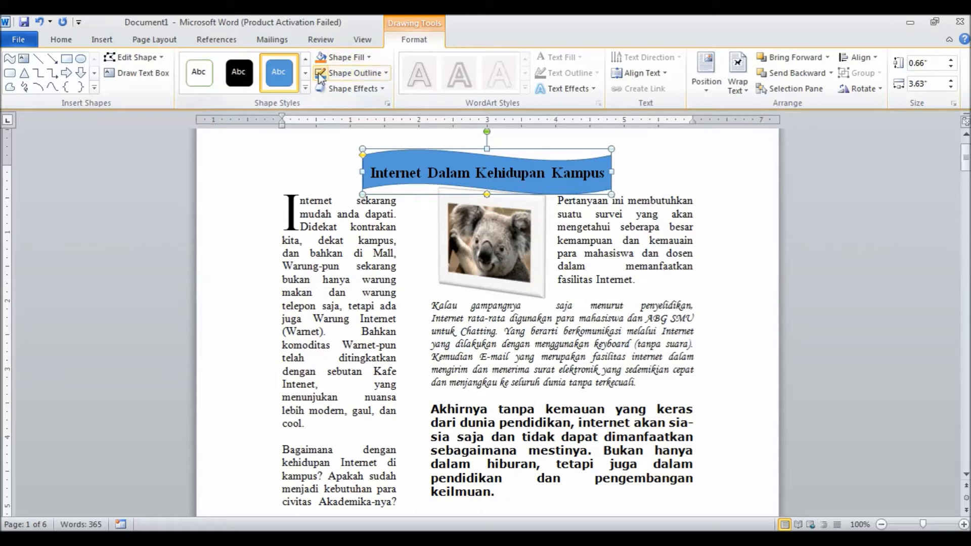
- Apply the light green gradient preset shape style to the title's wave banner
{"action": "left_click", "coordinate": [306, 87]}
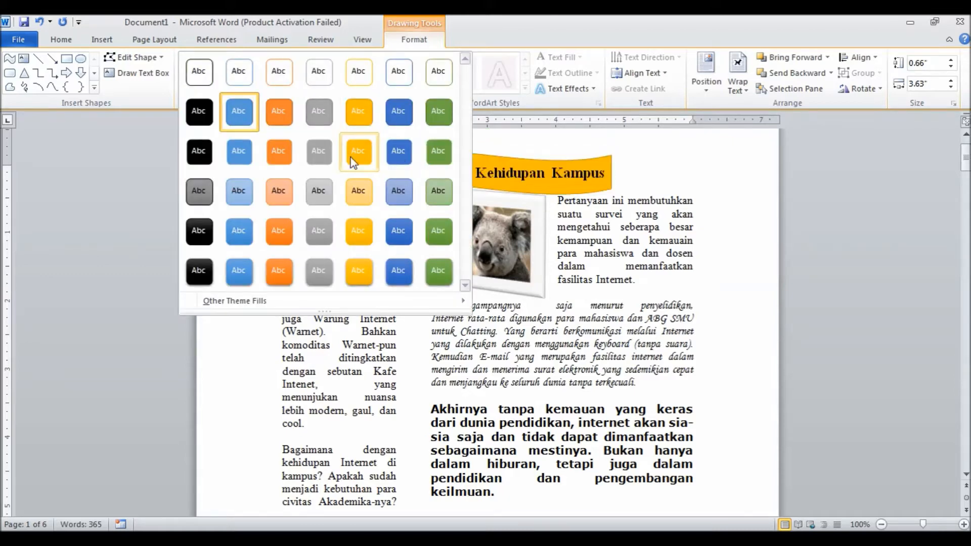
{"action": "left_click", "coordinate": [444, 208]}
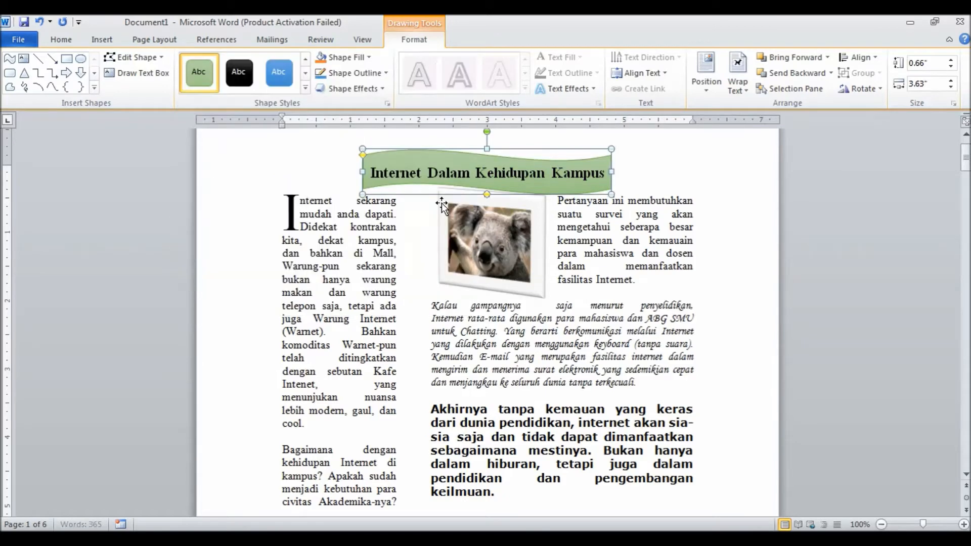
{"action": "left_click", "coordinate": [368, 58]}
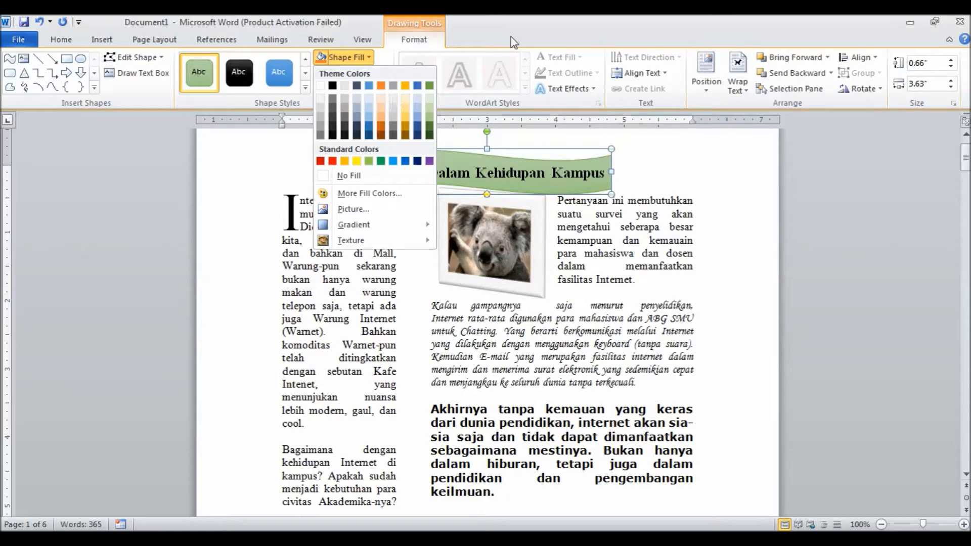
{"action": "left_click", "coordinate": [515, 39]}
- Give the wave banner a square-dot dashed outline with a weight of 2¼ pt
{"action": "left_click", "coordinate": [384, 73]}
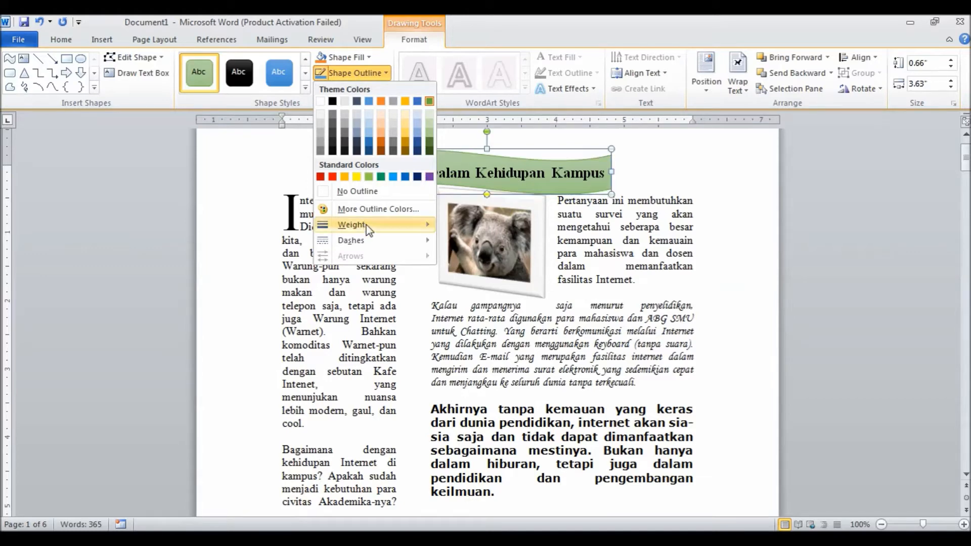
{"action": "mouse_move", "coordinate": [377, 247]}
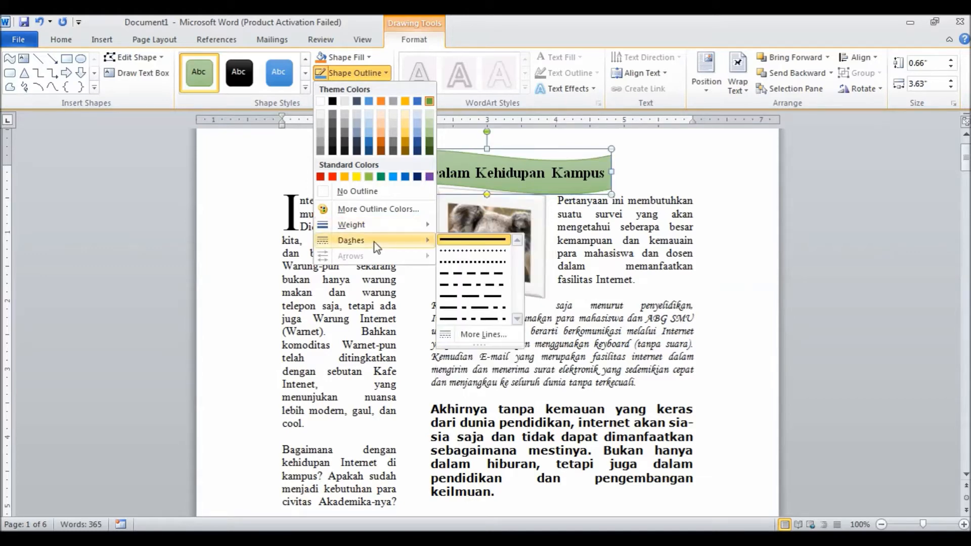
{"action": "left_click", "coordinate": [480, 260]}
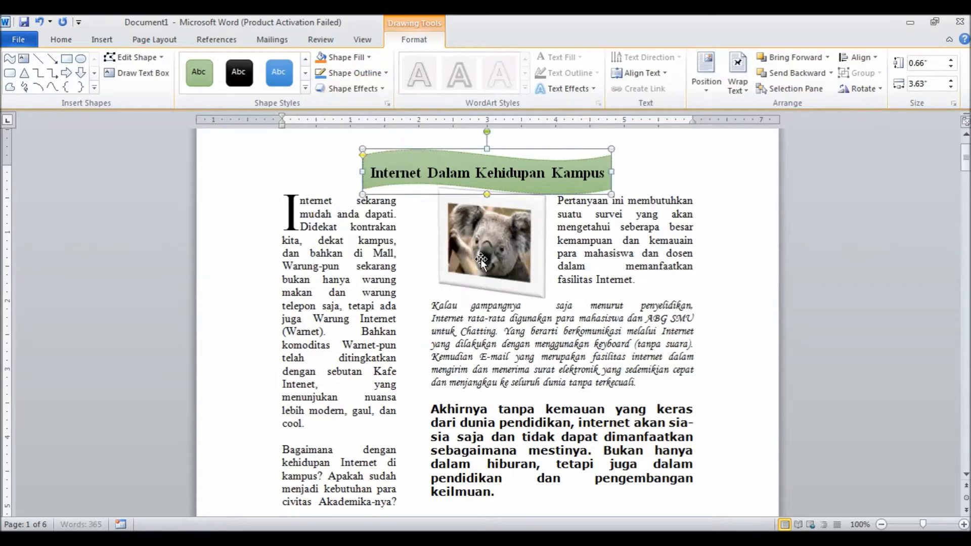
{"action": "left_click", "coordinate": [388, 73]}
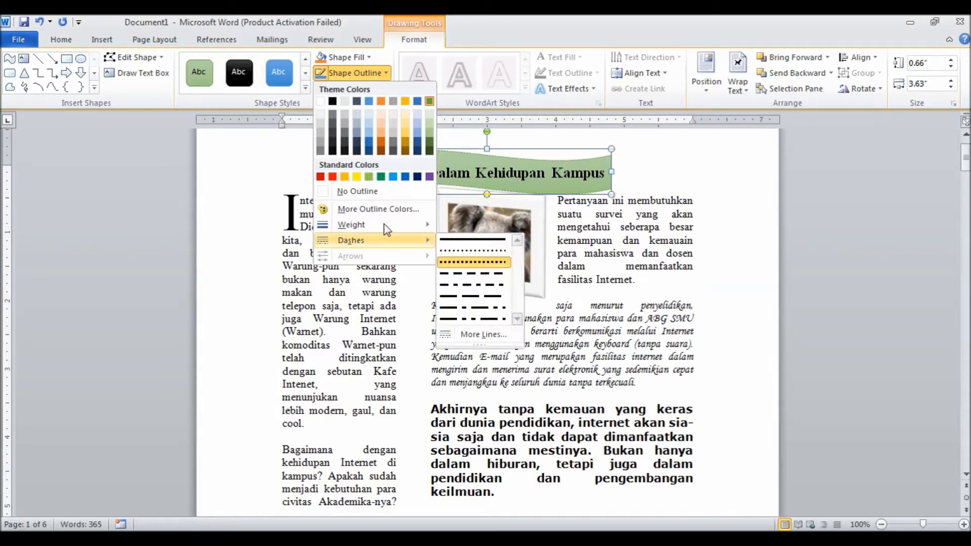
{"action": "mouse_move", "coordinate": [380, 225]}
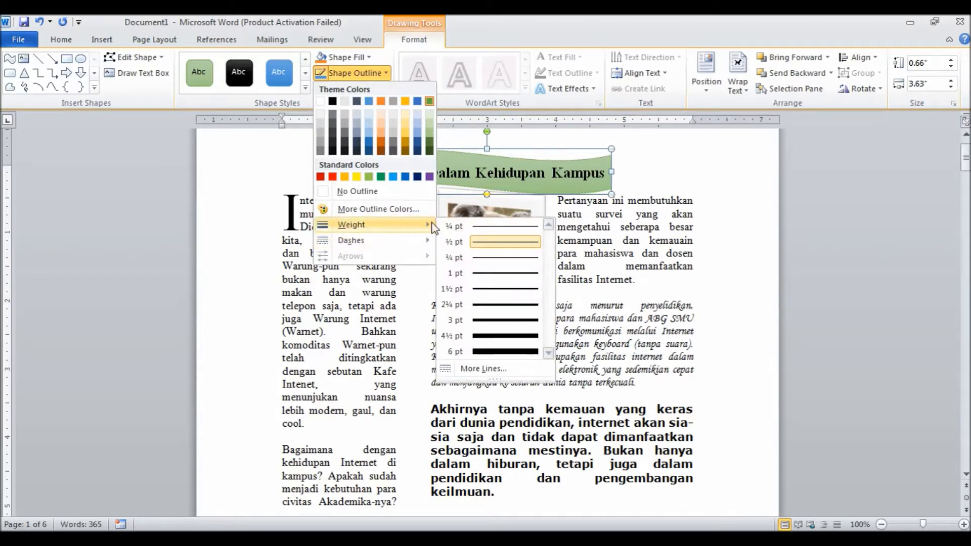
{"action": "left_click", "coordinate": [493, 305]}
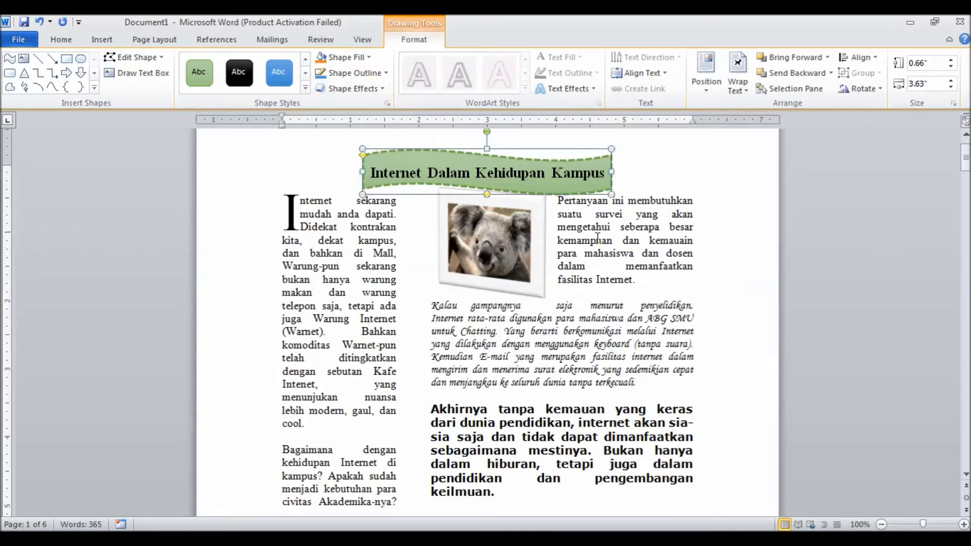
- Change the wave banner's outline colour to the standard blue and deselect the shape
{"action": "left_click", "coordinate": [384, 74]}
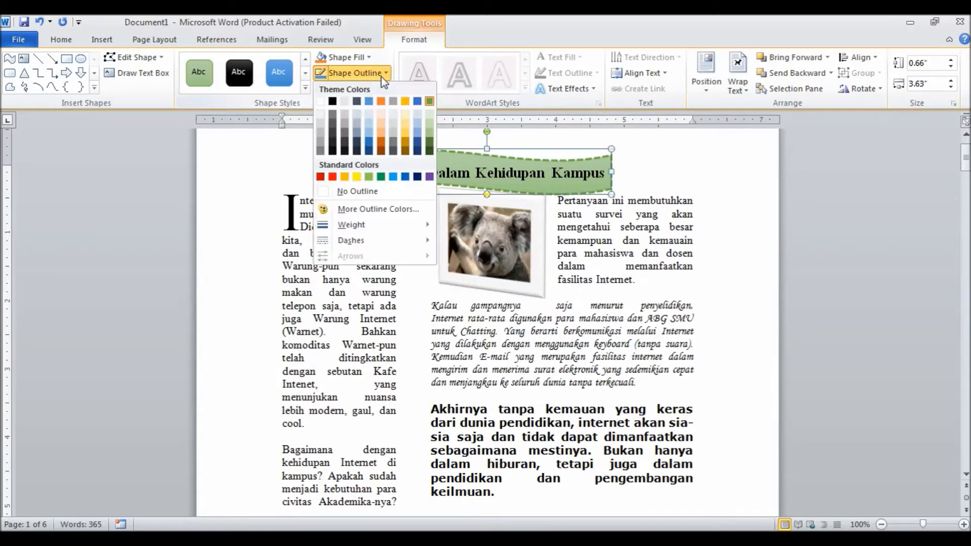
{"action": "left_click", "coordinate": [402, 178]}
{"action": "left_click", "coordinate": [628, 200]}
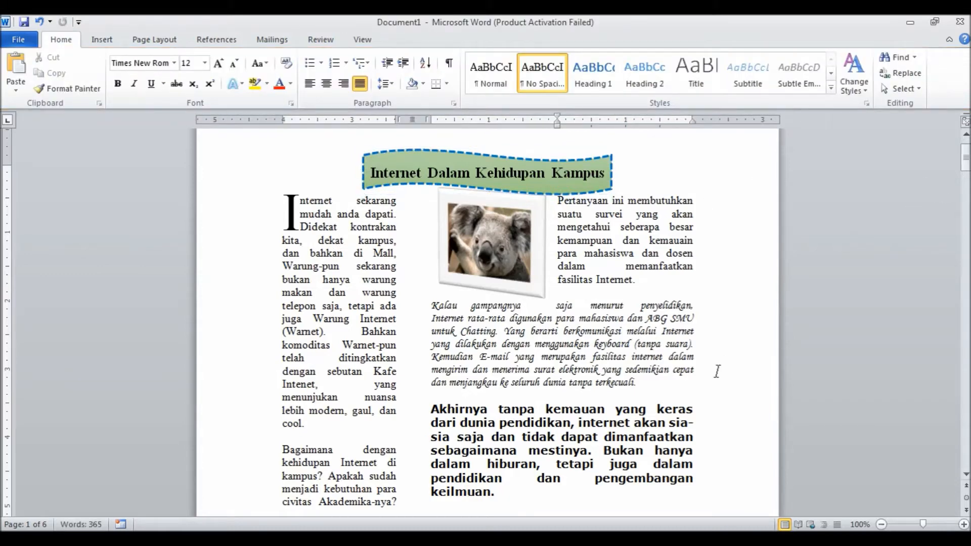
- Following the sample in the exercise document, set the first three body paragraphs of "Mars dan Venus di Tempat Kerja" in three columns
{"action": "left_click", "coordinate": [966, 474]}
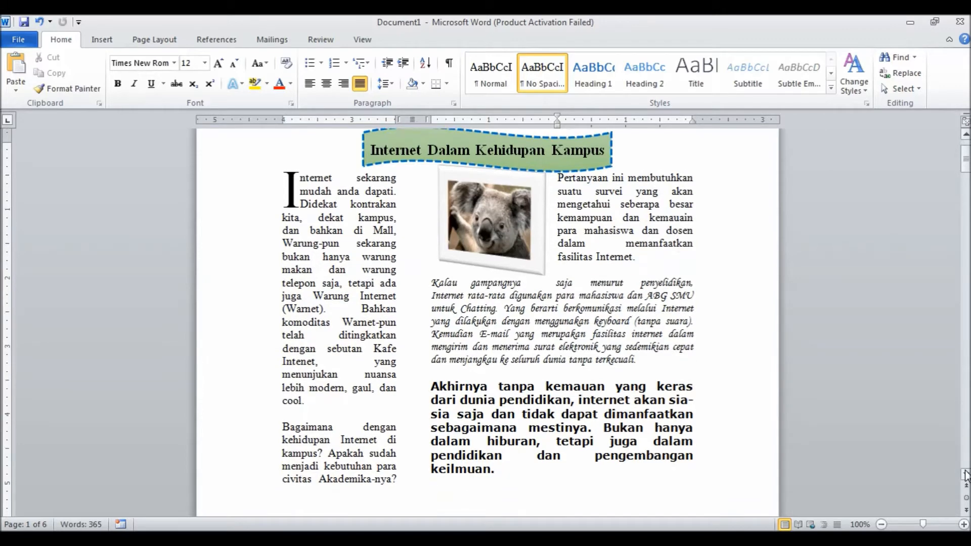
{"action": "left_click_drag", "start_coordinate": [966, 476], "coordinate": [966, 476]}
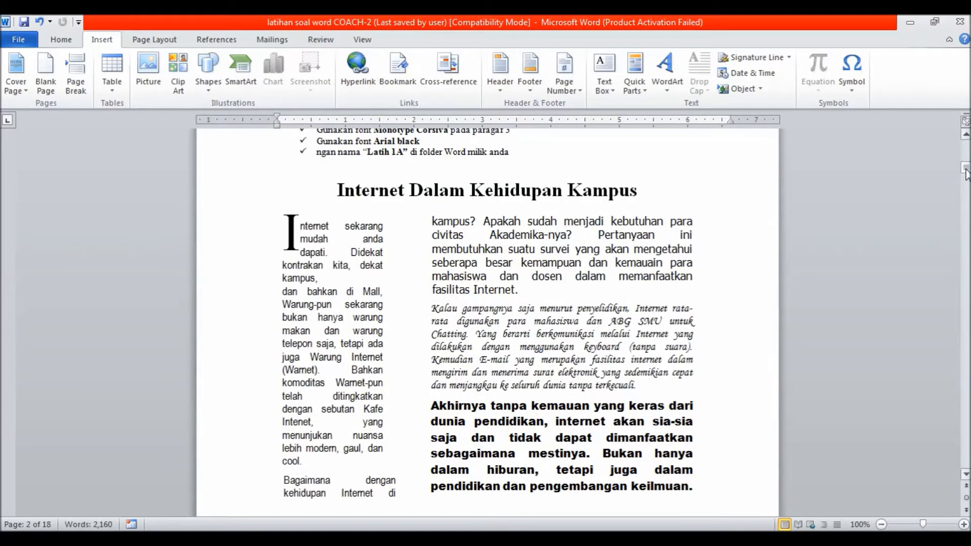
{"action": "left_click_drag", "start_coordinate": [966, 172], "coordinate": [966, 195]}
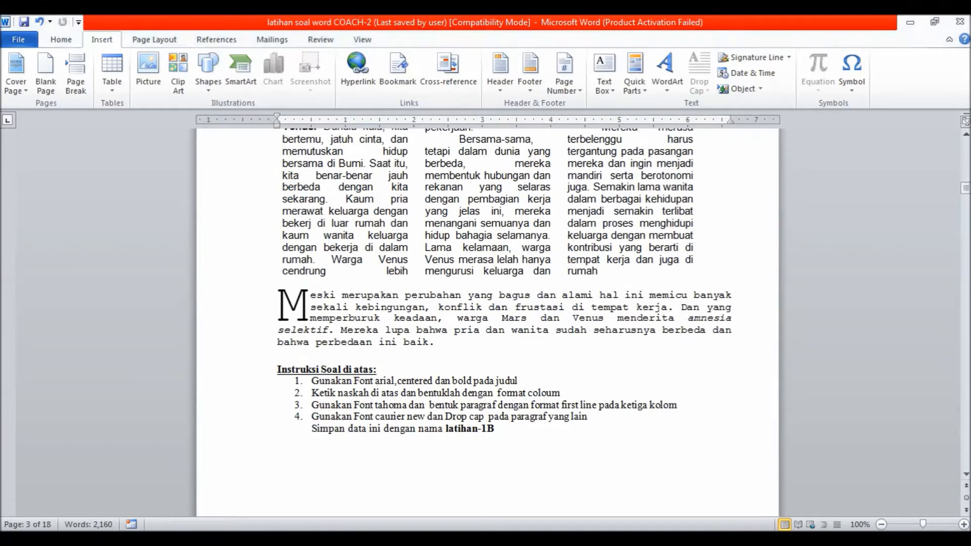
{"action": "left_click", "coordinate": [670, 516]}
{"action": "left_click_drag", "start_coordinate": [283, 184], "coordinate": [476, 399]}
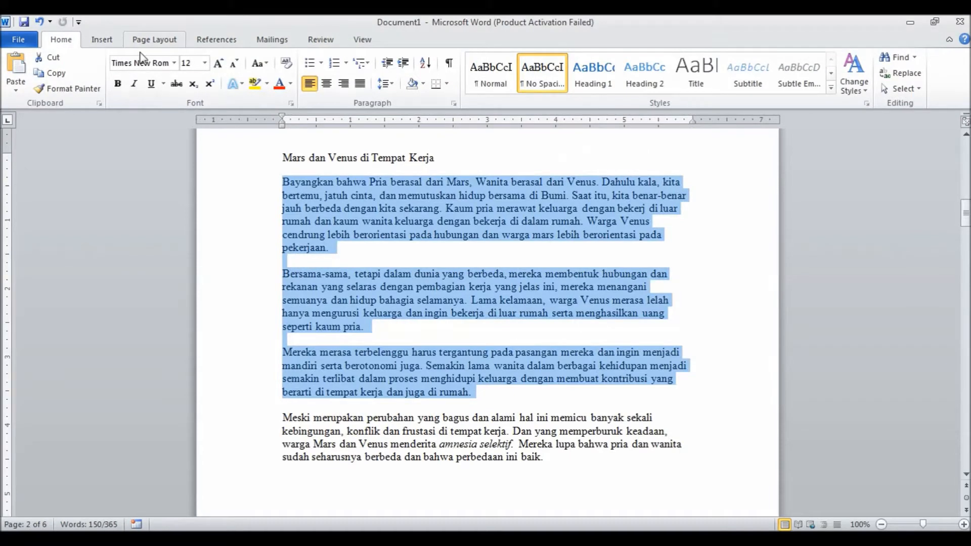
{"action": "left_click", "coordinate": [146, 44]}
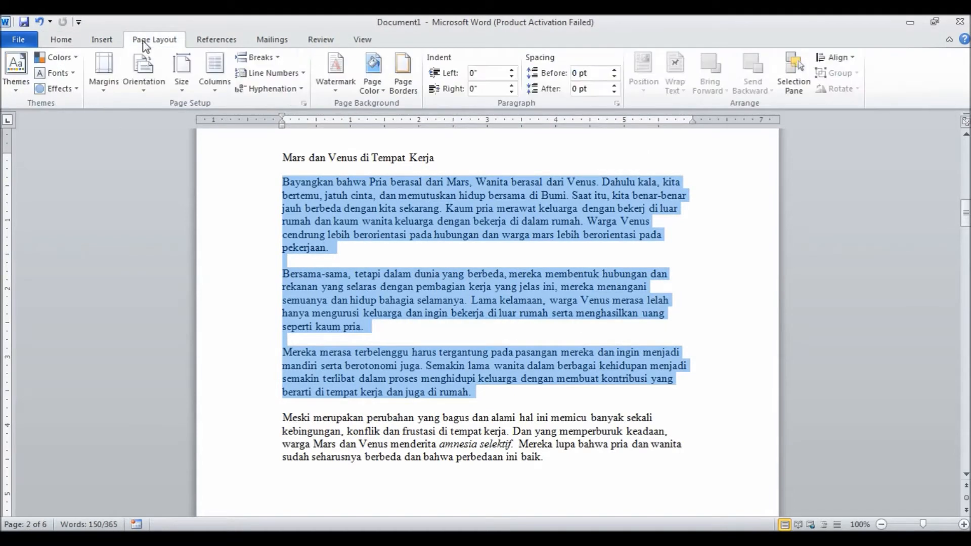
{"action": "left_click", "coordinate": [221, 91]}
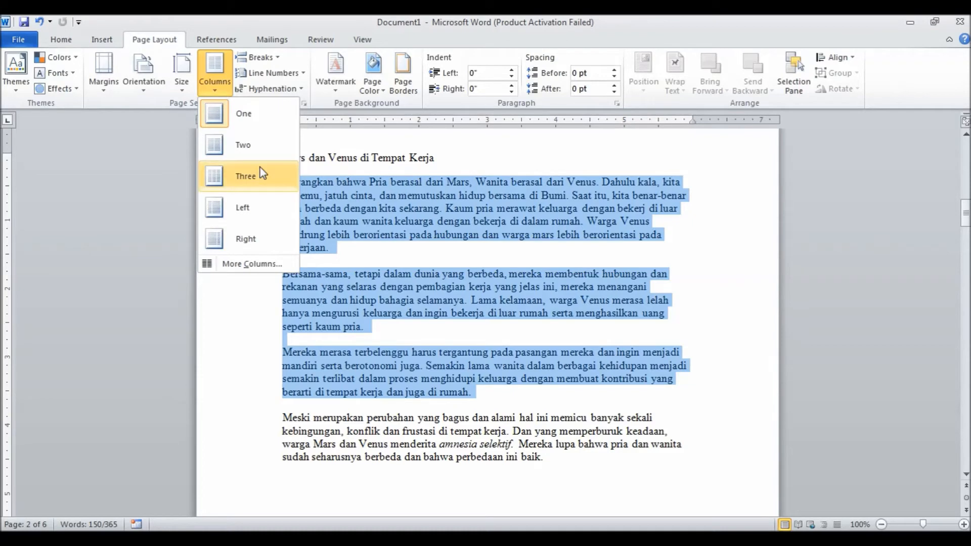
{"action": "left_click", "coordinate": [245, 181]}
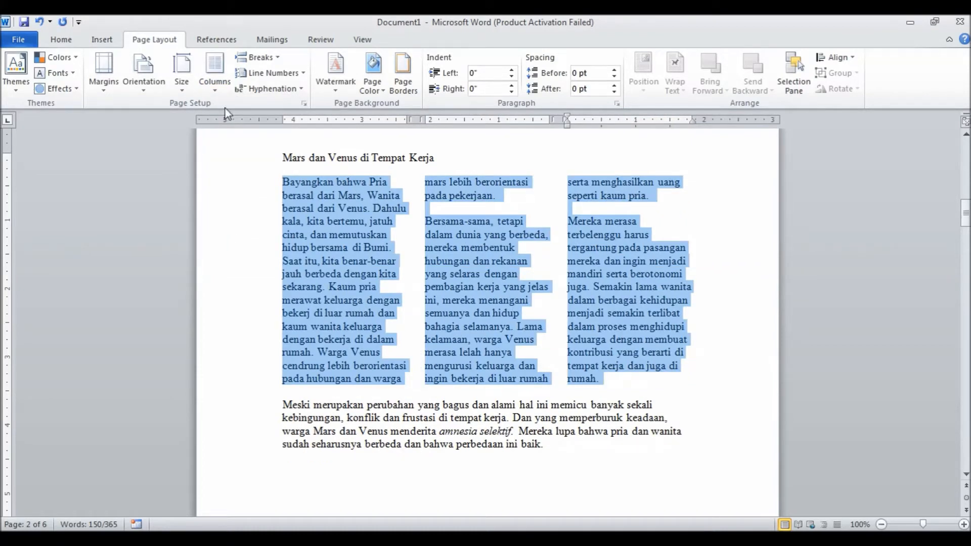
- Justify the three-column text and the closing paragraph beginning with "Meski merupakan perubahan"
{"action": "left_click", "coordinate": [68, 41]}
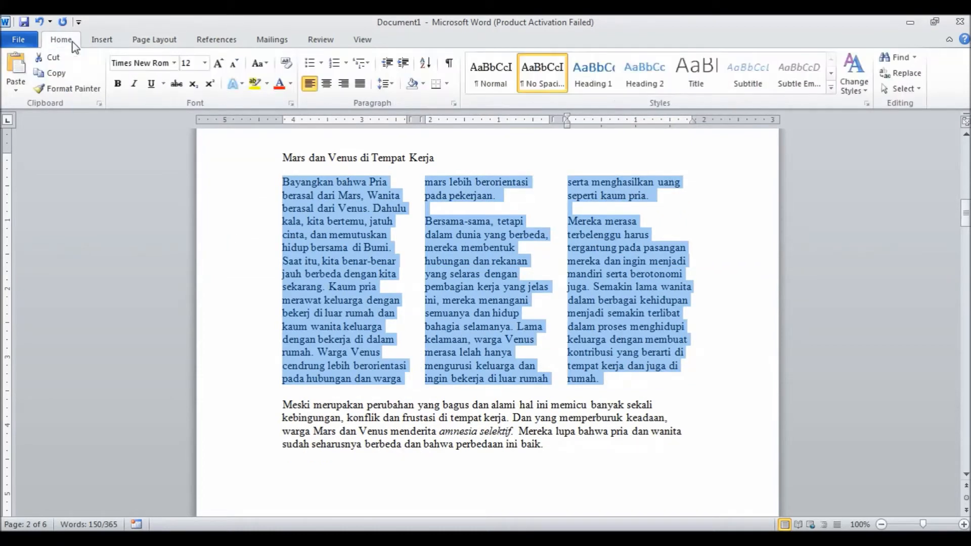
{"action": "left_click", "coordinate": [360, 84]}
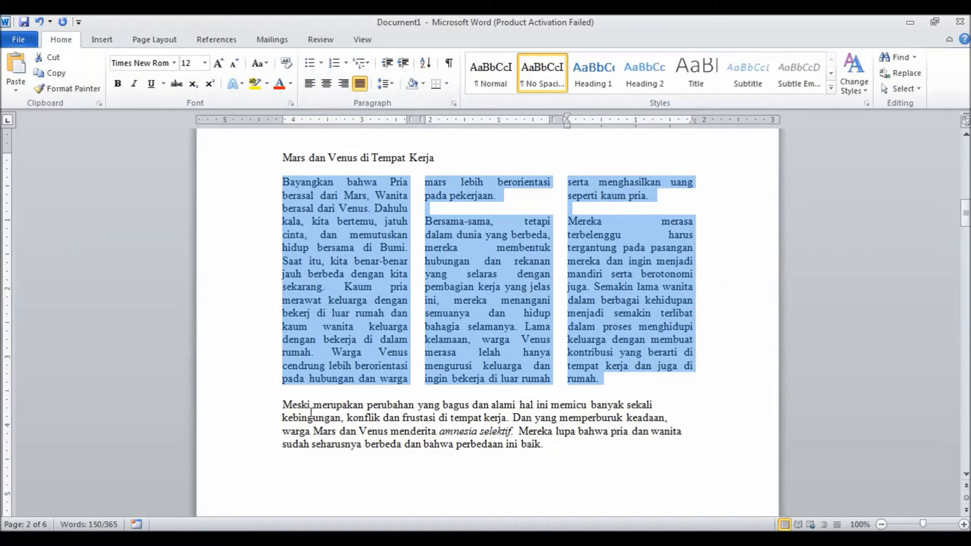
{"action": "left_click_drag", "start_coordinate": [283, 406], "coordinate": [555, 444]}
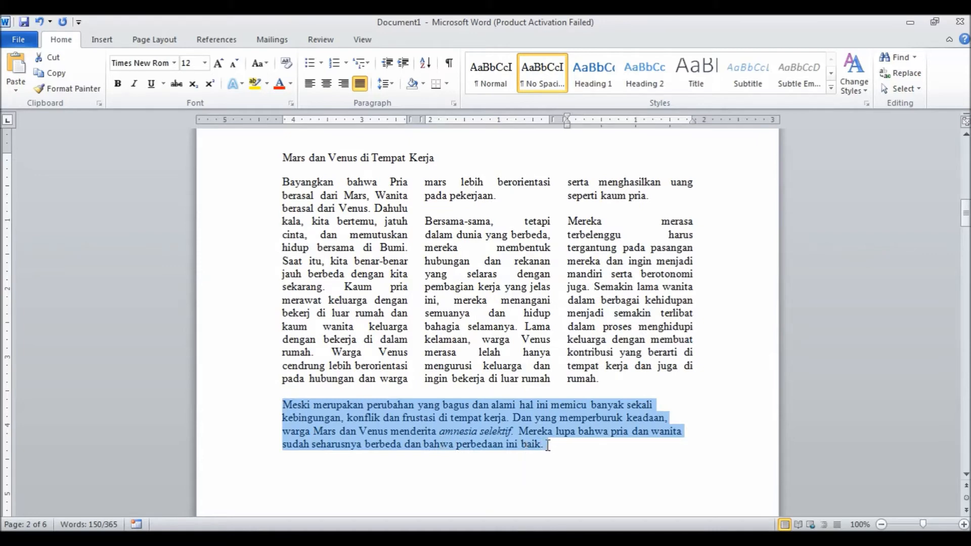
{"action": "key", "text": "ctrl+l"}
{"action": "left_click", "coordinate": [360, 84]}
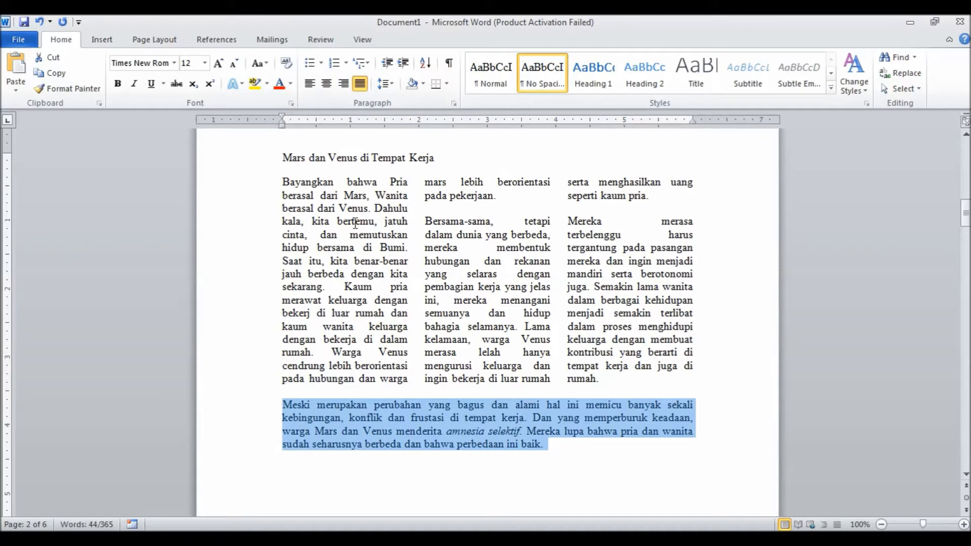
- Centre the title "Mars dan Venus di Tempat Kerja", make it bold and set its font size to 16
{"action": "left_click", "coordinate": [282, 157]}
{"action": "left_click_drag", "start_coordinate": [282, 157], "coordinate": [436, 161]}
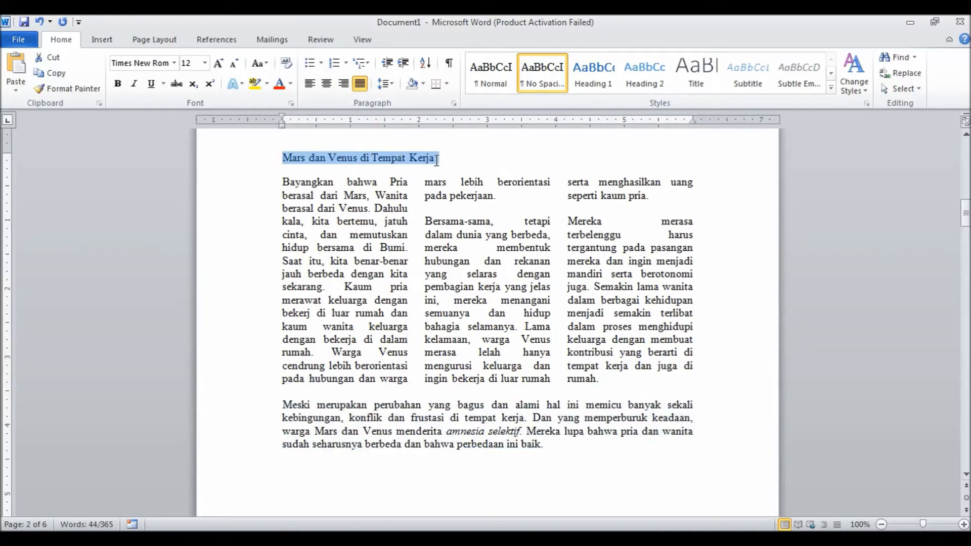
{"action": "left_click", "coordinate": [332, 84]}
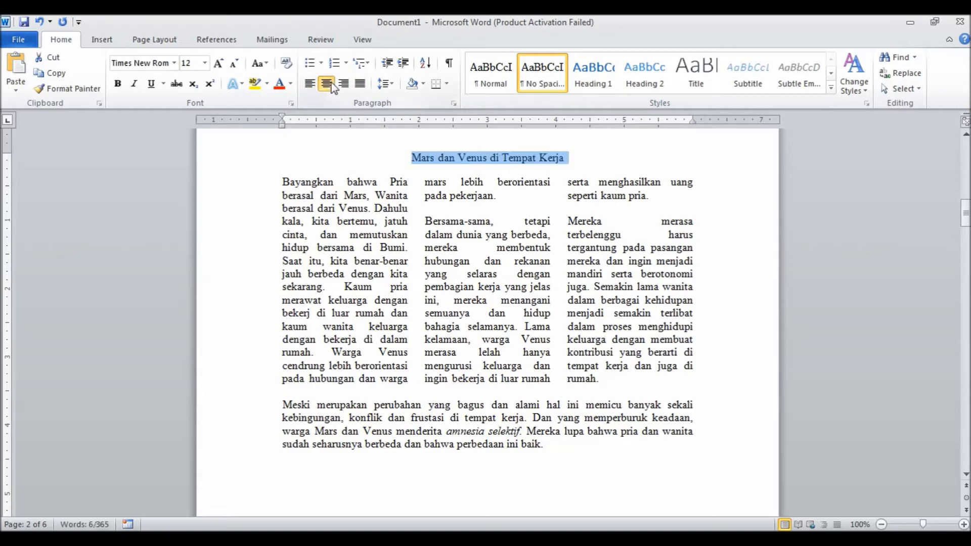
{"action": "left_click", "coordinate": [118, 83]}
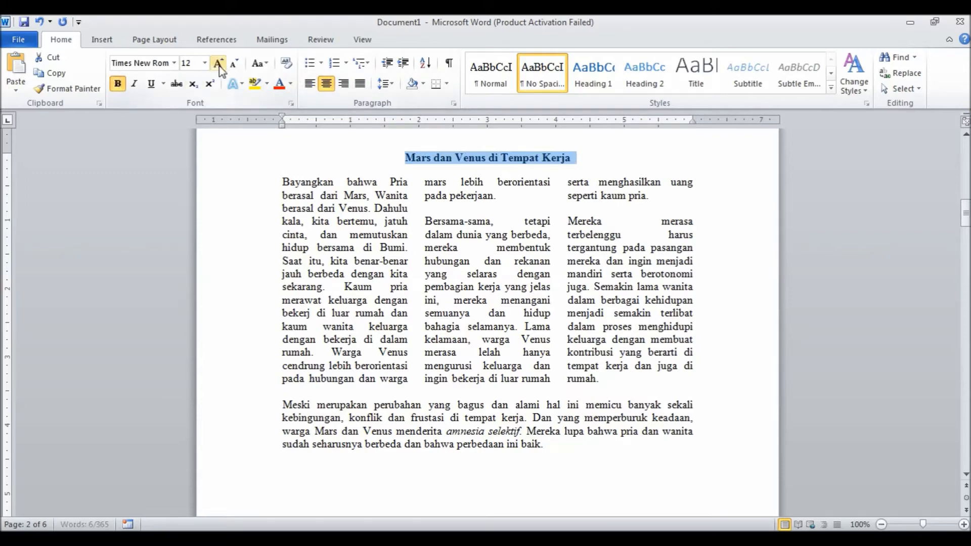
{"action": "left_click", "coordinate": [204, 65]}
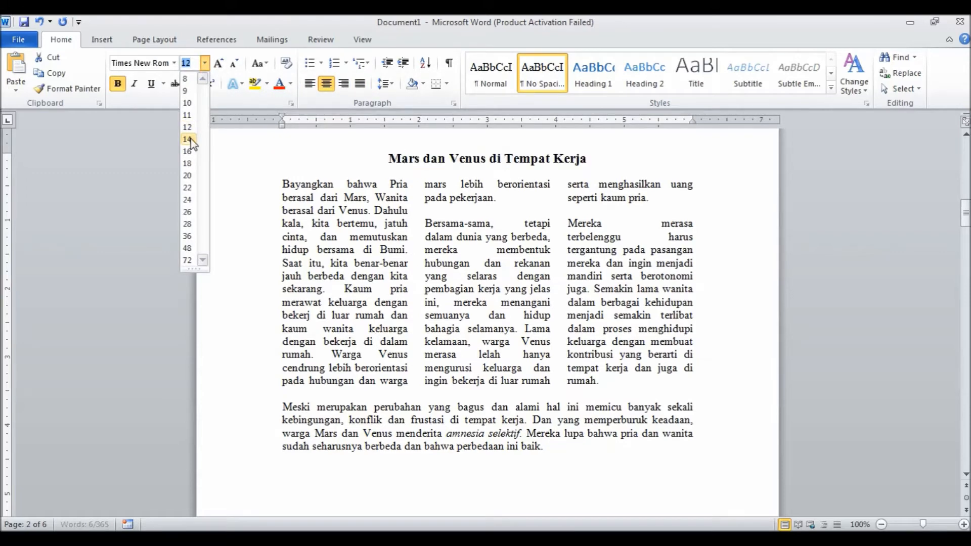
{"action": "left_click", "coordinate": [187, 151]}
{"action": "left_click", "coordinate": [368, 225]}
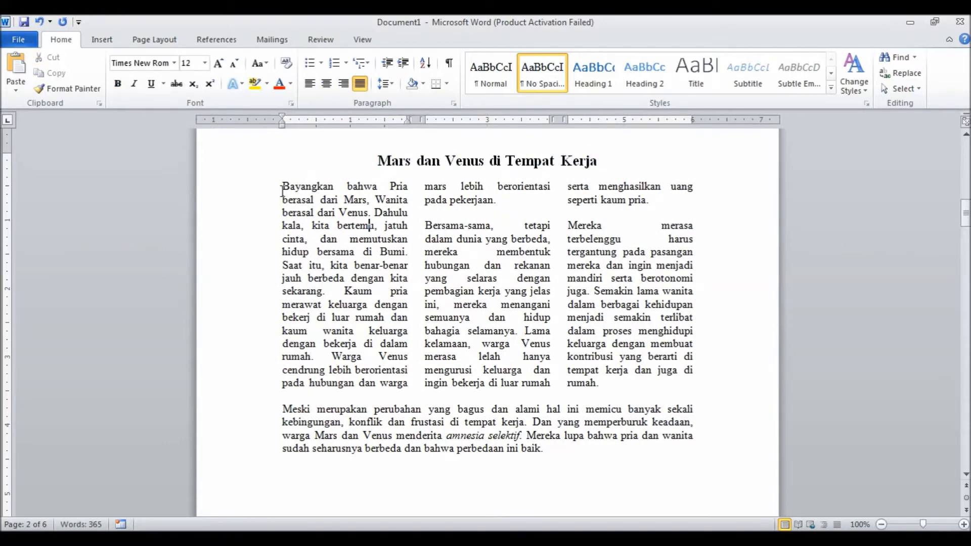
- Add a Dropped drop cap to the first letter of the paragraph beginning with "Bayangkan"
{"action": "left_click_drag", "start_coordinate": [282, 188], "coordinate": [289, 188]}
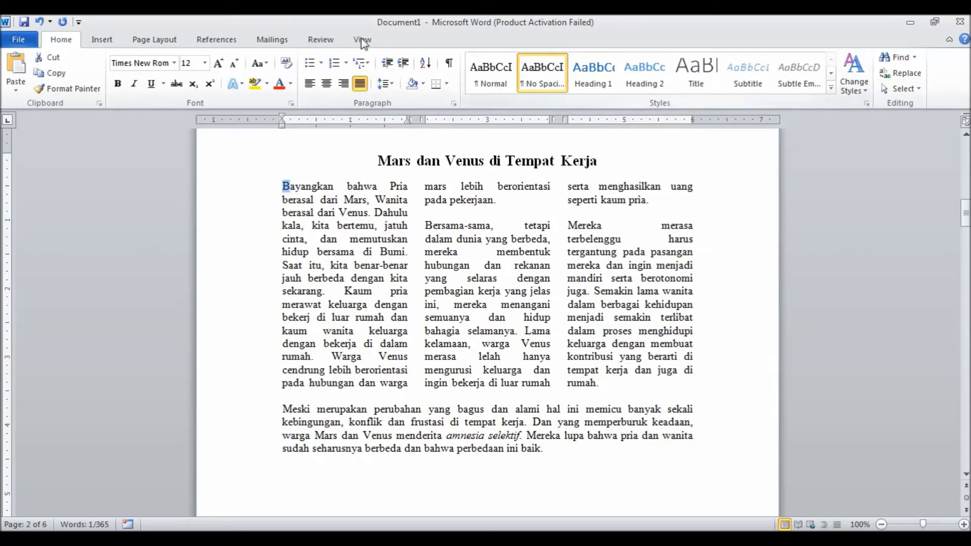
{"action": "left_click", "coordinate": [101, 40]}
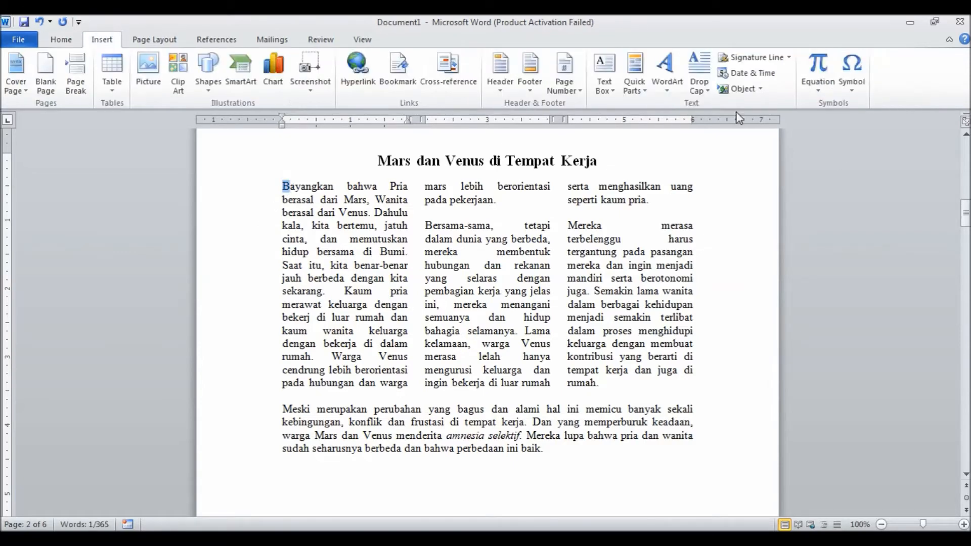
{"action": "left_click", "coordinate": [708, 93]}
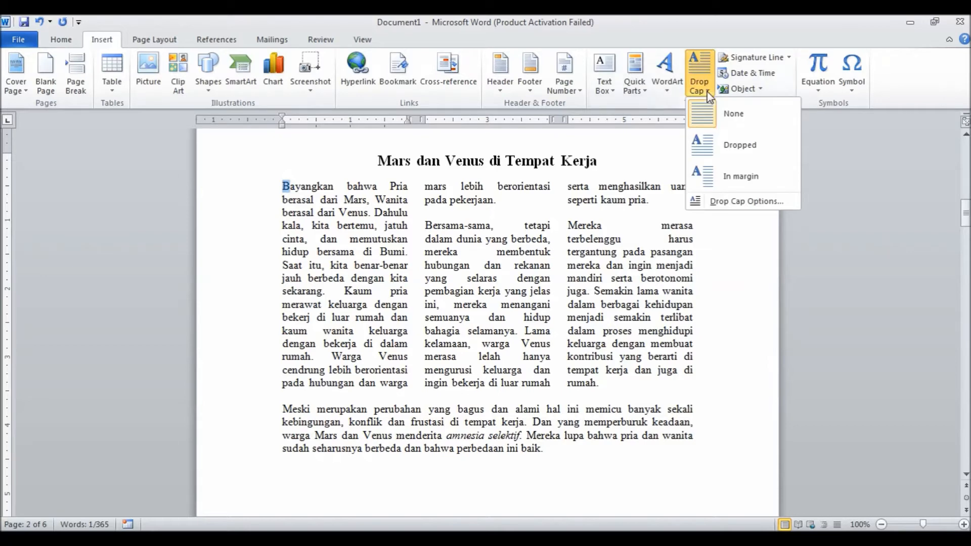
{"action": "left_click", "coordinate": [760, 145]}
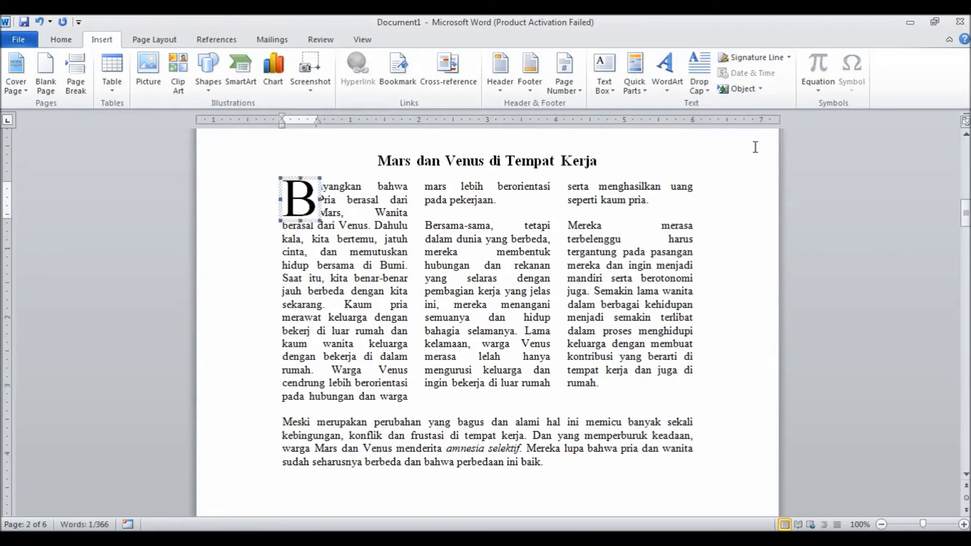
- Insert a heart symbol after "pada pekerjaan." in the second column of the Mars dan Venus article
{"action": "left_click", "coordinate": [419, 331]}
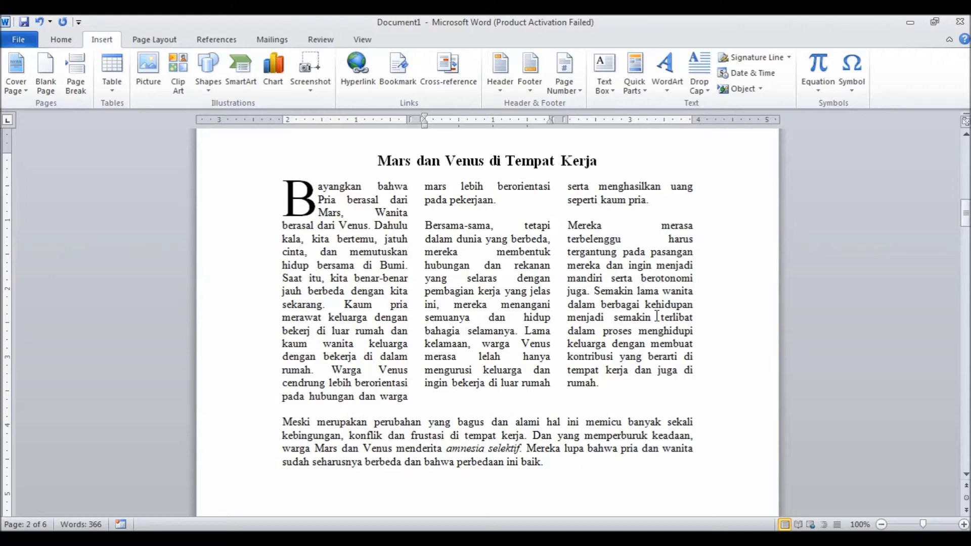
{"action": "left_click", "coordinate": [589, 465]}
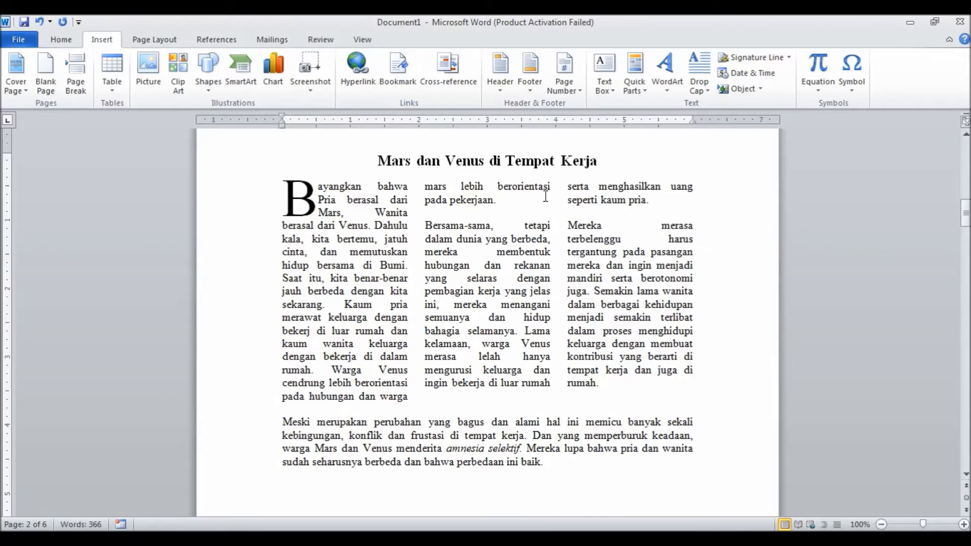
{"action": "left_click", "coordinate": [515, 201]}
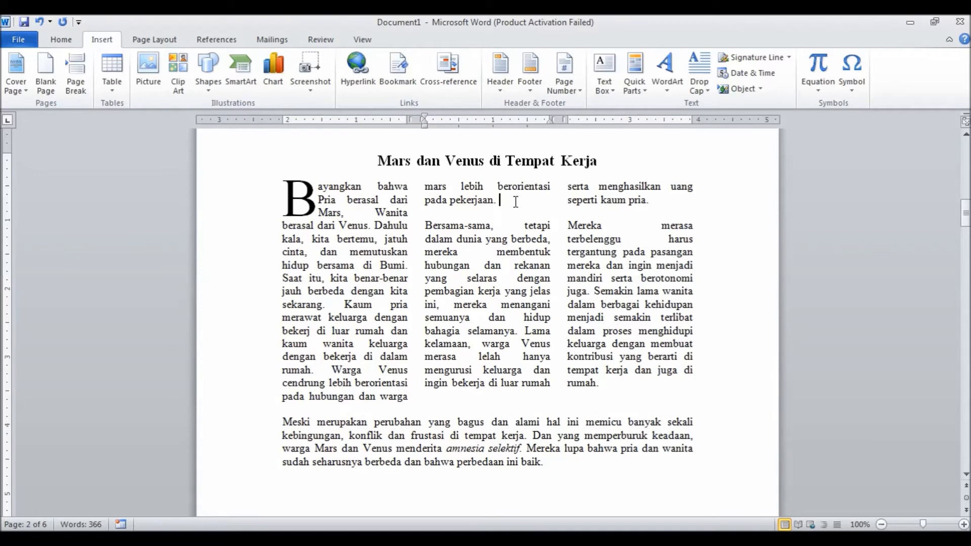
{"action": "left_click", "coordinate": [852, 81]}
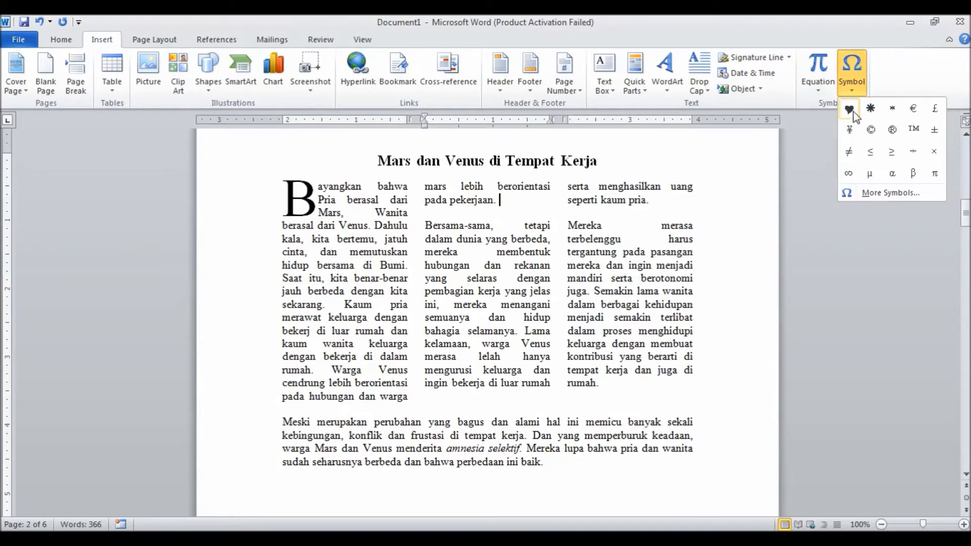
{"action": "left_click", "coordinate": [849, 109]}
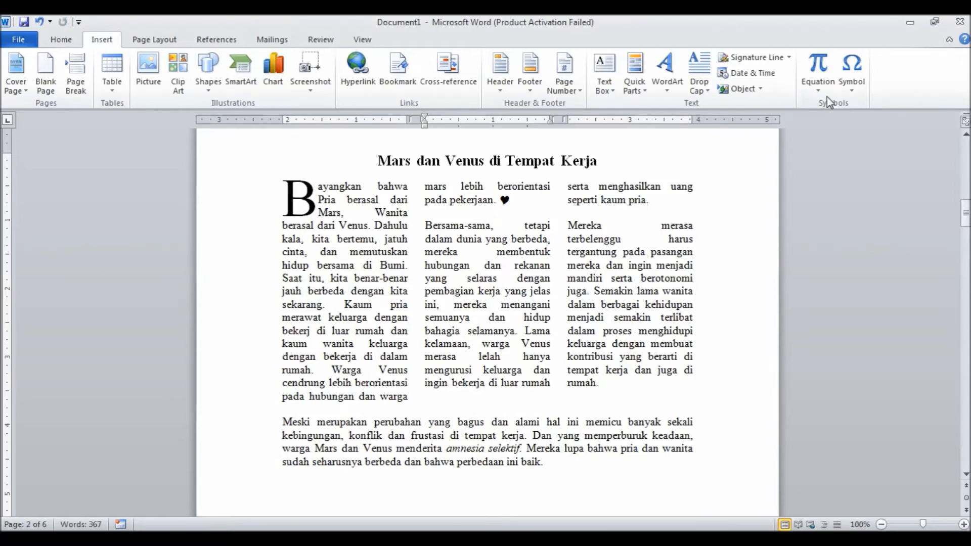
- Insert the telephone symbol from the Wingdings 2 font (character code 39) directly after the heart
{"action": "left_click", "coordinate": [852, 94]}
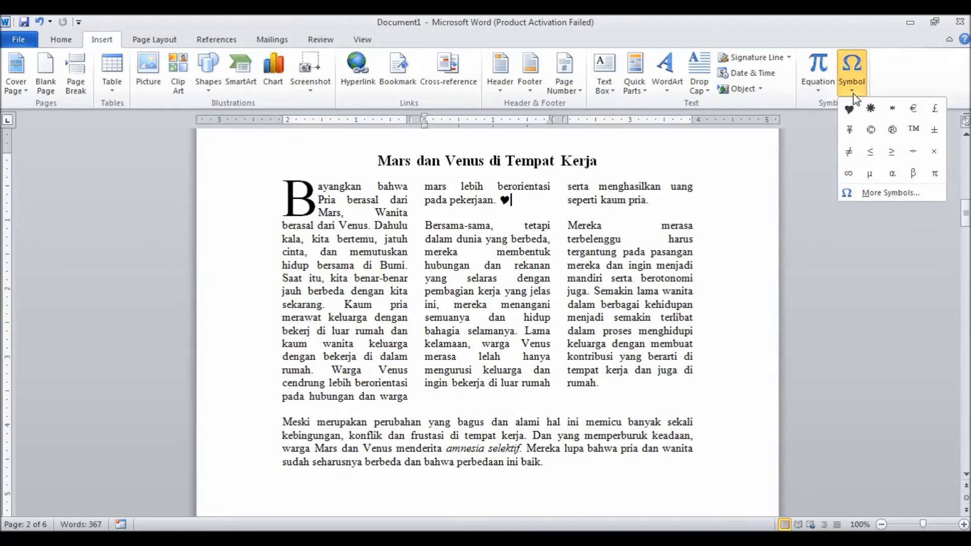
{"action": "left_click", "coordinate": [888, 194]}
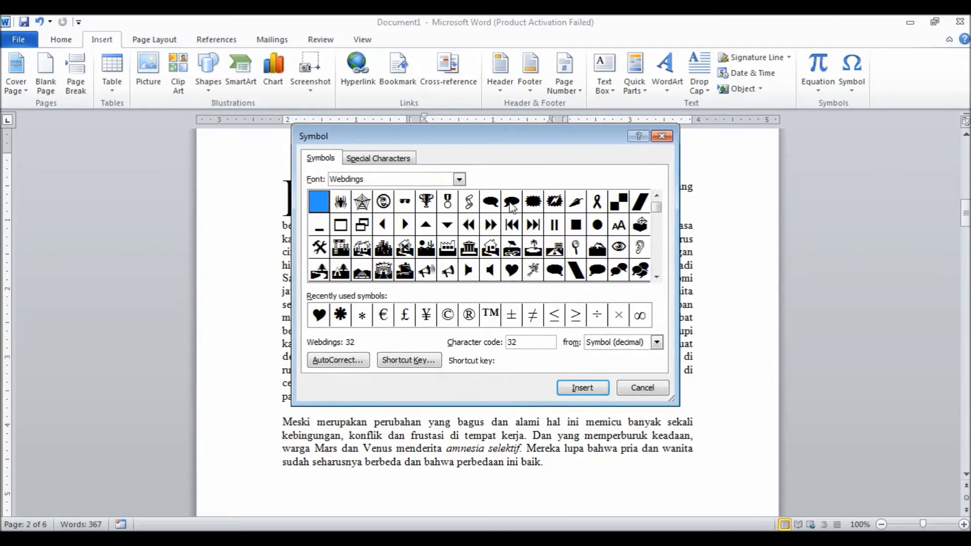
{"action": "left_click", "coordinate": [459, 179]}
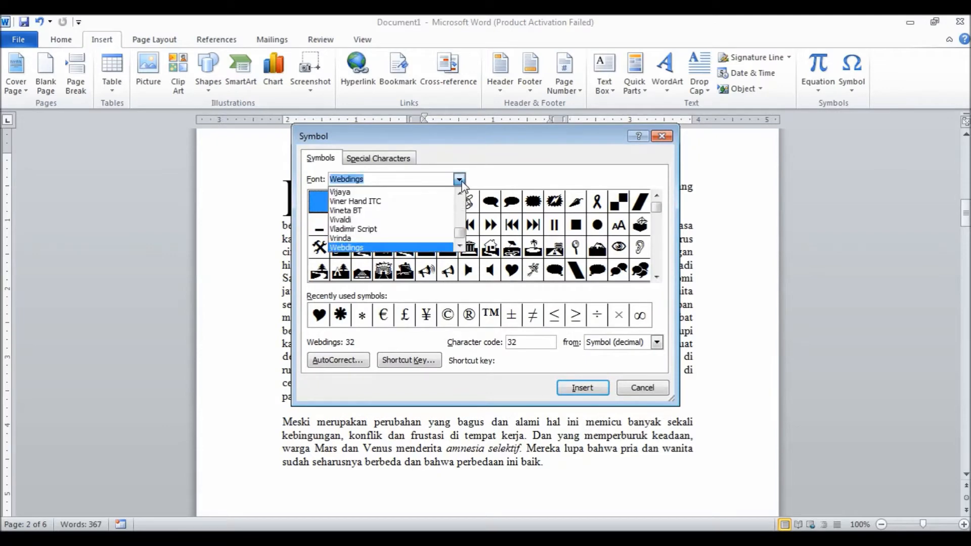
{"action": "left_click", "coordinate": [460, 246]}
{"action": "left_click", "coordinate": [460, 247]}
{"action": "left_click", "coordinate": [459, 246]}
{"action": "left_click", "coordinate": [460, 246]}
{"action": "left_click", "coordinate": [460, 246]}
{"action": "left_click", "coordinate": [459, 248]}
{"action": "left_click", "coordinate": [459, 247]}
{"action": "left_click", "coordinate": [380, 231]}
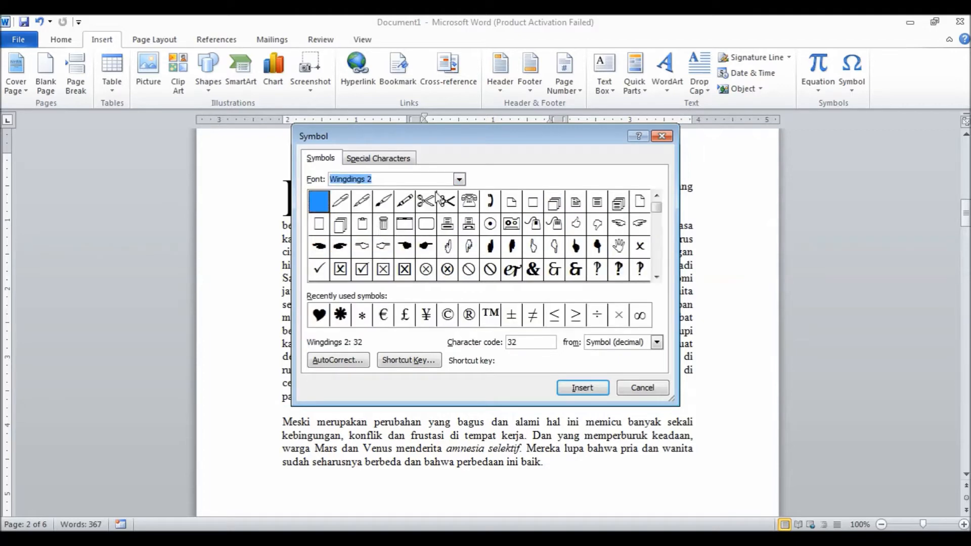
{"action": "left_click", "coordinate": [472, 203]}
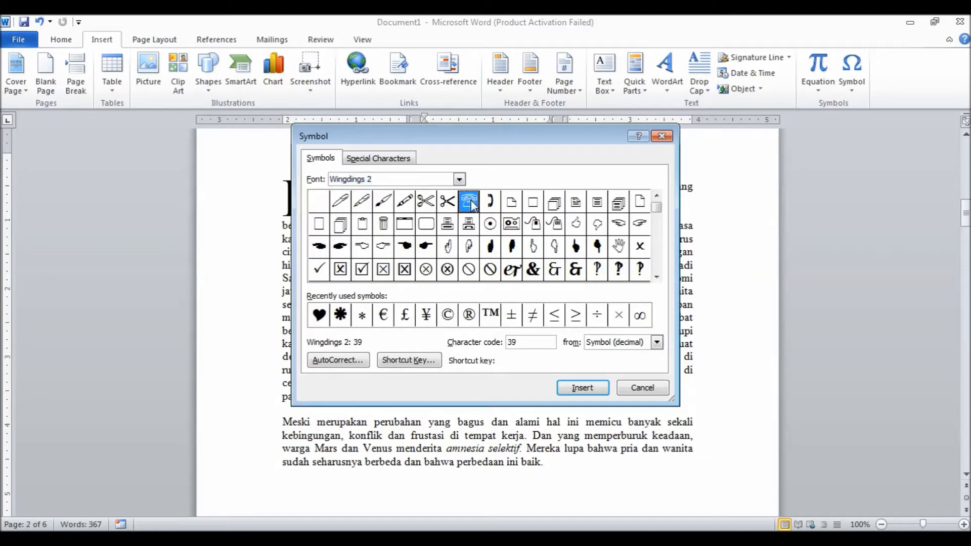
{"action": "left_click", "coordinate": [598, 389]}
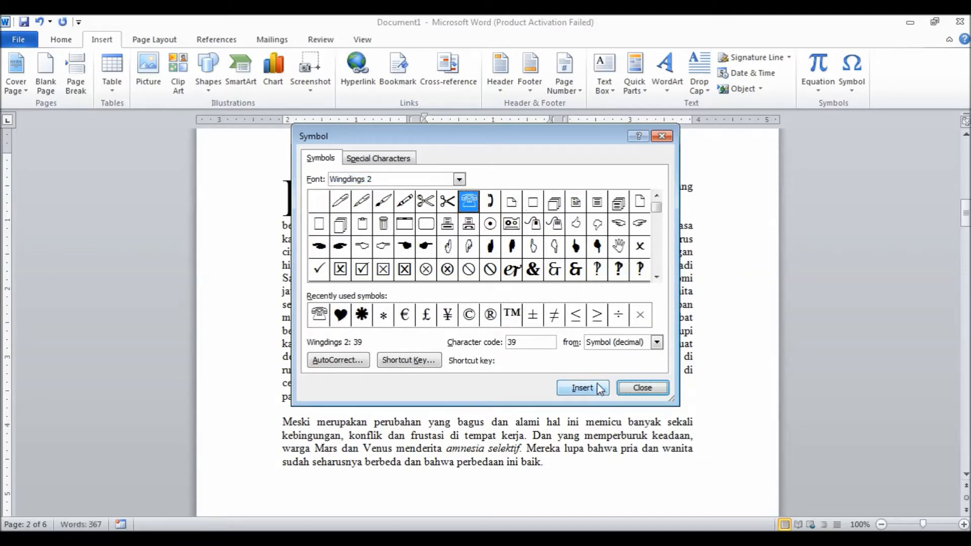
{"action": "left_click", "coordinate": [641, 389]}
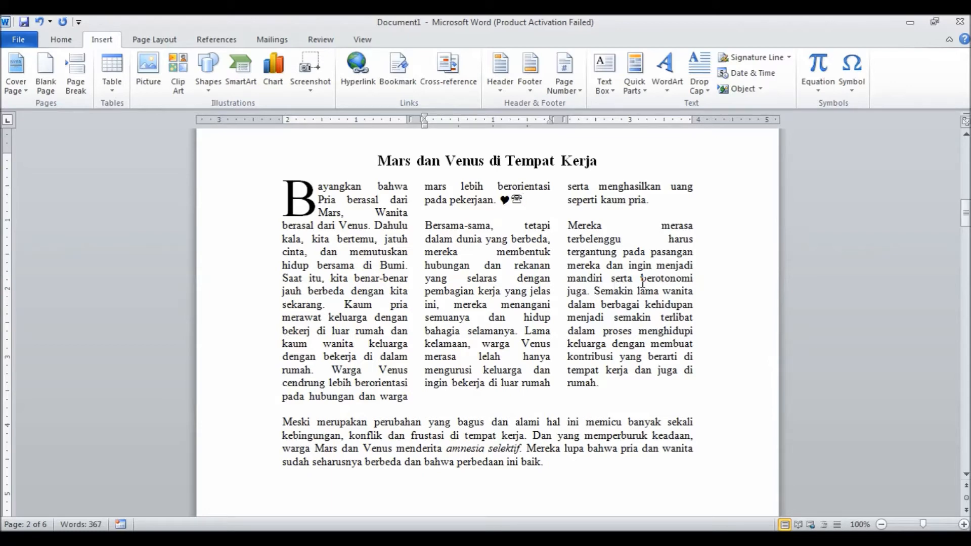
- Insert the black flower-like asterisk symbol at both the start and the end of the title "Mars dan Venus di Tempat Kerja"
{"action": "left_click", "coordinate": [376, 158]}
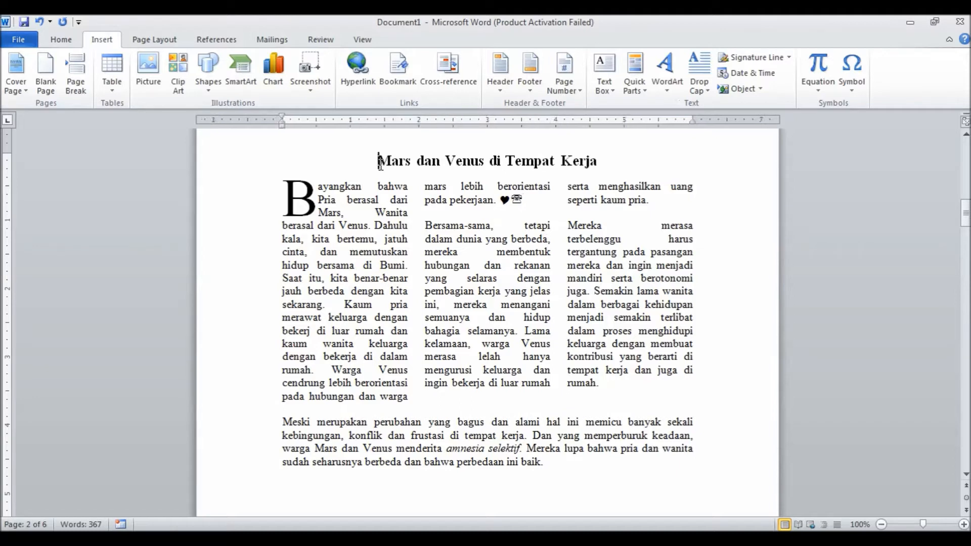
{"action": "left_click", "coordinate": [858, 89]}
{"action": "left_click", "coordinate": [875, 113]}
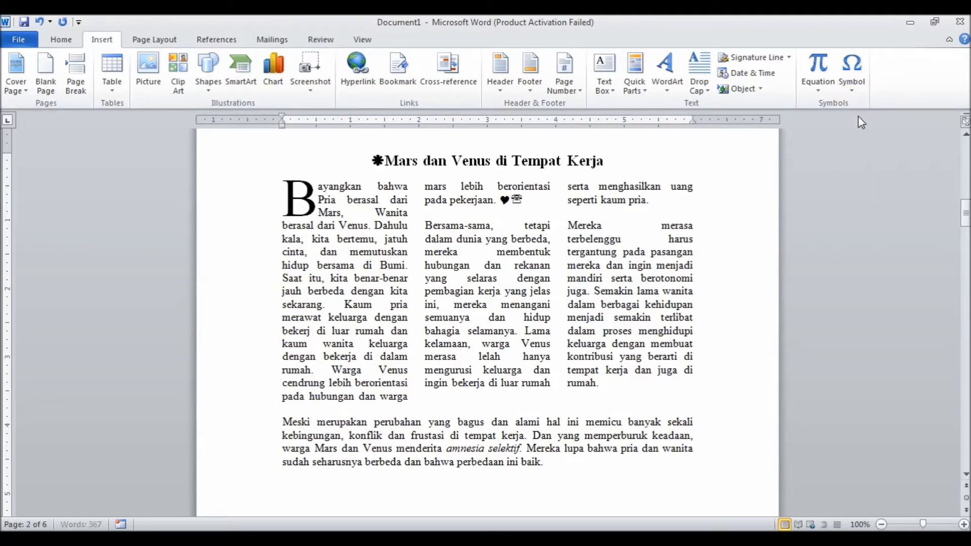
{"action": "key", "text": "End"}
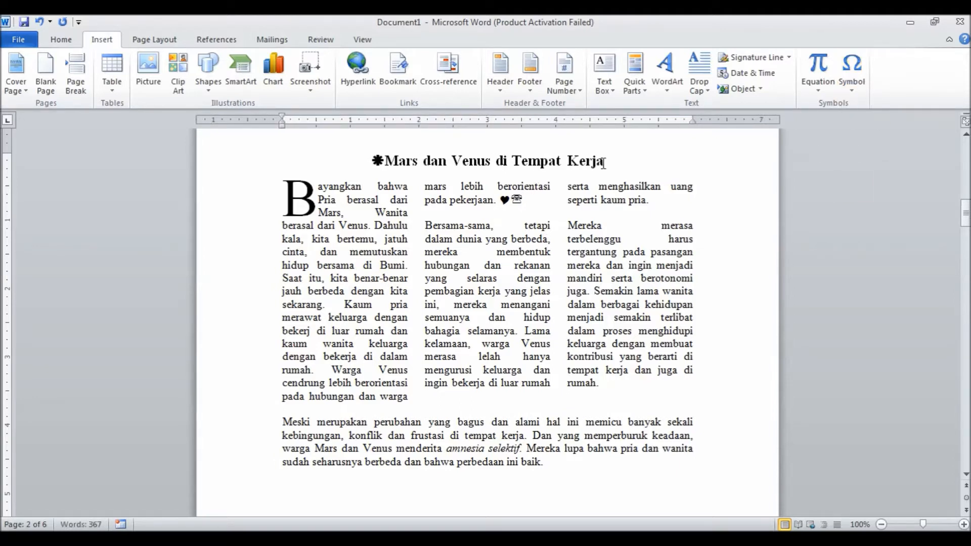
{"action": "left_click", "coordinate": [848, 95]}
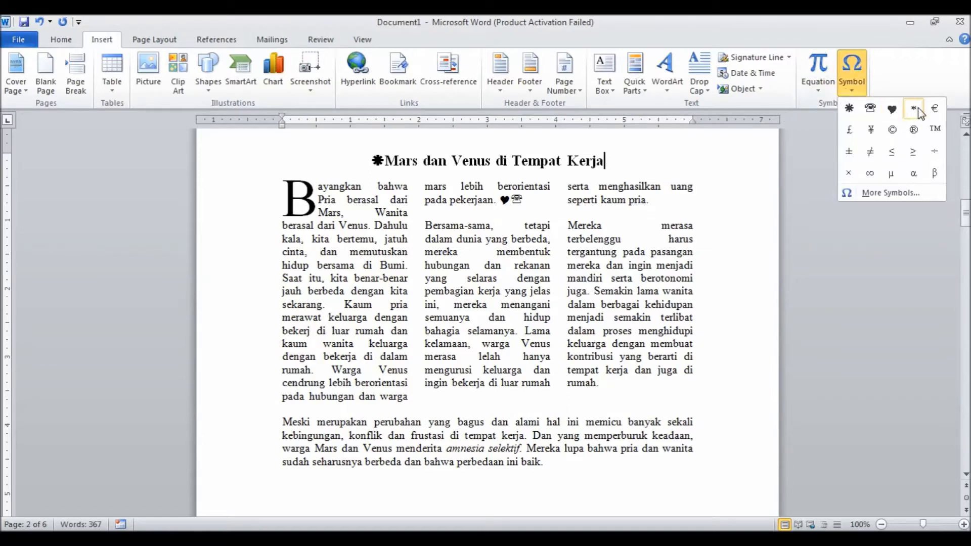
{"action": "left_click", "coordinate": [849, 107]}
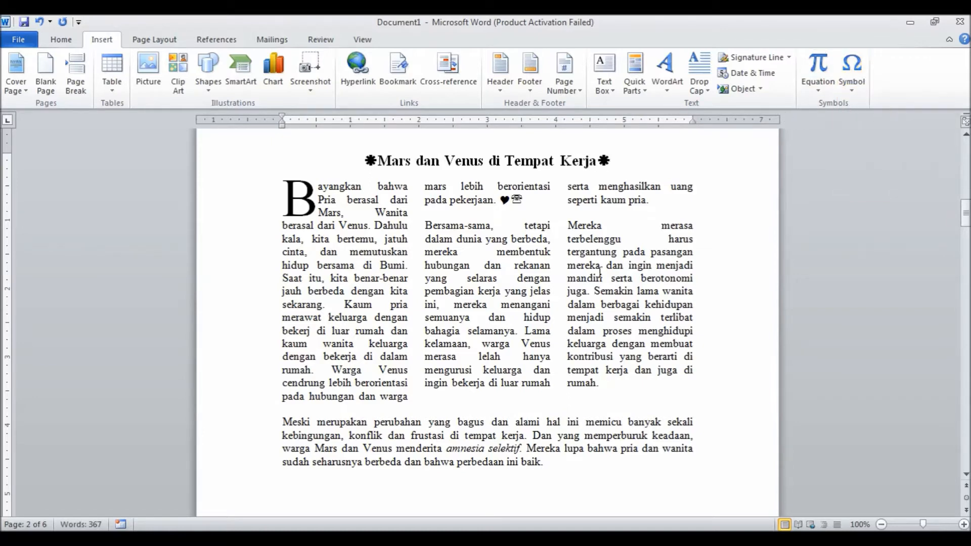
{"action": "left_click", "coordinate": [563, 311]}
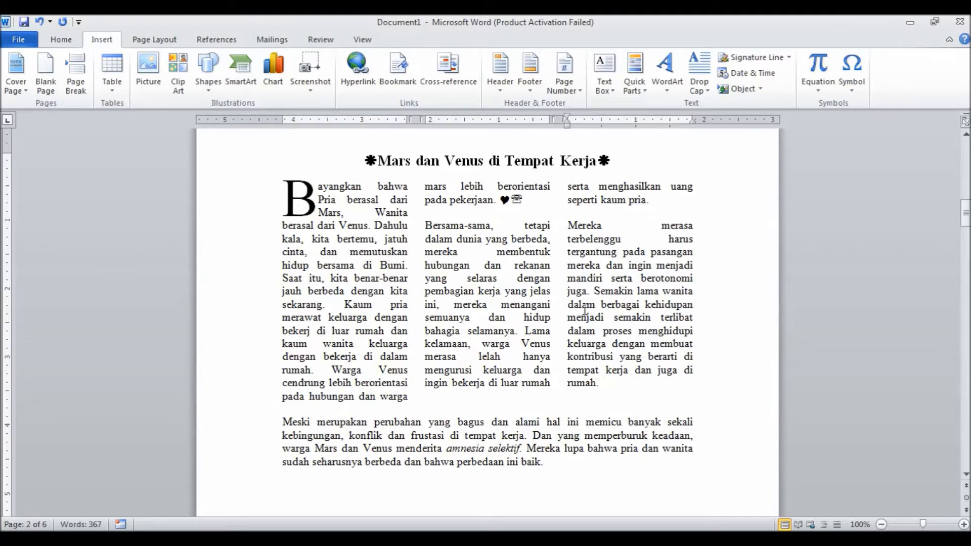
- Check the exercise document "latihan soal word COACH-2" beyond the Mars dan Venus sample and create a new blank document
{"action": "left_click", "coordinate": [704, 537]}
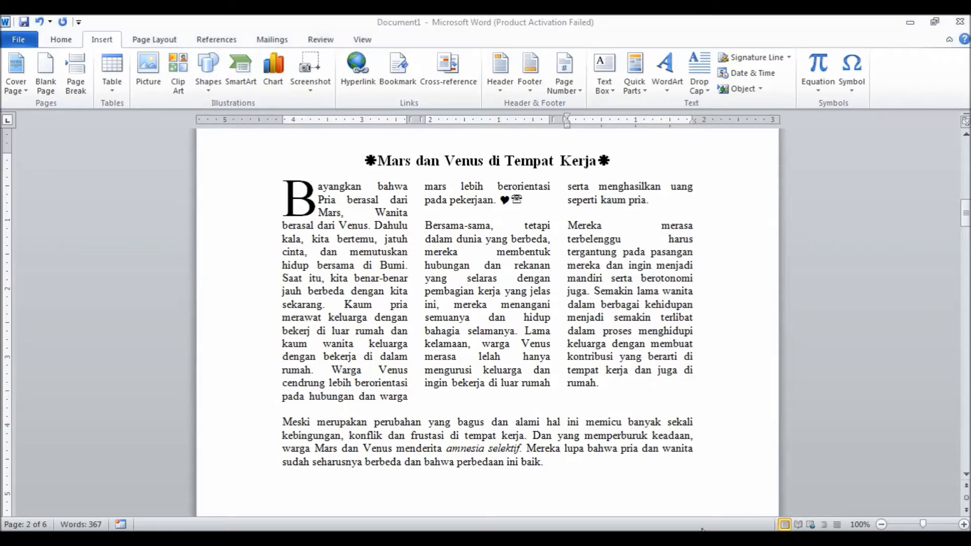
{"action": "left_click", "coordinate": [702, 493]}
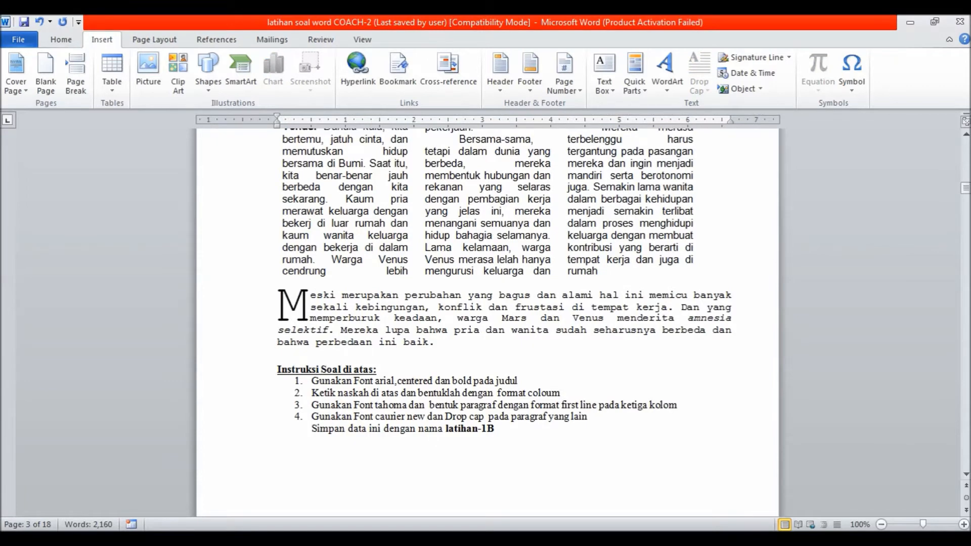
{"action": "left_click", "coordinate": [819, 477]}
{"action": "left_click_drag", "start_coordinate": [968, 212], "coordinate": [969, 217]}
{"action": "key", "text": "ctrl+n"}
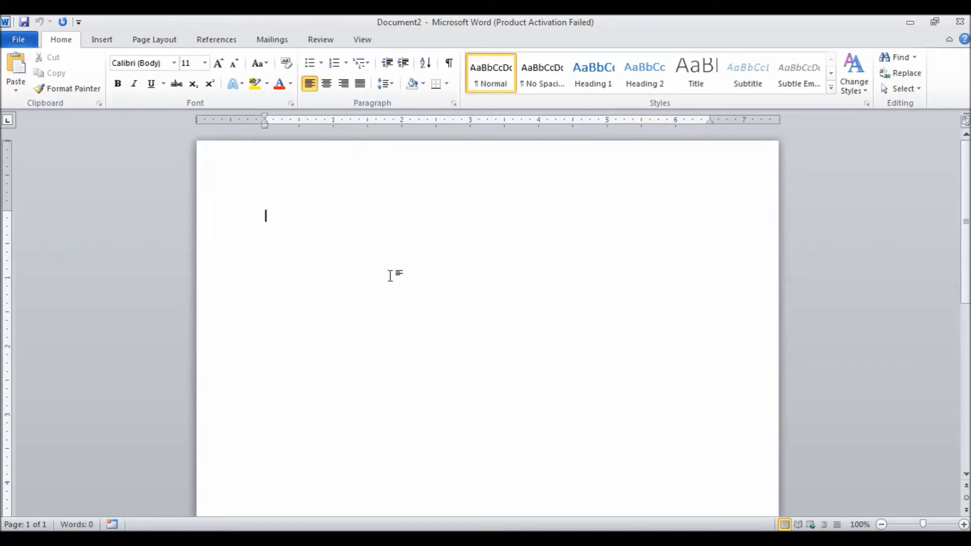
- Enter two sample lines, "Jsajsdb : ndsn" and "Sndkdbn : ndf", in the blank document
{"action": "type", "text": "jsajsdb"}
{"action": "type", "text": ":"}
{"action": "type", "text": " ndsn"}
{"action": "type", "text": "sndkdbn"}
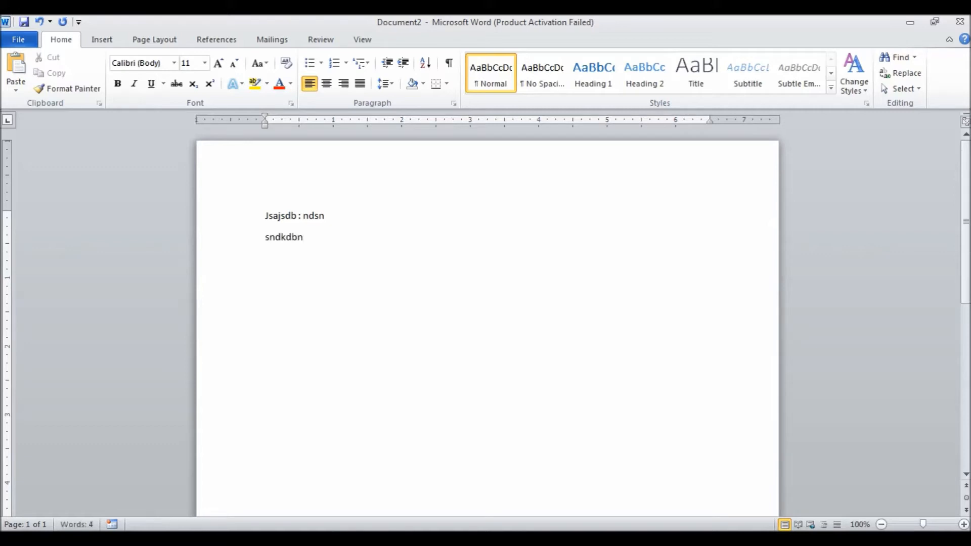
{"action": "type", "text": " : ndf"}
- Align the colons of the two sample lines by adding spaces before them
{"action": "key", "text": "Up"}
{"action": "key", "text": "Left"}
{"action": "key", "text": "Left"}
{"action": "key", "text": "Left"}
{"action": "key", "text": "Left"}
{"action": "key", "text": "Left"}
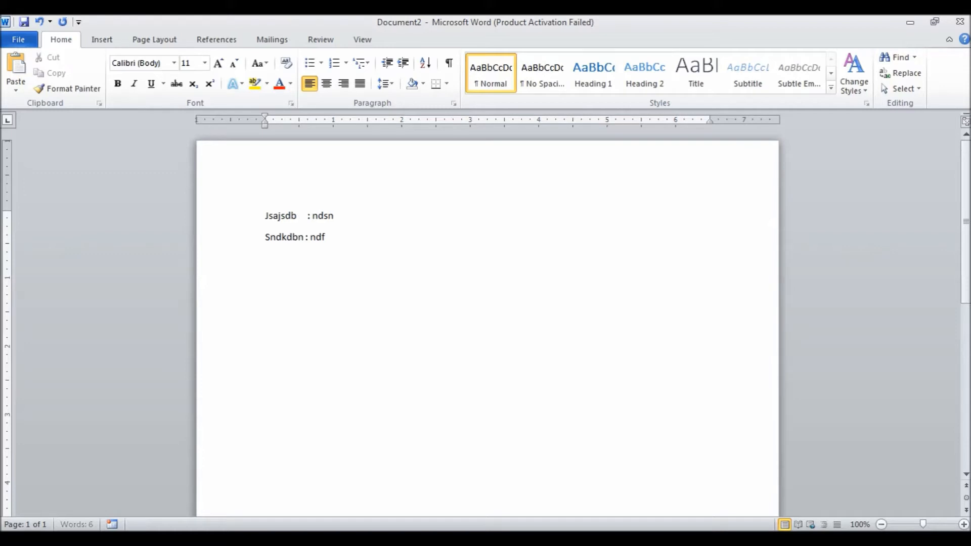
{"action": "key", "text": "Down"}
{"action": "key", "text": "Left"}
{"action": "key", "text": "Right"}
{"action": "key", "text": "Up"}
{"action": "key", "text": "Down"}
{"action": "key", "text": "Right"}
{"action": "key", "text": "Right"}
{"action": "key", "text": "Right"}
- Add a third sample line "Sadgaahsd :" and space out the two lines above so all colons line up
{"action": "key", "text": "Return"}
{"action": "type", "text": "sadgaahsd"}
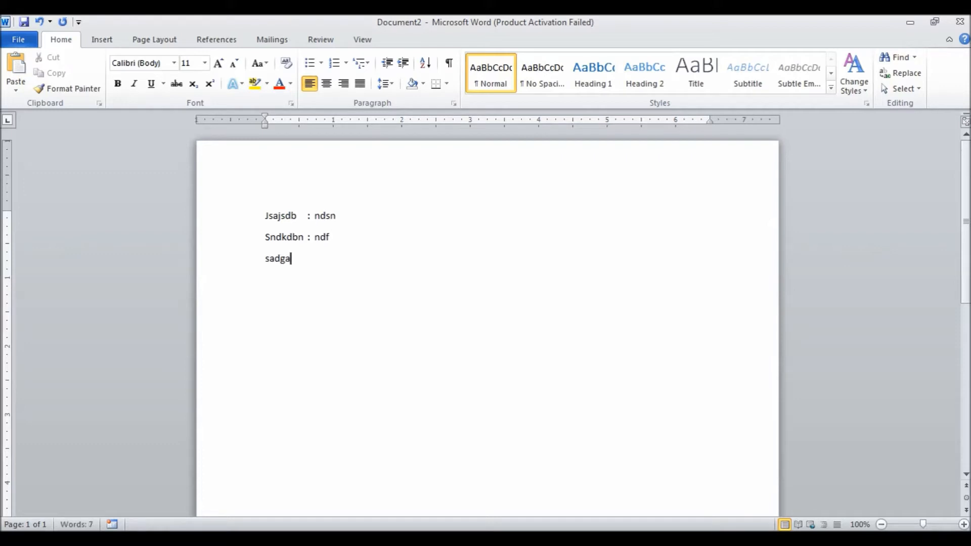
{"action": "key", "text": "Up"}
{"action": "key", "text": "Left"}
{"action": "key", "text": "Up"}
{"action": "key", "text": "Left"}
{"action": "key", "text": "Left"}
{"action": "key", "text": "Down"}
{"action": "key", "text": "Down"}
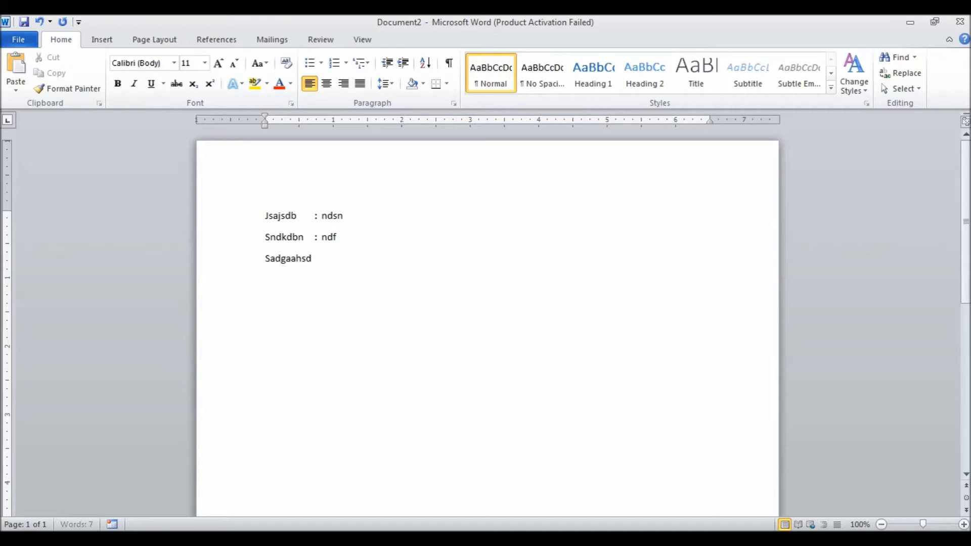
{"action": "type", "text": ":"}
- Delete all three sample lines
{"action": "left_click_drag", "start_coordinate": [266, 215], "coordinate": [364, 256]}
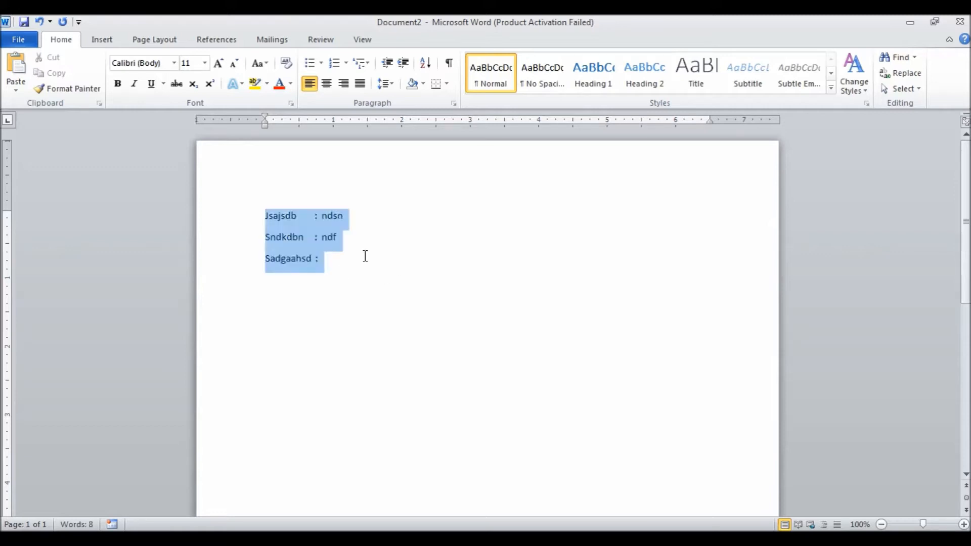
{"action": "key", "text": "Delete"}
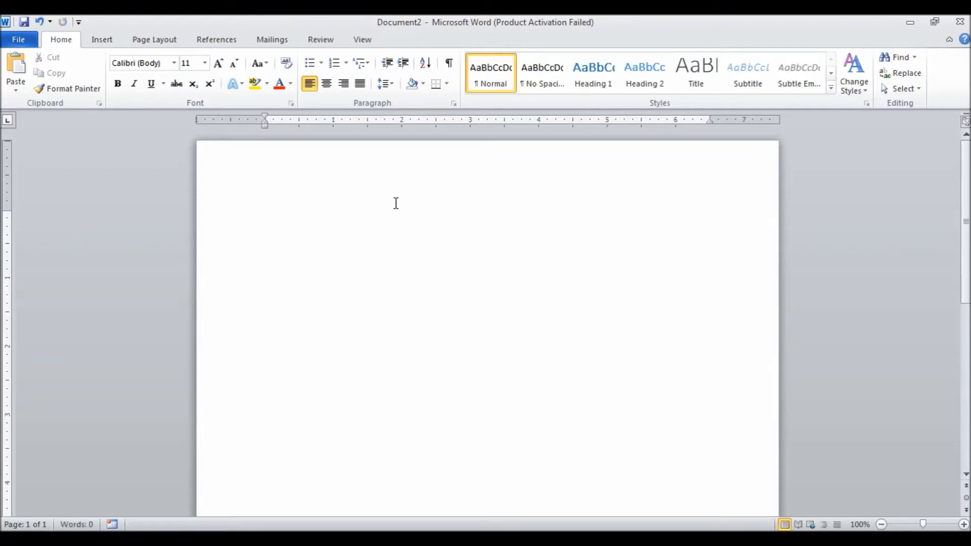
- Enter the label "Nama" on the first line and set its font size to 14
{"action": "type", "text": "Nama"}
{"action": "left_click_drag", "start_coordinate": [265, 216], "coordinate": [292, 211]}
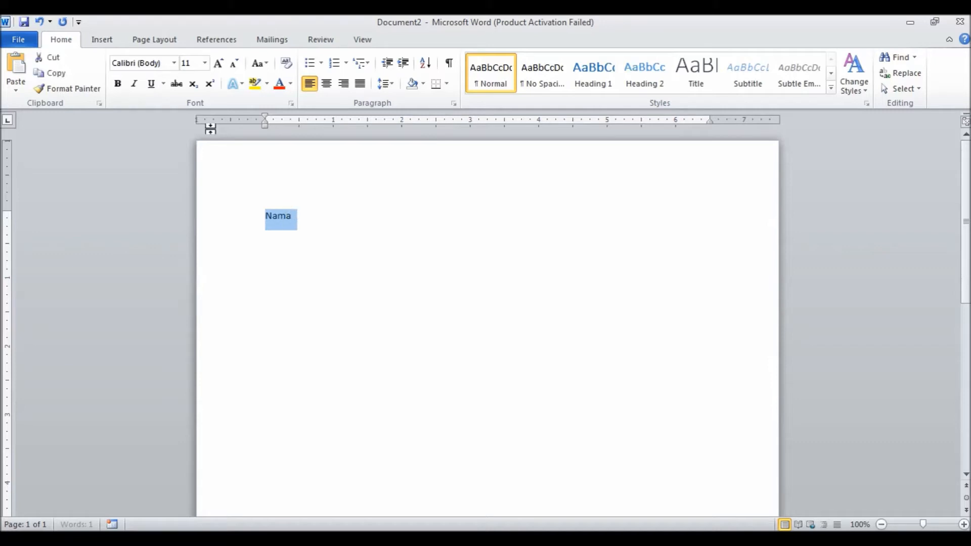
{"action": "left_click", "coordinate": [204, 63]}
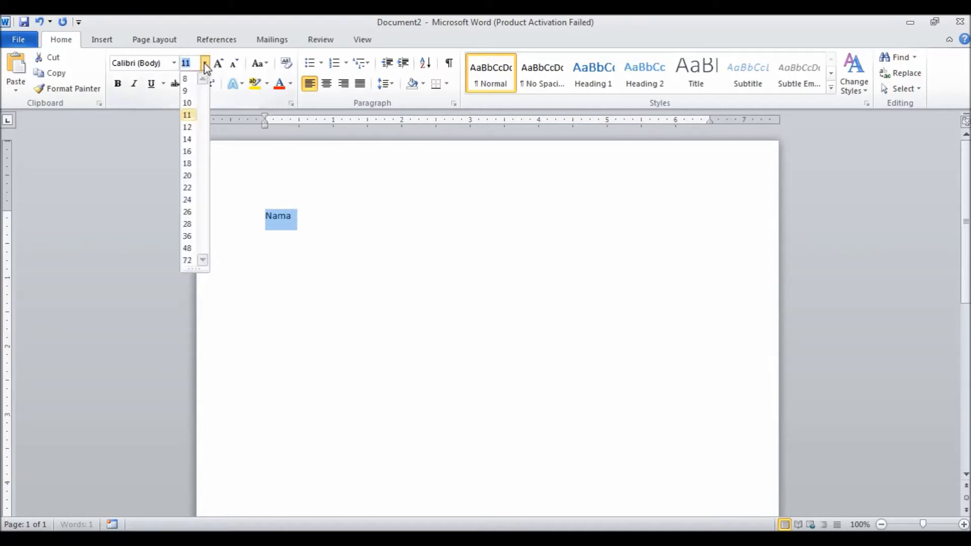
{"action": "left_click", "coordinate": [189, 144]}
{"action": "left_click", "coordinate": [304, 216]}
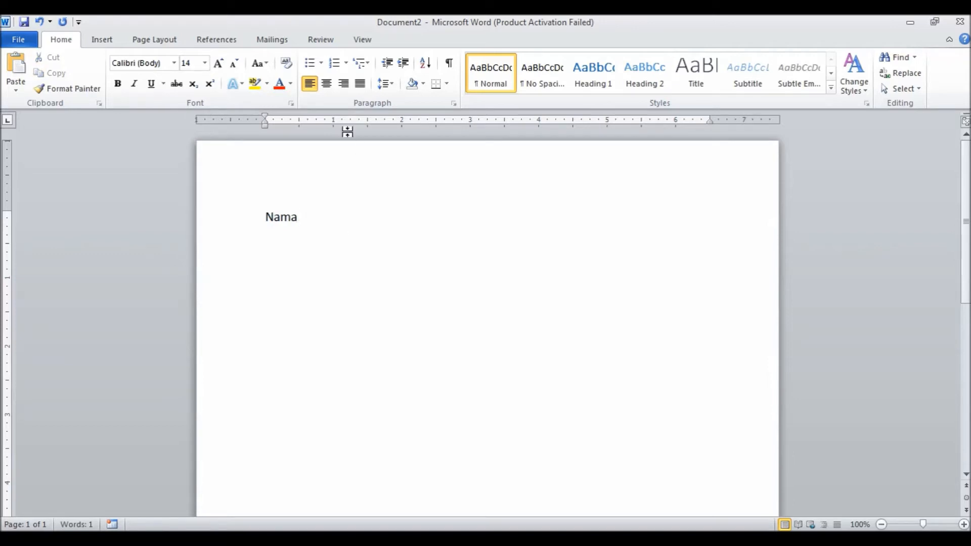
- Set a left tab stop at about 1.25 inches on the "Nama" line and place a colon at it
{"action": "left_click", "coordinate": [352, 123]}
{"action": "key", "text": "Tab"}
{"action": "type", "text": ":"}
- Add the label "Tempat/Tgl. Lahir" on a new line, with its colon at a new left tab stop at about 1.65 inches
{"action": "key", "text": "Return"}
{"action": "type", "text": "Tempat/T"}
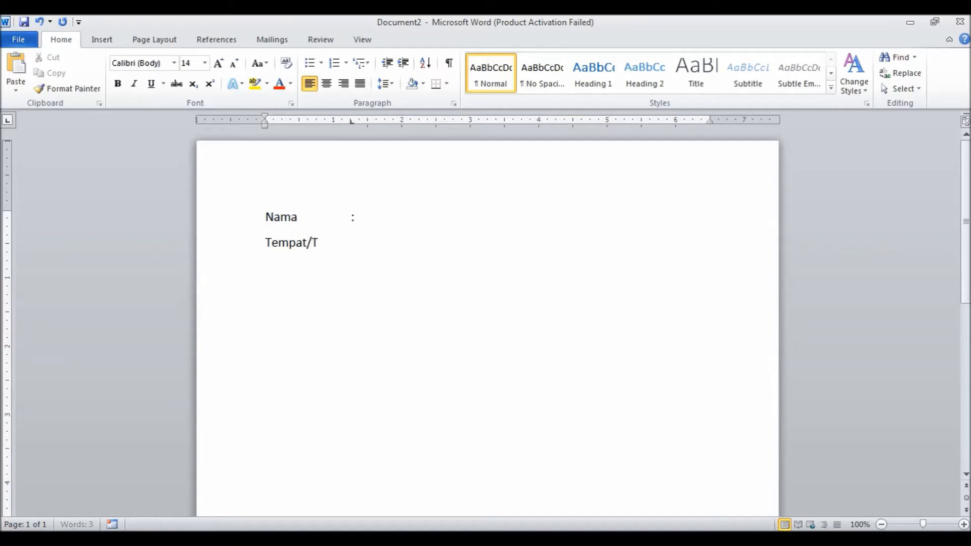
{"action": "type", "text": "gl. Lahir"}
{"action": "left_click", "coordinate": [377, 122]}
{"action": "key", "text": "Tab"}
{"action": "type", "text": ":"}
- Add the label "Alamat" on a third line and place its colon at the second tab stop
{"action": "key", "text": "Return"}
{"action": "type", "text": "Alamat"}
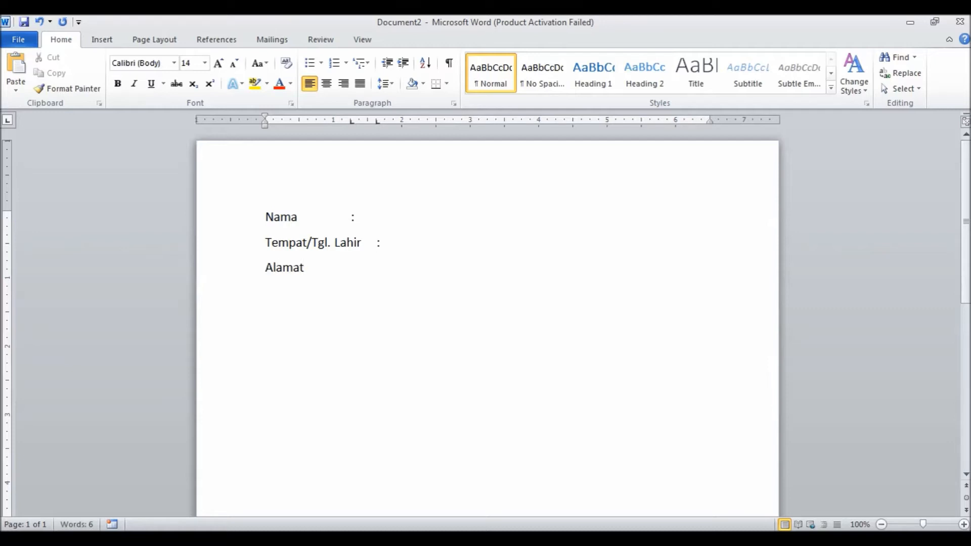
{"action": "key", "text": "Tab"}
{"action": "key", "text": "Tab"}
{"action": "type", "text": ":"}
- Align the "Nama" colon with the other two, and shift the common tab stop of all three lines to about 1.5 inches
{"action": "left_click", "coordinate": [351, 217]}
{"action": "left_click_drag", "start_coordinate": [351, 123], "coordinate": [377, 126]}
{"action": "left_click_drag", "start_coordinate": [265, 216], "coordinate": [316, 269]}
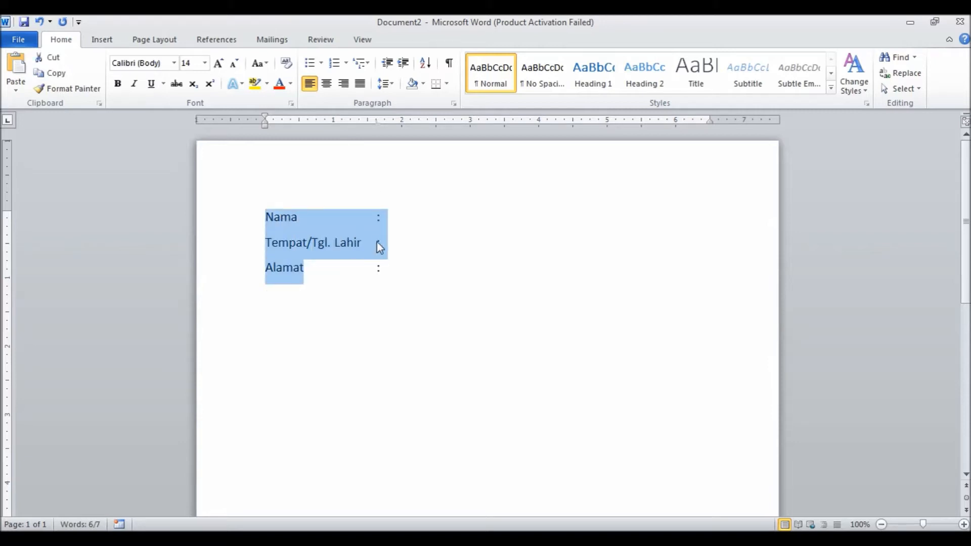
{"action": "left_click_drag", "start_coordinate": [377, 123], "coordinate": [369, 125]}
- Fill in sample text after the colons: "jgsjsagd" for Nama, "jbsjb" for Tempat/Tgl. Lahir and "gsdjg" for Alamat
{"action": "left_click", "coordinate": [394, 225]}
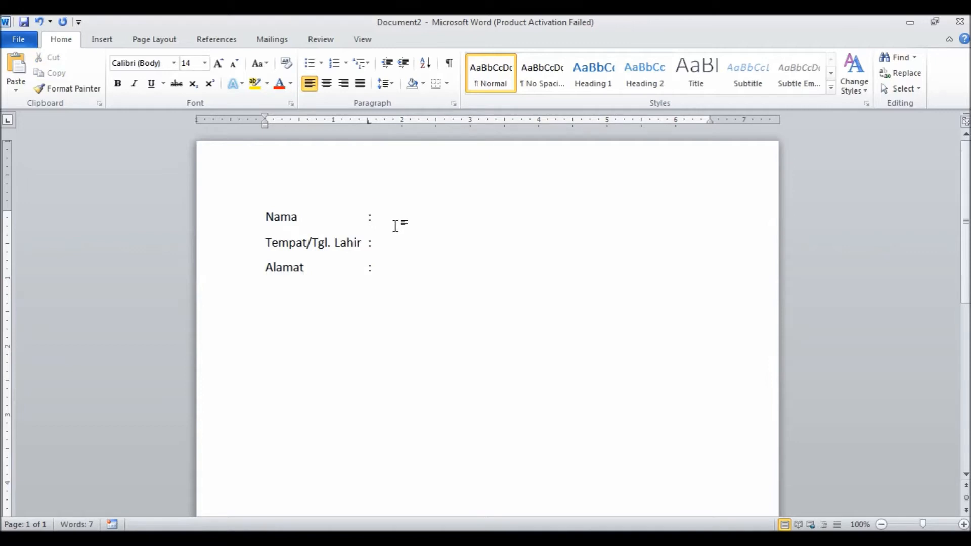
{"action": "type", "text": "jgsjsagd"}
{"action": "type", "text": " jbsjb"}
{"action": "key", "text": "Down"}
{"action": "type", "text": "gsdjg"}
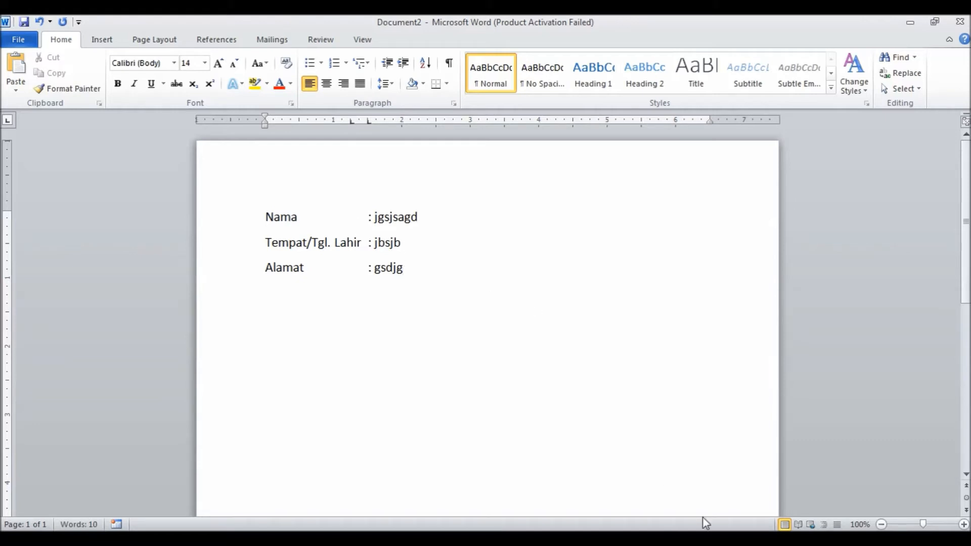
- Check the table of contents sample in the exercise document, and add the line "Daftar Isi" below the form labels in Document2
{"action": "key", "text": "alt+Tab"}
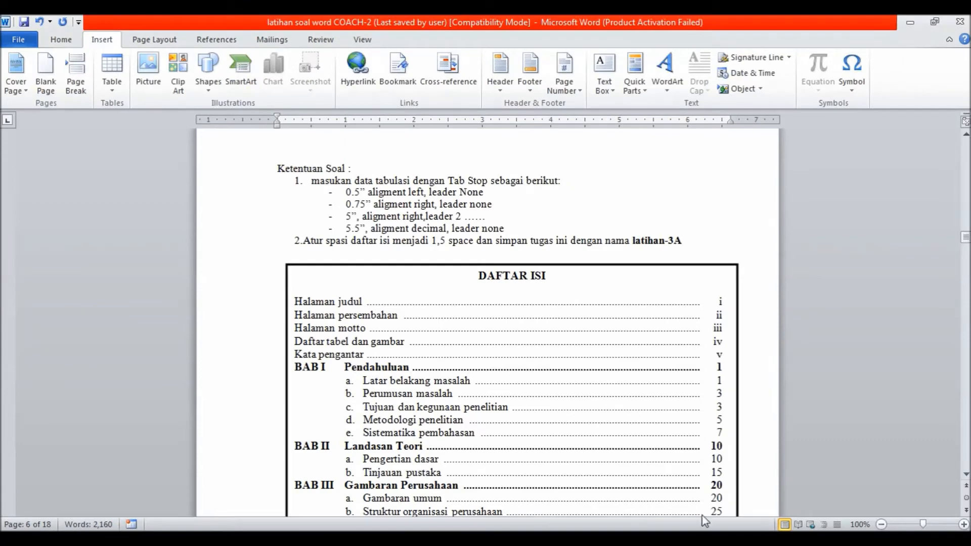
{"action": "key", "text": "alt+Tab"}
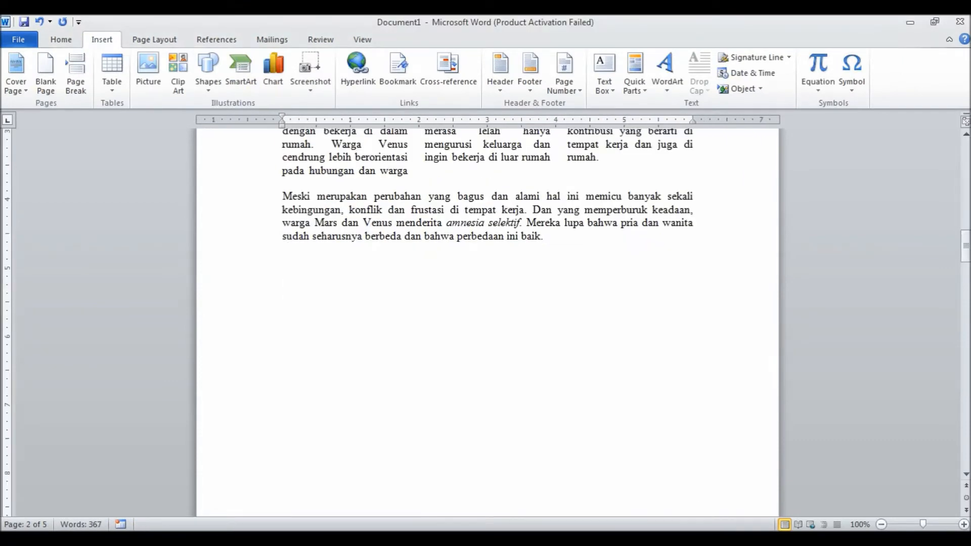
{"action": "key", "text": "alt+Tab"}
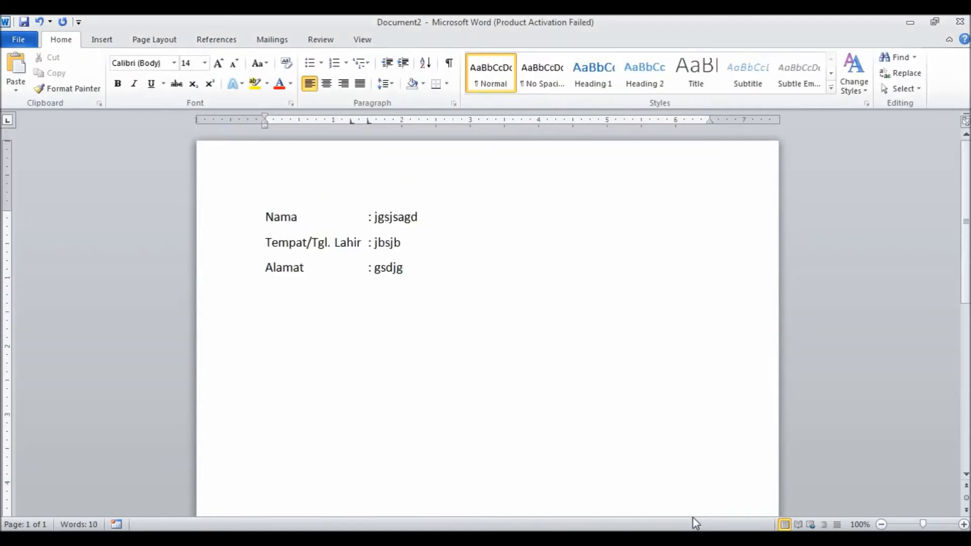
{"action": "key", "text": "Return"}
{"action": "type", "text": "Daftar Isi"}
- Format "Daftar Isi" as a centred, bold heading in 16-point type
{"action": "left_click_drag", "start_coordinate": [265, 318], "coordinate": [318, 317]}
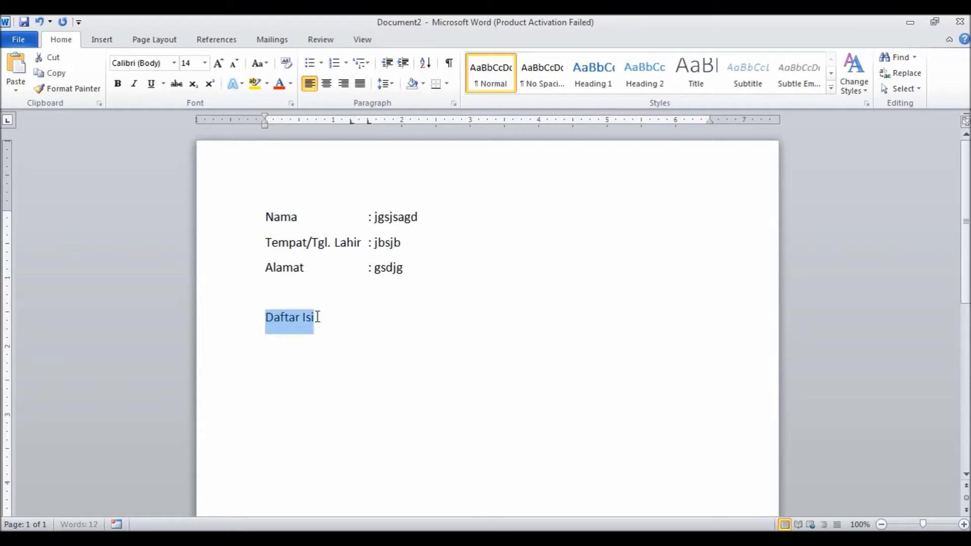
{"action": "left_click", "coordinate": [326, 84]}
{"action": "left_click", "coordinate": [117, 84]}
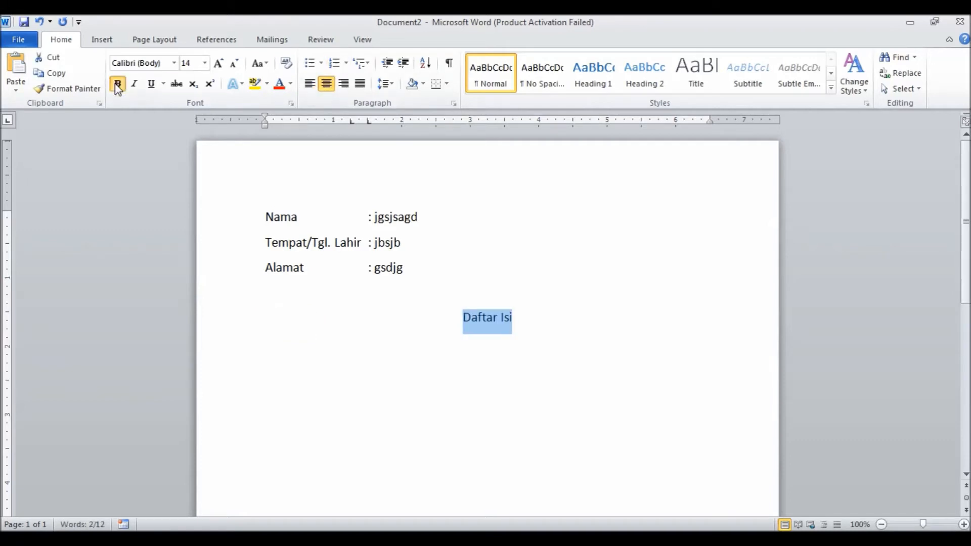
{"action": "left_click", "coordinate": [205, 64]}
{"action": "left_click", "coordinate": [188, 151]}
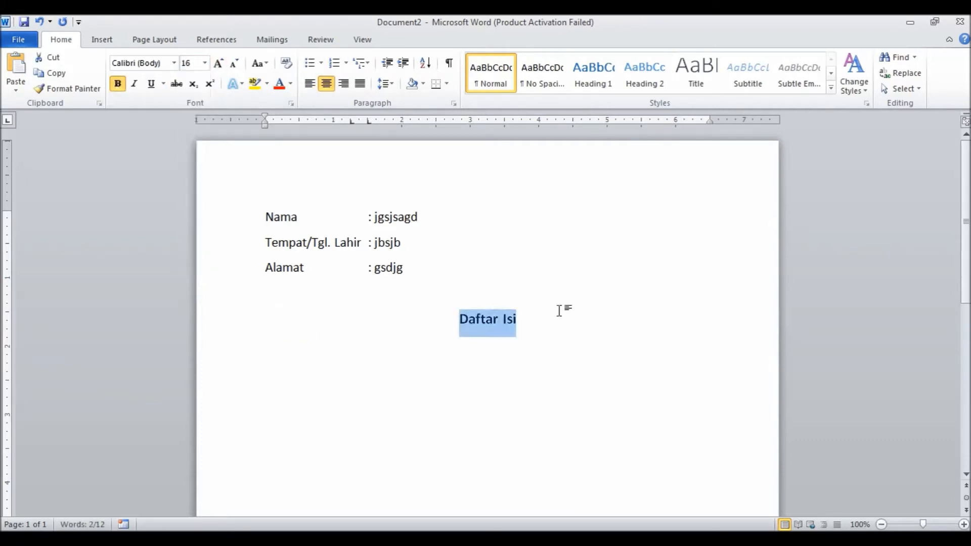
- Start a new line under the heading with the No Spacing style and justified alignment
{"action": "left_click", "coordinate": [517, 319]}
{"action": "key", "text": "Return"}
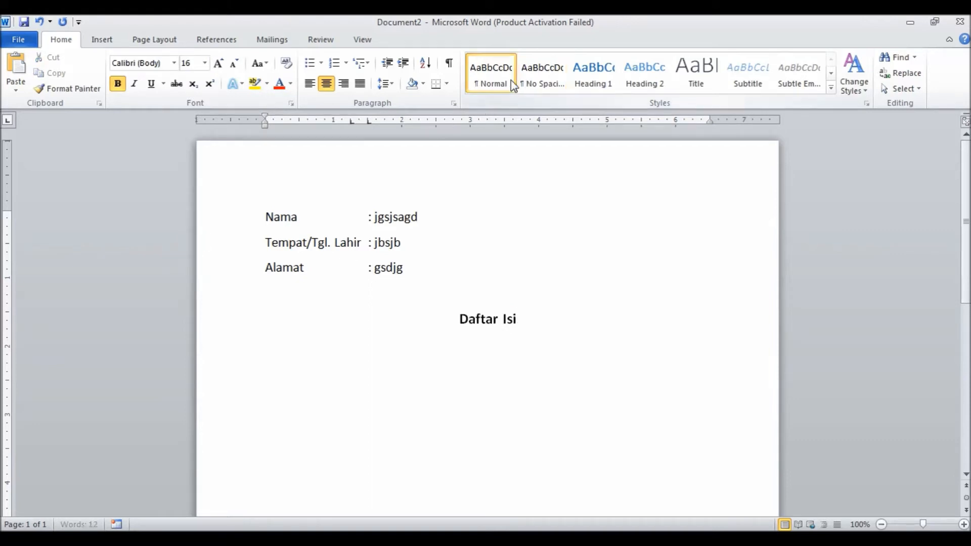
{"action": "left_click", "coordinate": [536, 79]}
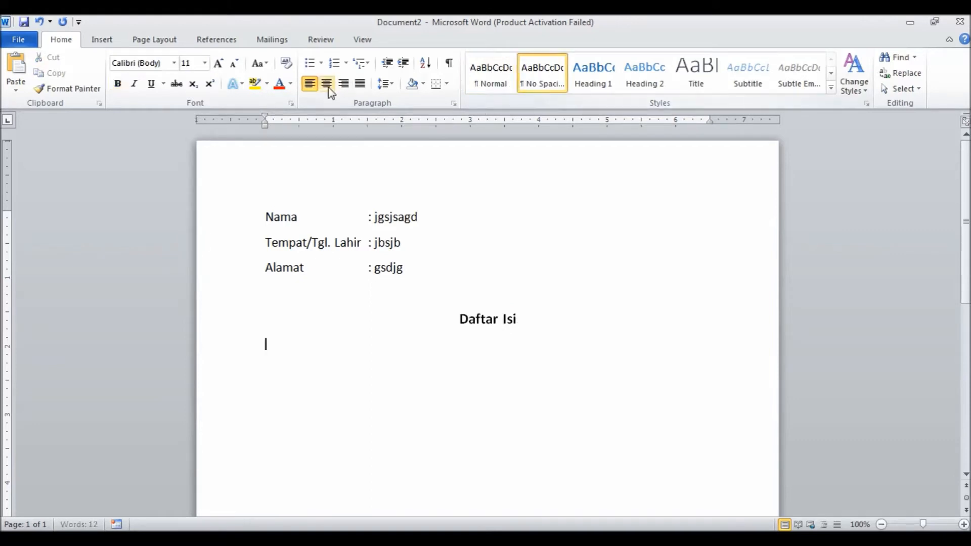
{"action": "left_click", "coordinate": [363, 86]}
- Consult the sample table of contents in the exercise document and enter "Halaman Judul" as the first entry in Document2
{"action": "left_click", "coordinate": [680, 538]}
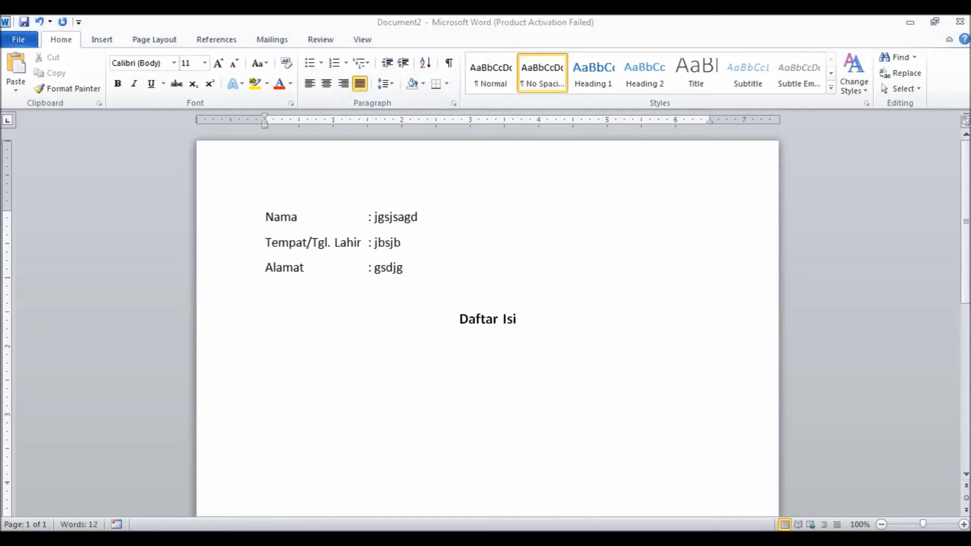
{"action": "left_click", "coordinate": [681, 500]}
{"action": "left_click", "coordinate": [697, 538]}
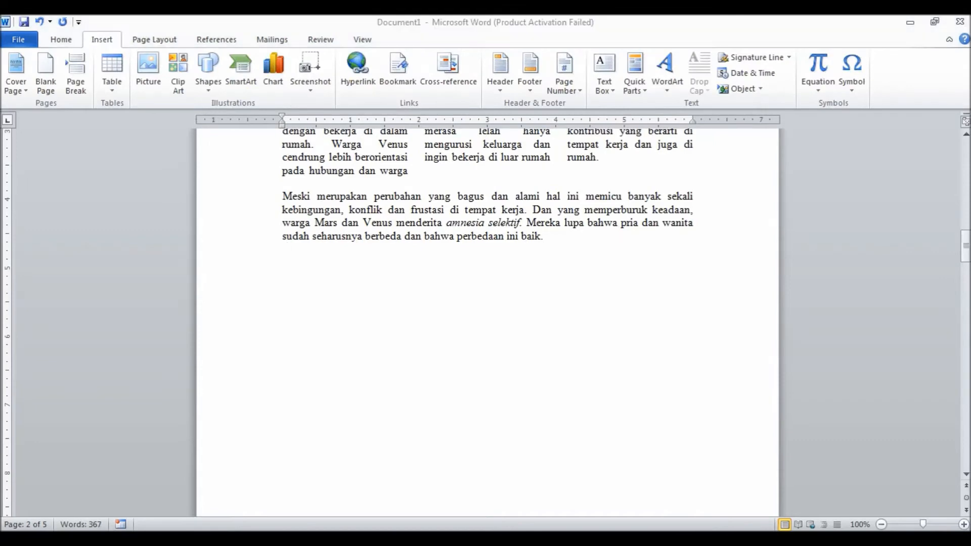
{"action": "left_click", "coordinate": [699, 480]}
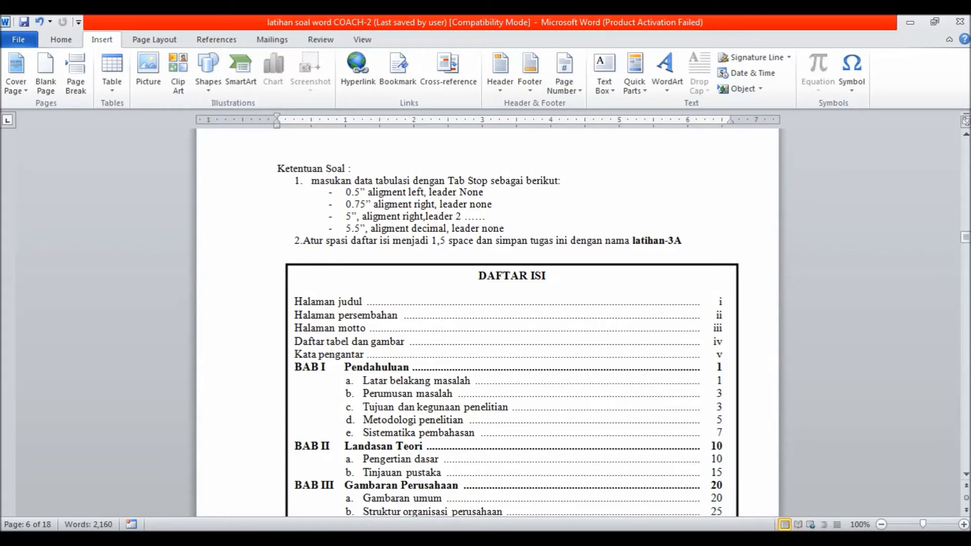
{"action": "left_click", "coordinate": [708, 513]}
{"action": "type", "text": "Halaman "}
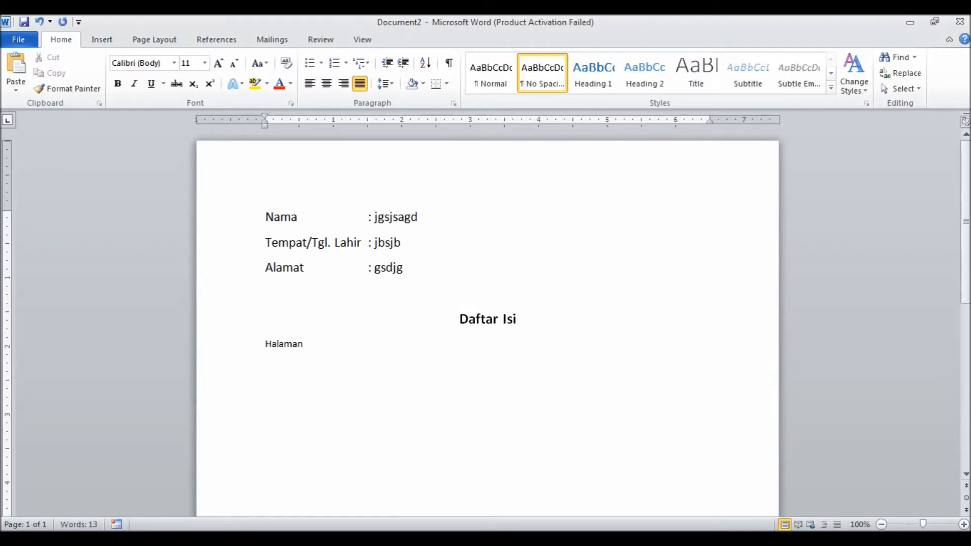
{"action": "type", "text": "Judul"}
- Give the "Halaman Judul" line a right-aligned tab stop with dotted leader 2, positioned at 6.5 inches
{"action": "double_click", "coordinate": [638, 121]}
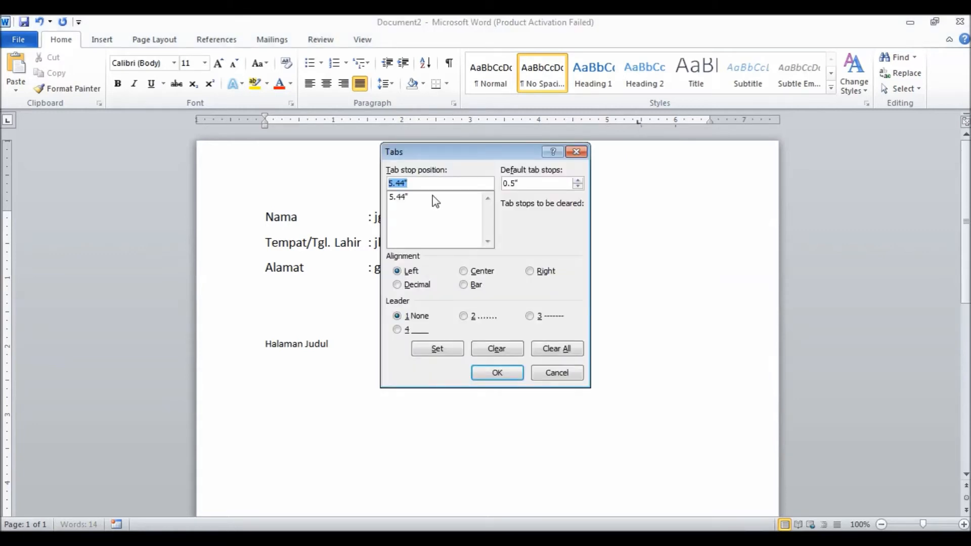
{"action": "left_click", "coordinate": [530, 273]}
{"action": "left_click", "coordinate": [464, 317]}
{"action": "left_click", "coordinate": [497, 373]}
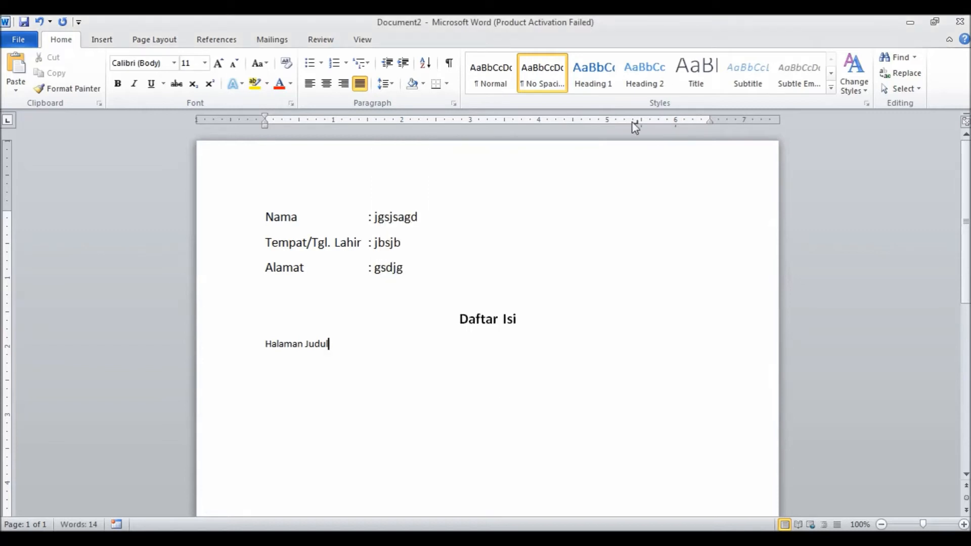
{"action": "left_click_drag", "start_coordinate": [637, 123], "coordinate": [711, 126]}
- Fill the "Halaman Judul" line with the dotted leader, end it with page number "i" and start a new line
{"action": "key", "text": "Tab"}
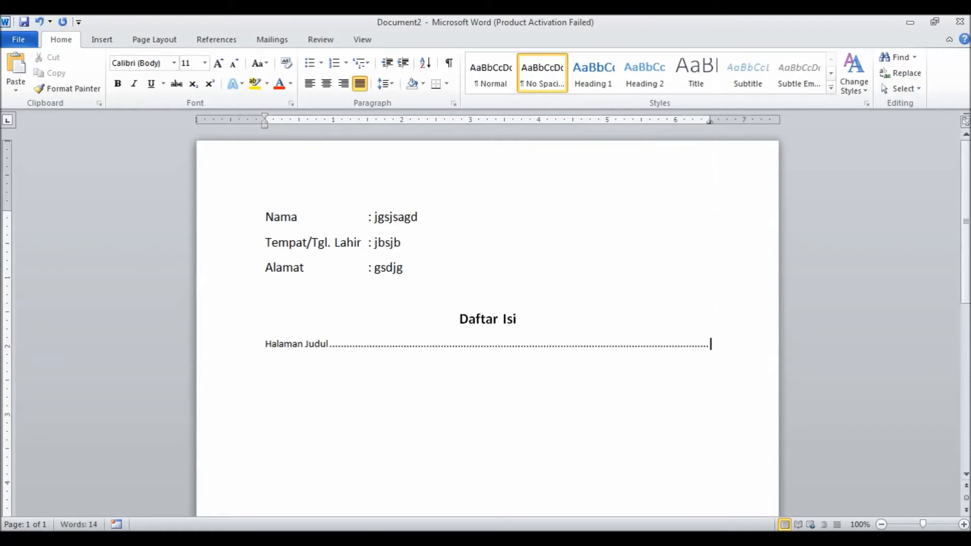
{"action": "type", "text": "i"}
{"action": "key", "text": "Return"}
- Check the next entry in the exercise and add "Halaman Persembahan" with a dotted leader and page number "ii"
{"action": "left_click", "coordinate": [720, 476]}
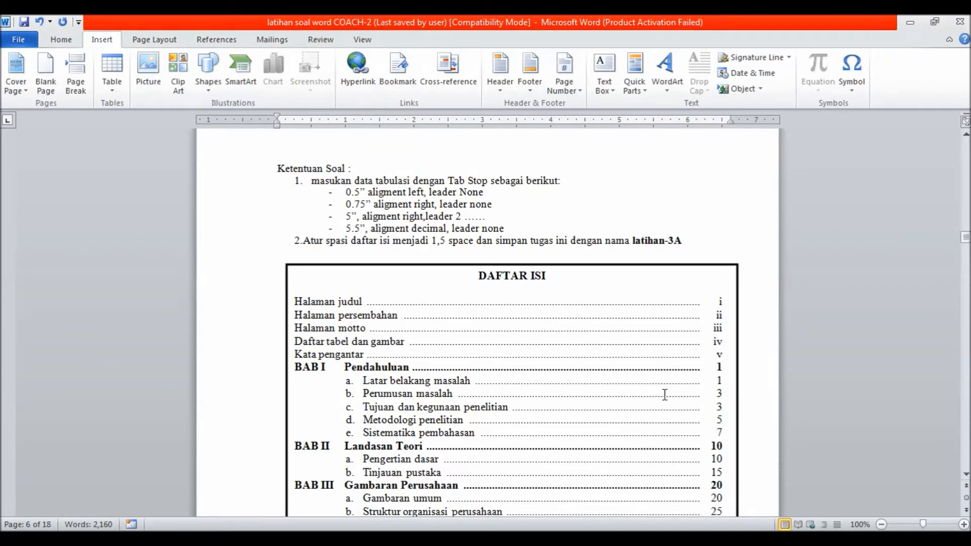
{"action": "left_click", "coordinate": [697, 511]}
{"action": "type", "text": "H"}
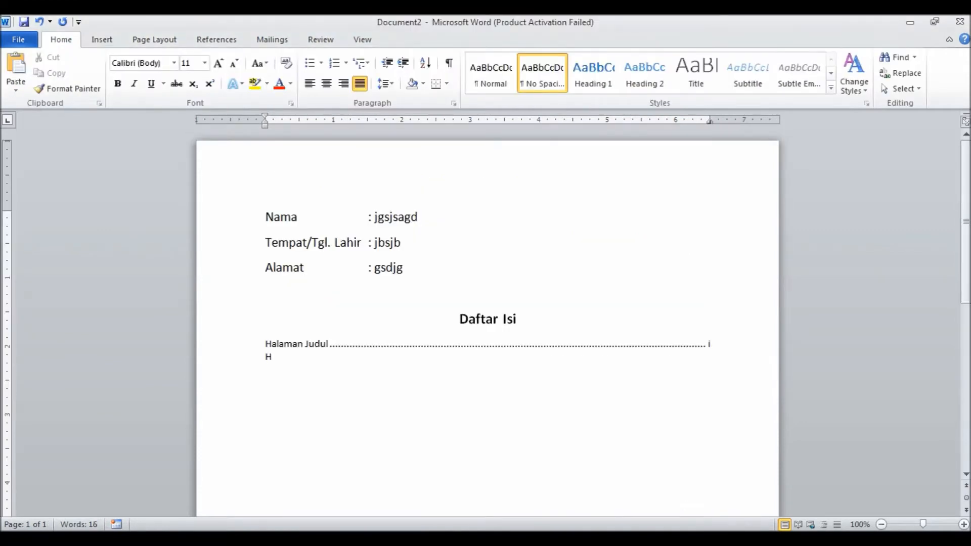
{"action": "type", "text": "alaman Persembahan"}
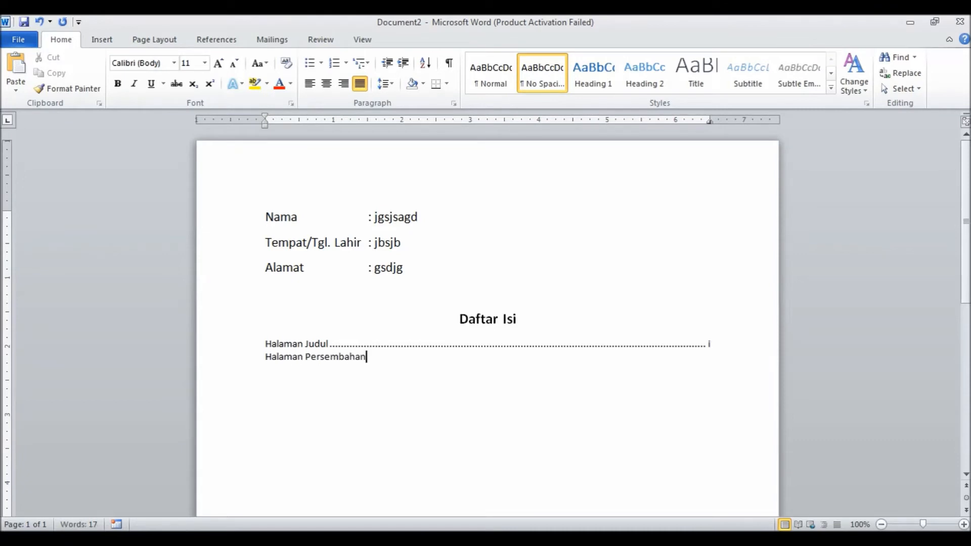
{"action": "key", "text": "Tab"}
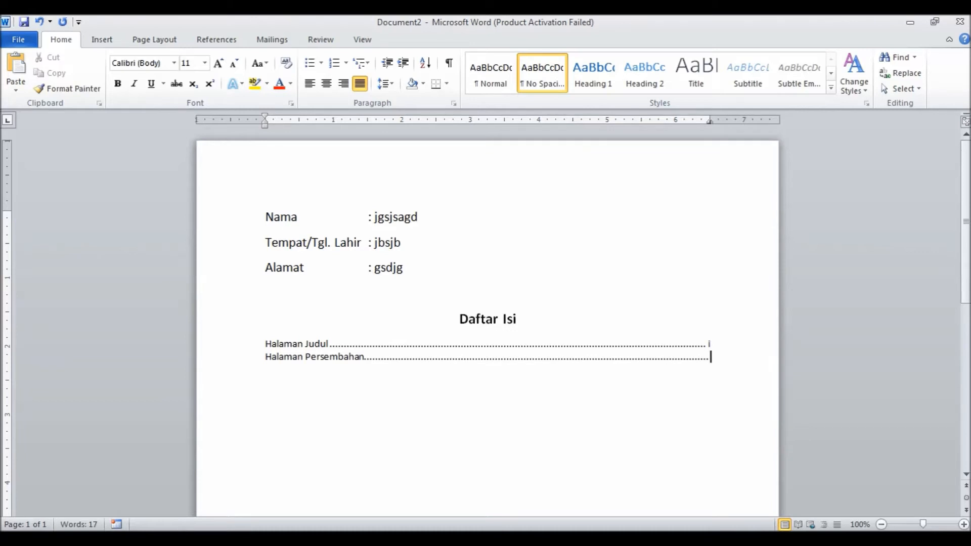
{"action": "type", "text": "ii"}
- Add the chapter line "BAB 1 Pendahuluan" as the third entry, consulting the exercise document for its title
{"action": "key", "text": "alt+Tab"}
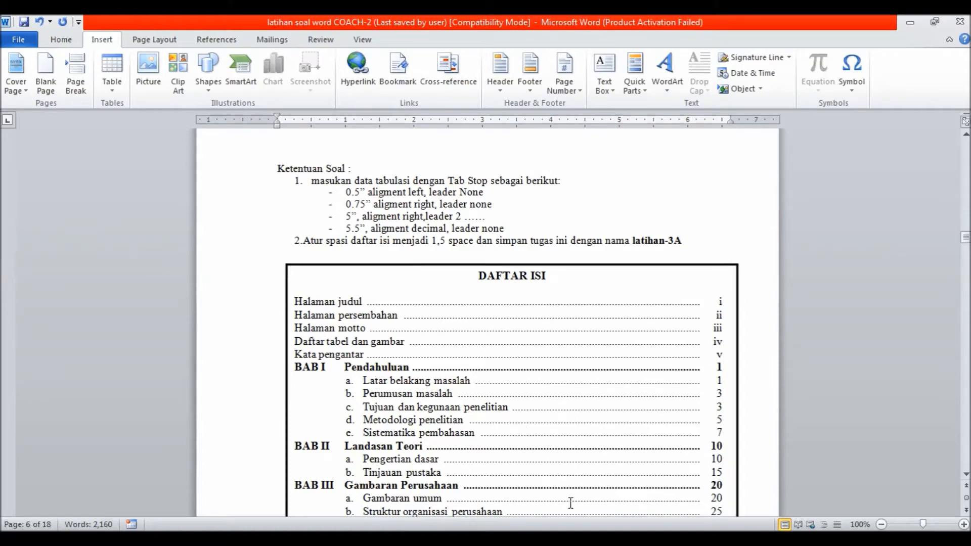
{"action": "key", "text": "alt+Tab"}
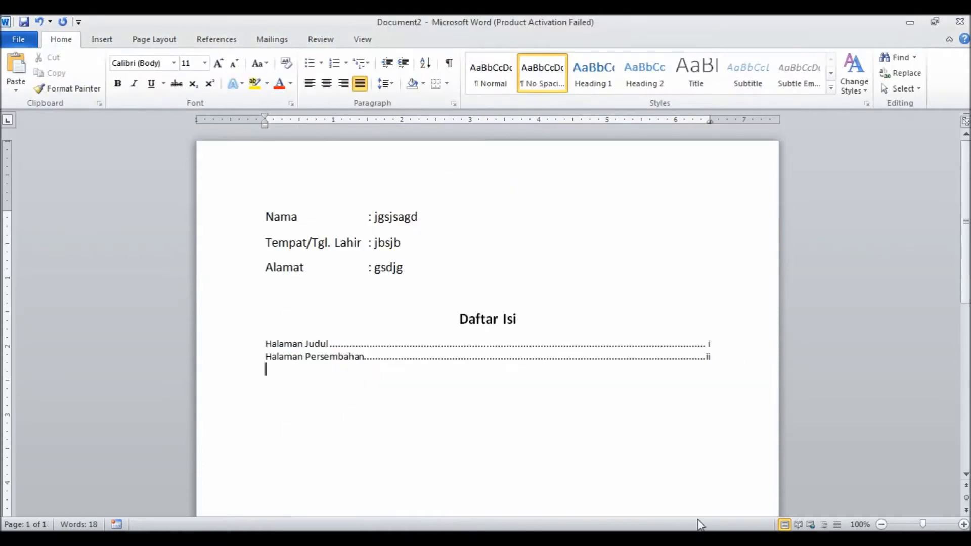
{"action": "type", "text": "BAB 1"}
{"action": "key", "text": "alt+Tab"}
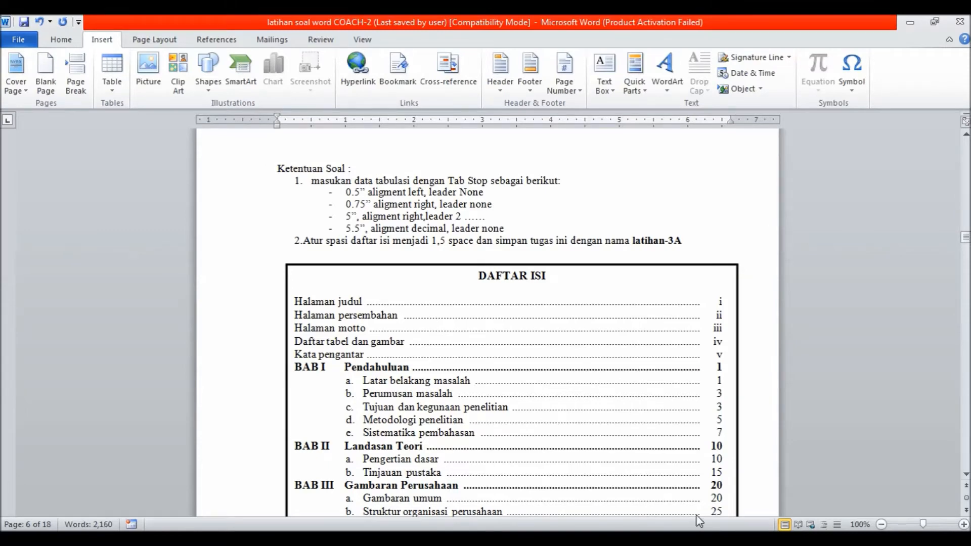
{"action": "key", "text": "alt+Tab"}
{"action": "type", "text": "P"}
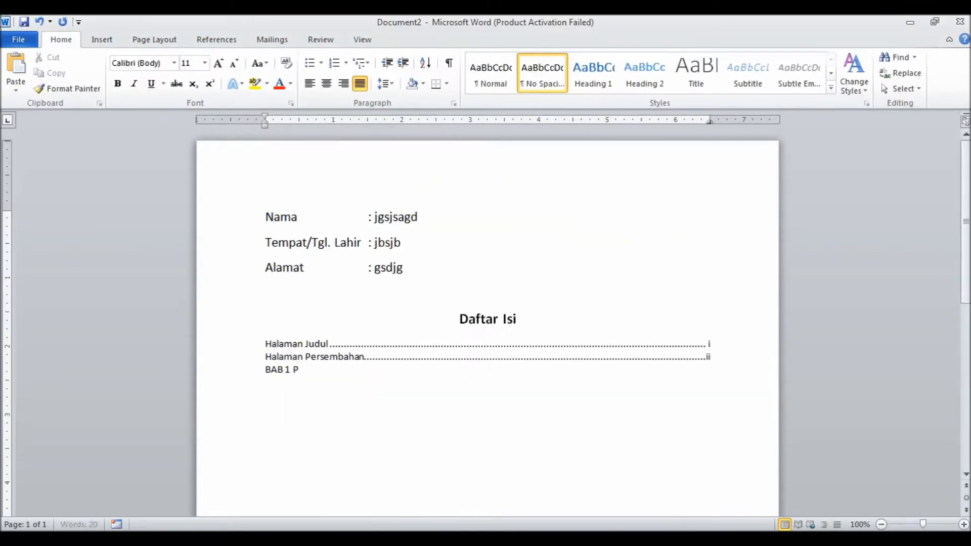
{"action": "type", "text": "endahuluan"}
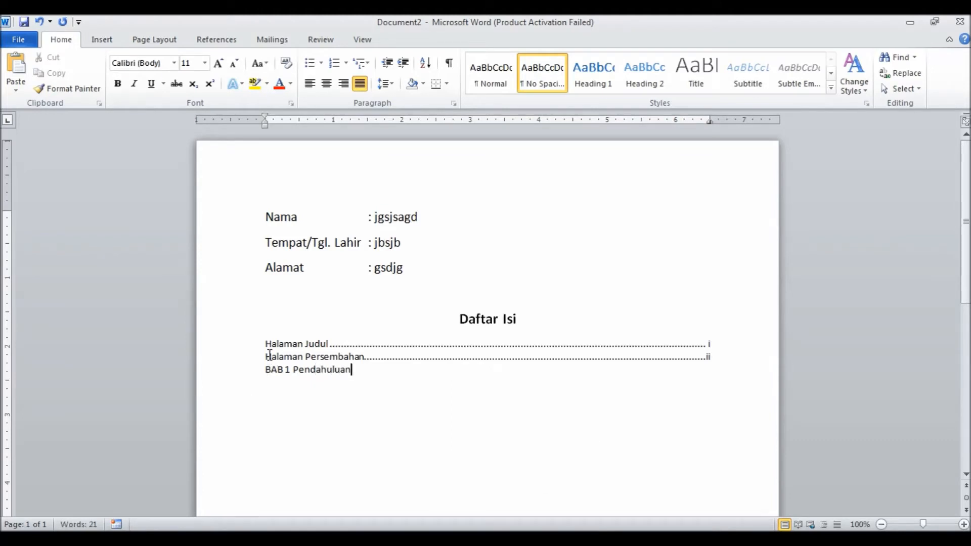
- Set the font size of the three table of contents lines to 12
{"action": "left_click_drag", "start_coordinate": [265, 344], "coordinate": [369, 382]}
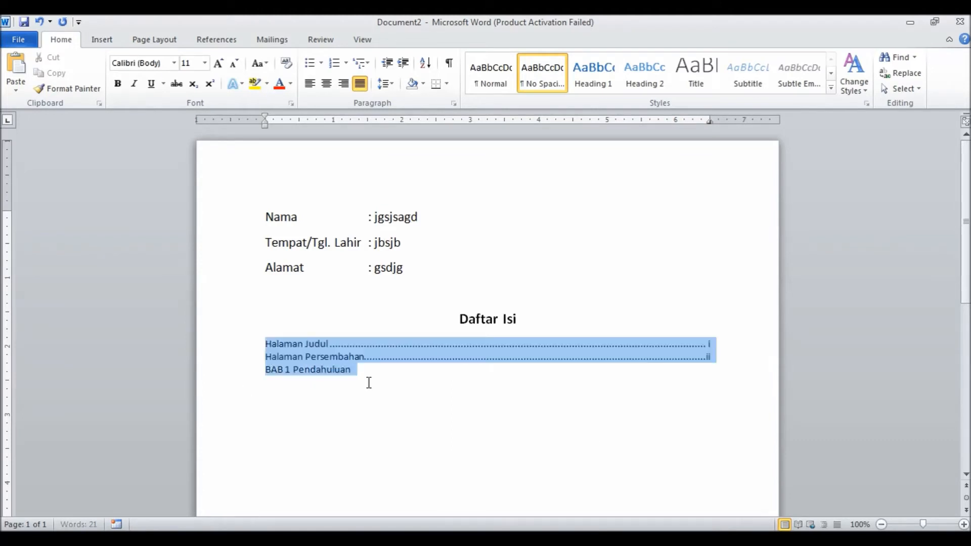
{"action": "left_click", "coordinate": [205, 63]}
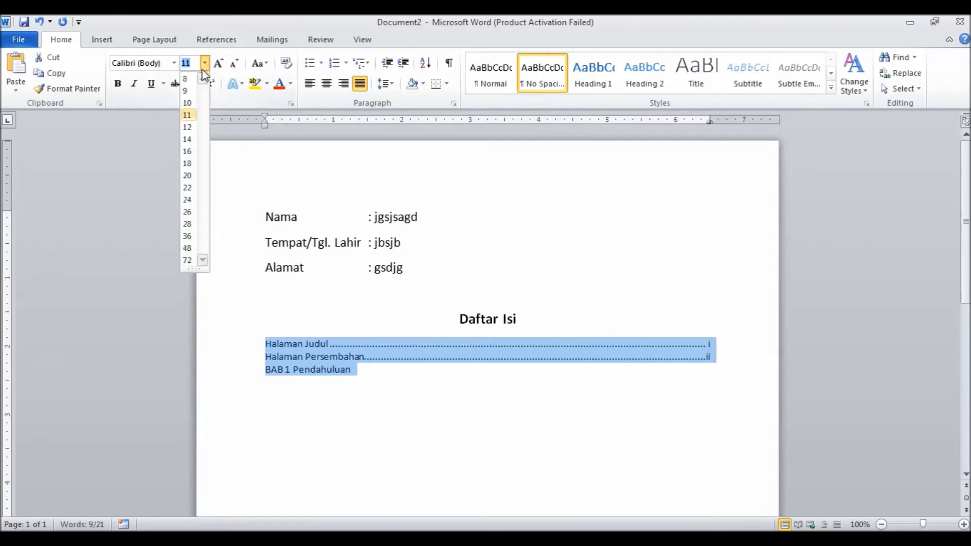
{"action": "left_click", "coordinate": [188, 127]}
- Make the "BAB 1 Pendahuluan" line bold and place the cursor at its end
{"action": "left_click", "coordinate": [297, 372]}
{"action": "triple_click", "coordinate": [326, 375]}
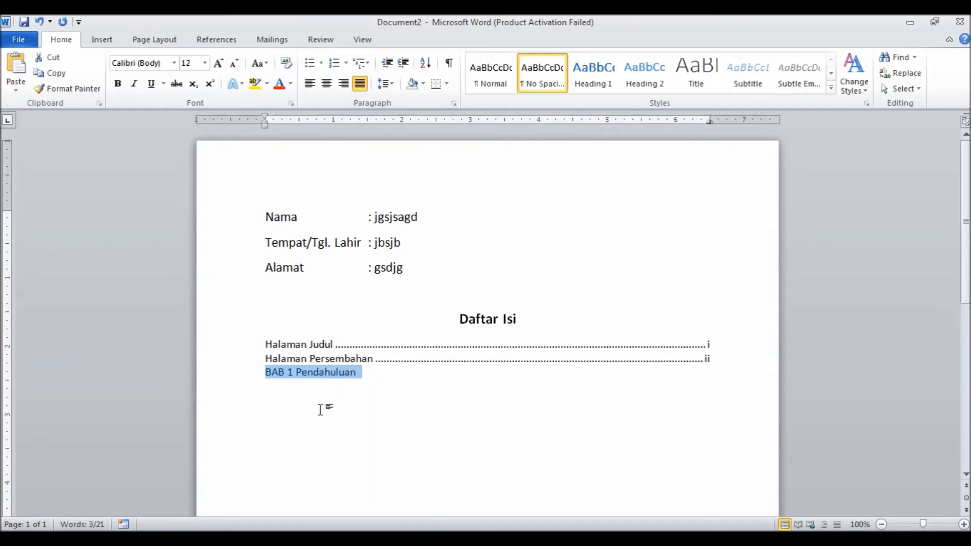
{"action": "left_click", "coordinate": [118, 83]}
{"action": "left_click", "coordinate": [372, 375]}
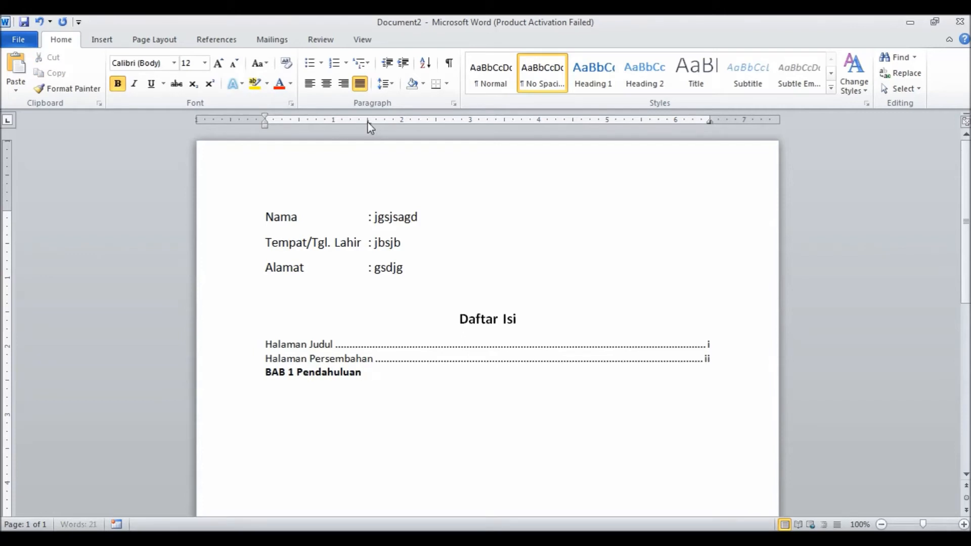
- Try a left tab stop at 1.75 inches on the chapter line, and compare the layout with the exercise document
{"action": "left_click_drag", "start_coordinate": [368, 122], "coordinate": [383, 122]}
{"action": "key", "text": "Tab"}
{"action": "left_click", "coordinate": [689, 531]}
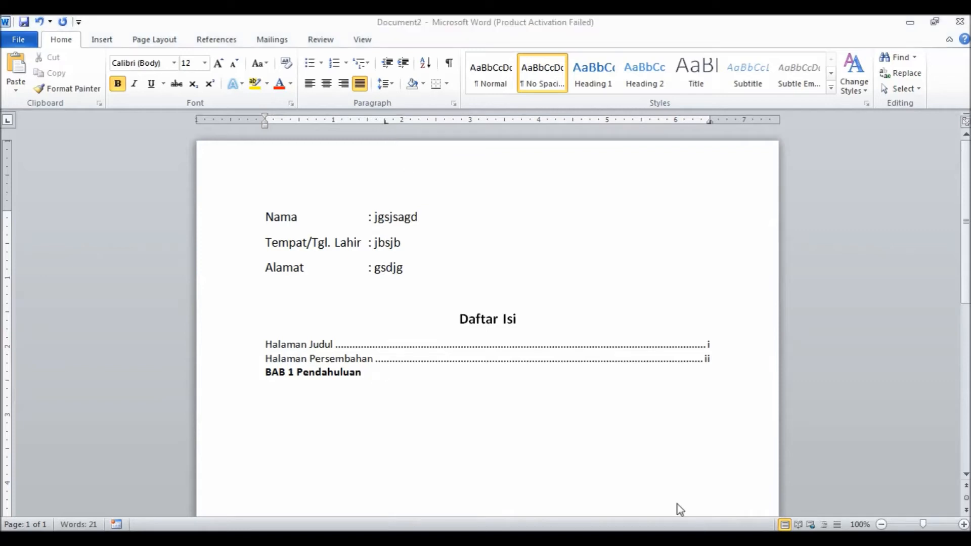
{"action": "left_click", "coordinate": [686, 471]}
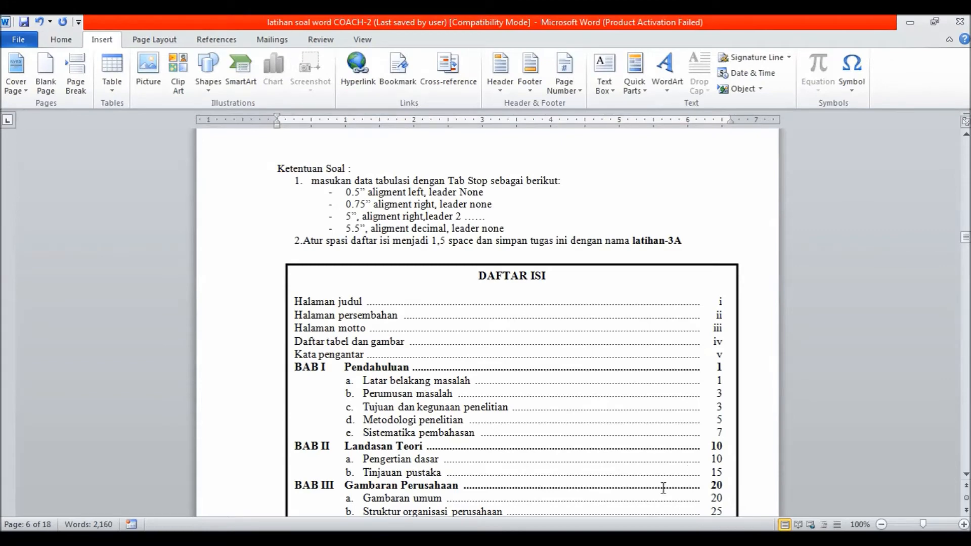
{"action": "left_click", "coordinate": [692, 530]}
- Cut "Pendahuluan" from the chapter line and add a left tab stop at 0.75 inches after "BAB 1"
{"action": "left_click_drag", "start_coordinate": [299, 377], "coordinate": [360, 374]}
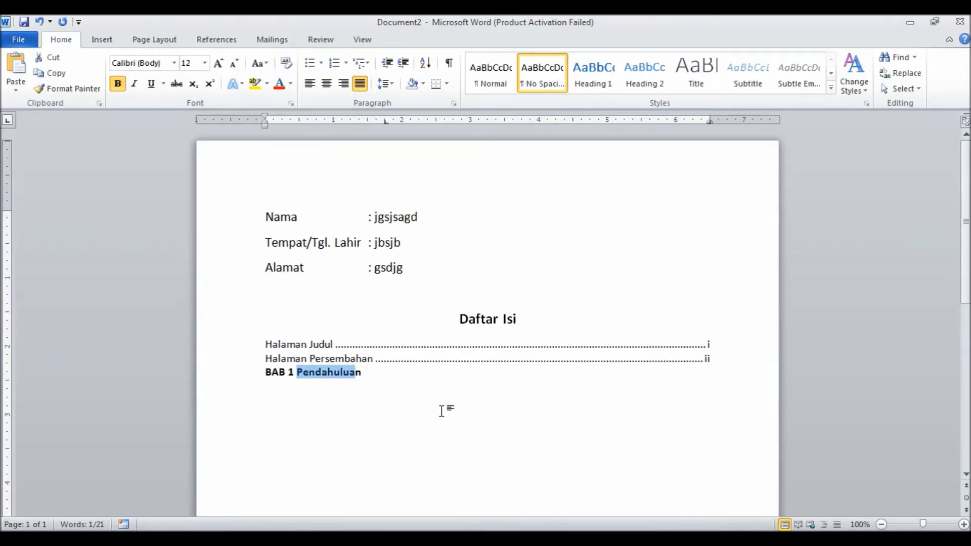
{"action": "key", "text": "shift+Right"}
{"action": "key", "text": "ctrl+c"}
{"action": "left_click", "coordinate": [50, 57]}
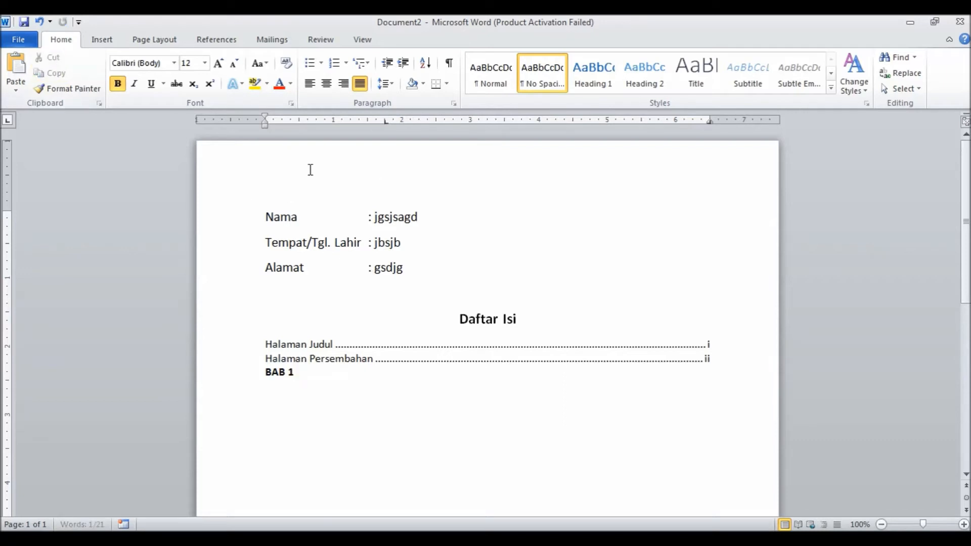
{"action": "left_click_drag", "start_coordinate": [387, 124], "coordinate": [316, 125]}
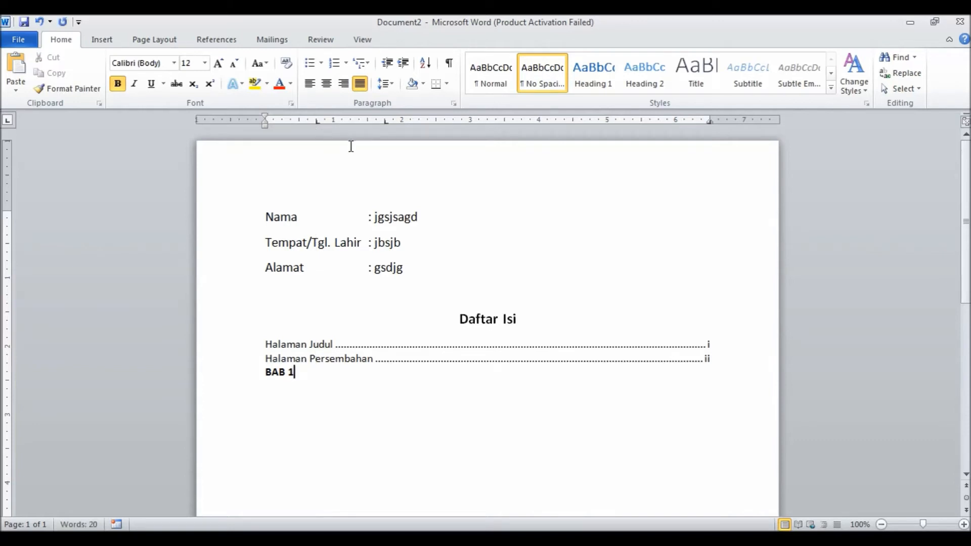
- Clear the 1.75-inch tab stop from the "BAB 1" line
{"action": "double_click", "coordinate": [384, 123]}
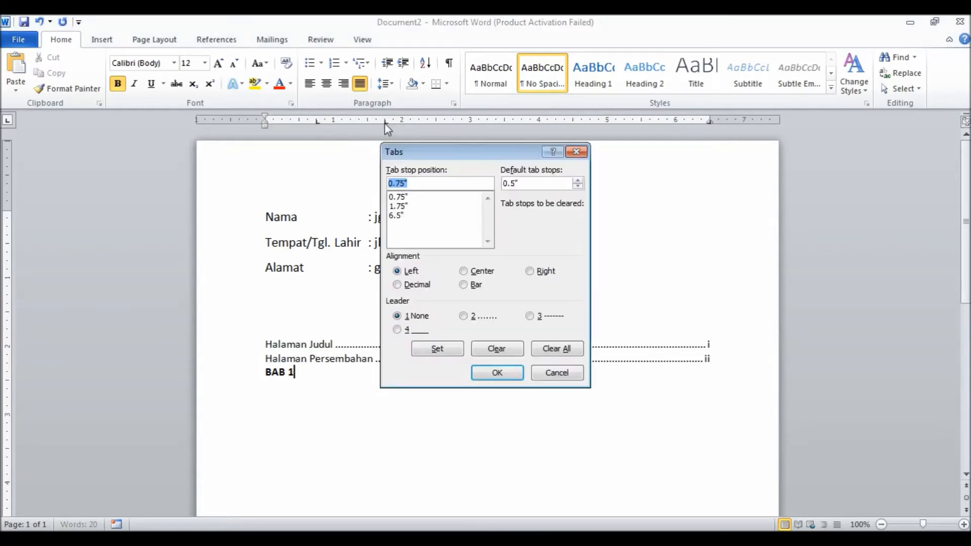
{"action": "left_click", "coordinate": [403, 207]}
{"action": "left_click", "coordinate": [506, 349]}
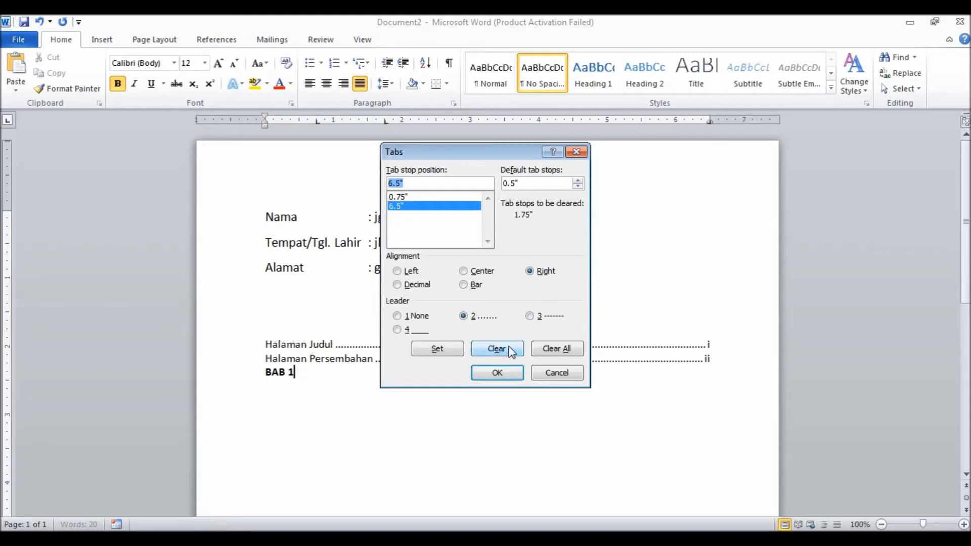
{"action": "left_click", "coordinate": [506, 375]}
- Paste "Pendahuluan" at the tab stop after "BAB 1" and move that stop to about 0.7 inches
{"action": "key", "text": "Tab"}
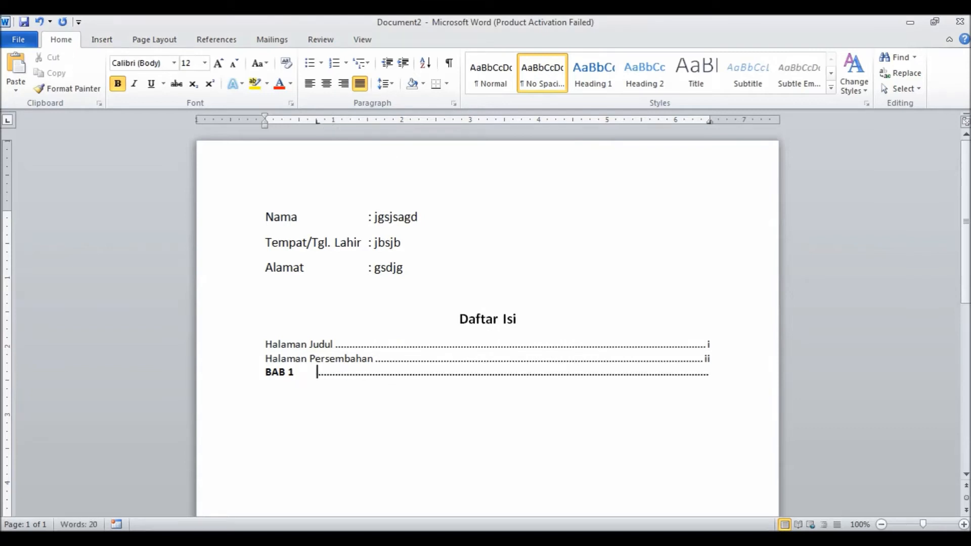
{"action": "key", "text": "ctrl+v"}
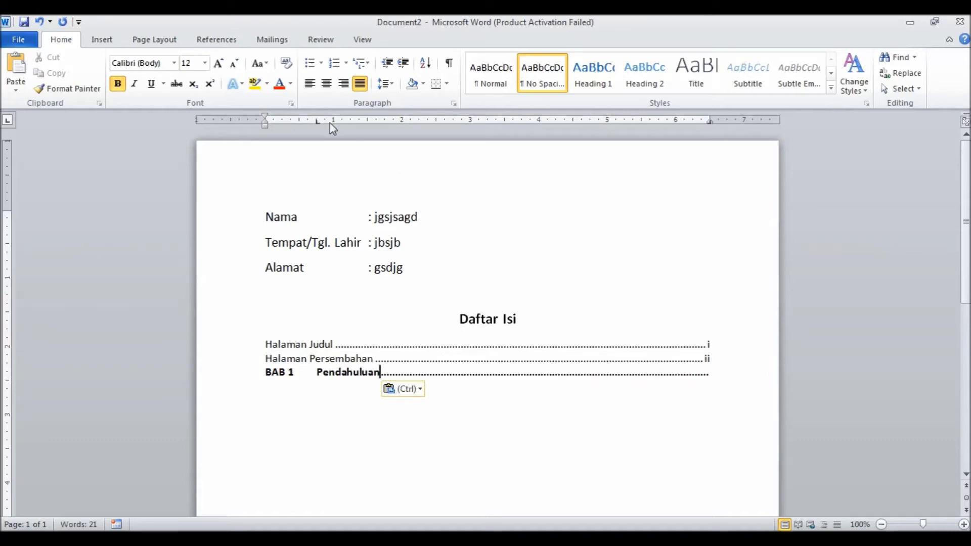
{"action": "left_click_drag", "start_coordinate": [316, 122], "coordinate": [310, 122]}
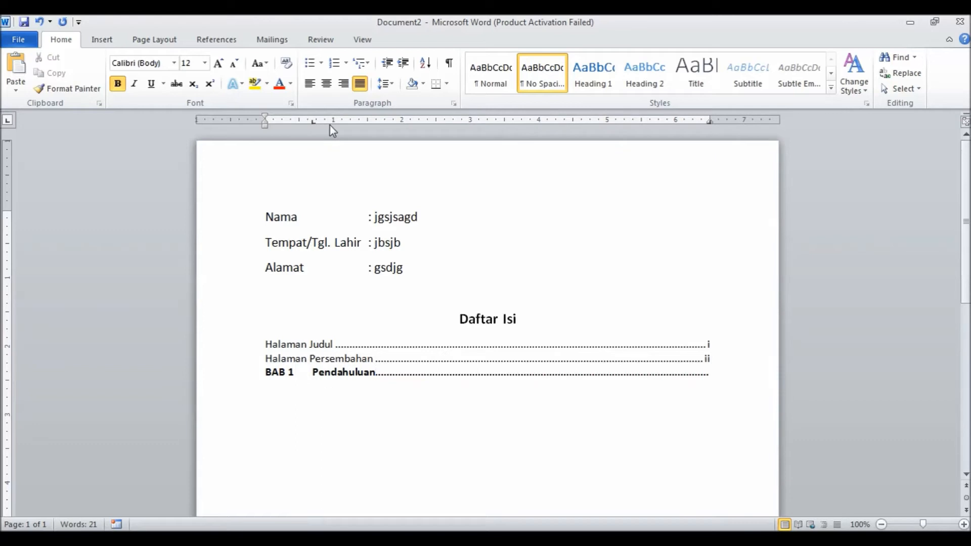
- Check the exercise document, enter page number 1 on the "BAB 1" line, and start an indented line below it
{"action": "left_click", "coordinate": [711, 374]}
{"action": "key", "text": "alt+Tab"}
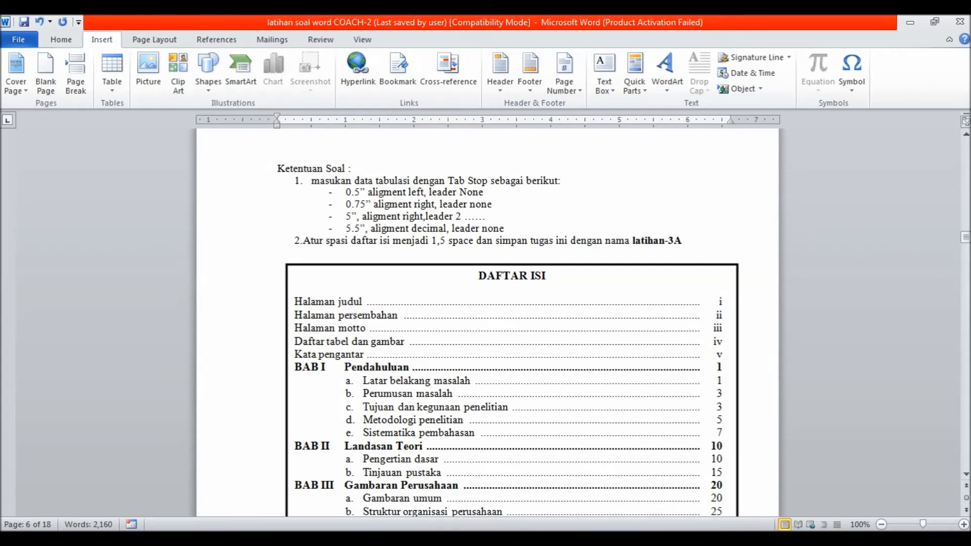
{"action": "key", "text": "alt+Tab"}
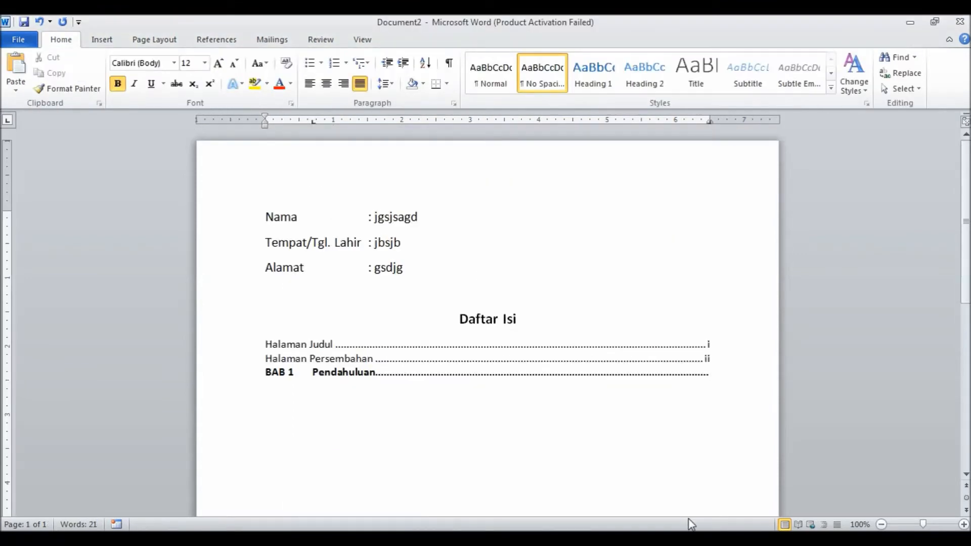
{"action": "type", "text": "1"}
{"action": "key", "text": "Return"}
{"action": "key", "text": "Tab"}
- Apply the a), b), c) numbering to the new line and align its indent under "Pendahuluan"
{"action": "key", "text": "alt+Tab"}
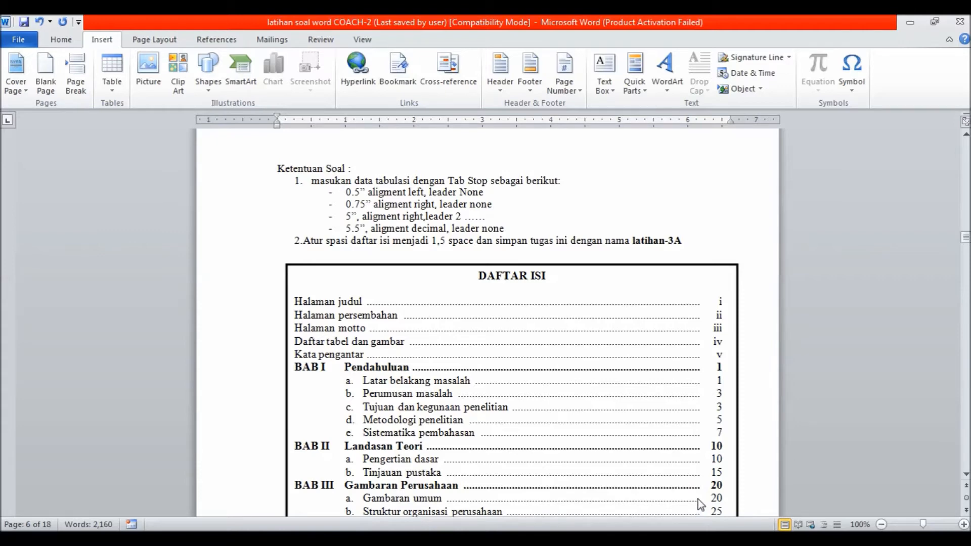
{"action": "key", "text": "alt+Tab"}
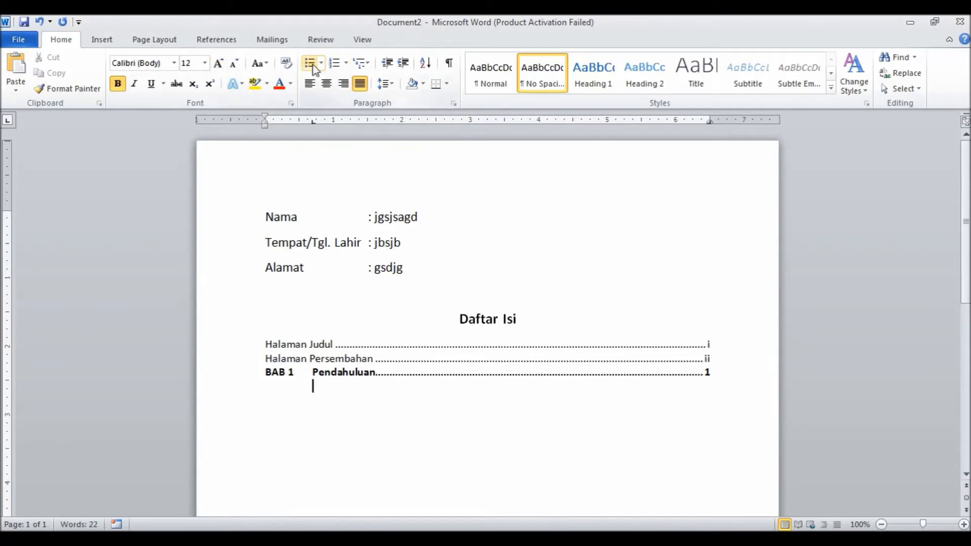
{"action": "left_click", "coordinate": [345, 64]}
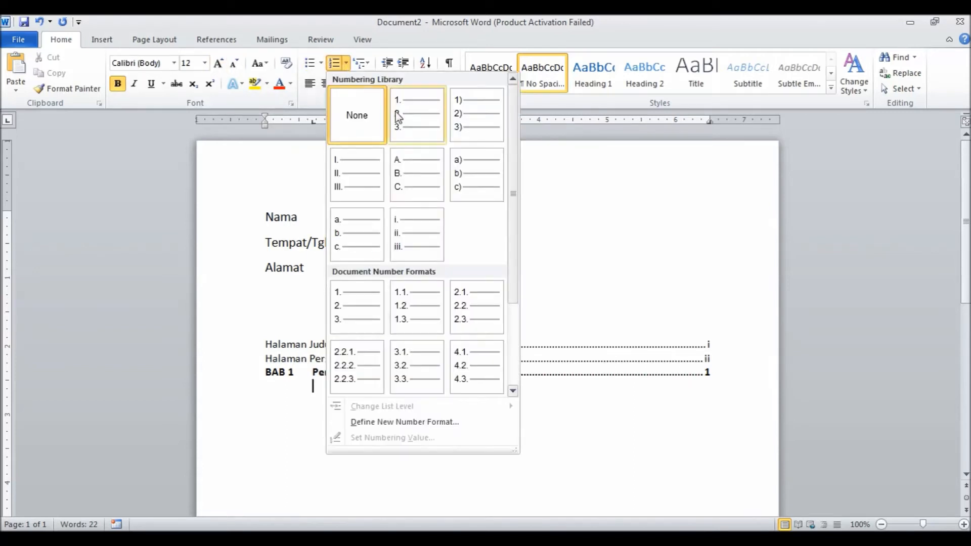
{"action": "left_click", "coordinate": [464, 171]}
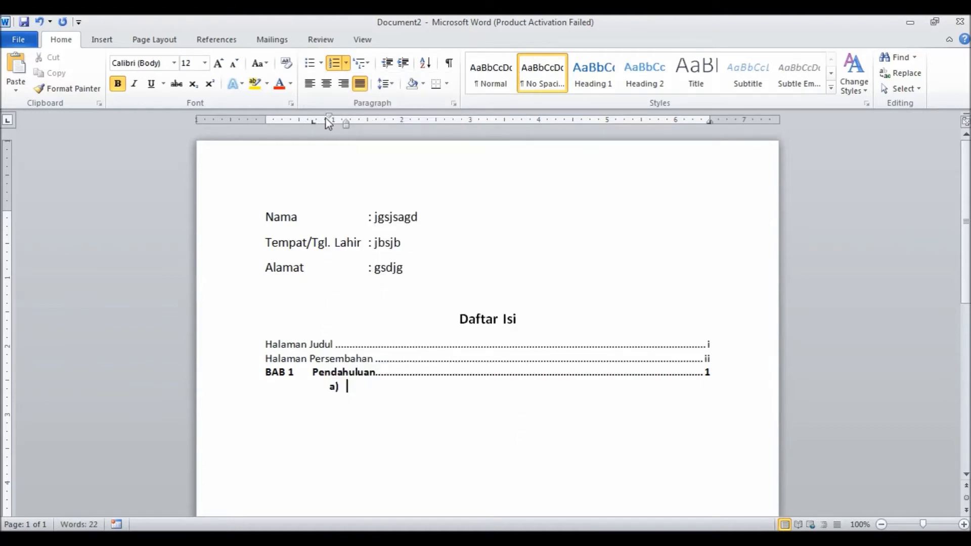
{"action": "mouse_move", "coordinate": [329, 118]}
{"action": "left_mouse_down"}
{"action": "mouse_move", "coordinate": [311, 117]}
{"action": "mouse_move", "coordinate": [327, 123]}
{"action": "left_mouse_up"}
- Remove bold from the a) list line and from the leader and page number of the "BAB 1" line
{"action": "left_click", "coordinate": [117, 83]}
{"action": "left_click_drag", "start_coordinate": [332, 387], "coordinate": [336, 424]}
{"action": "left_click", "coordinate": [119, 86]}
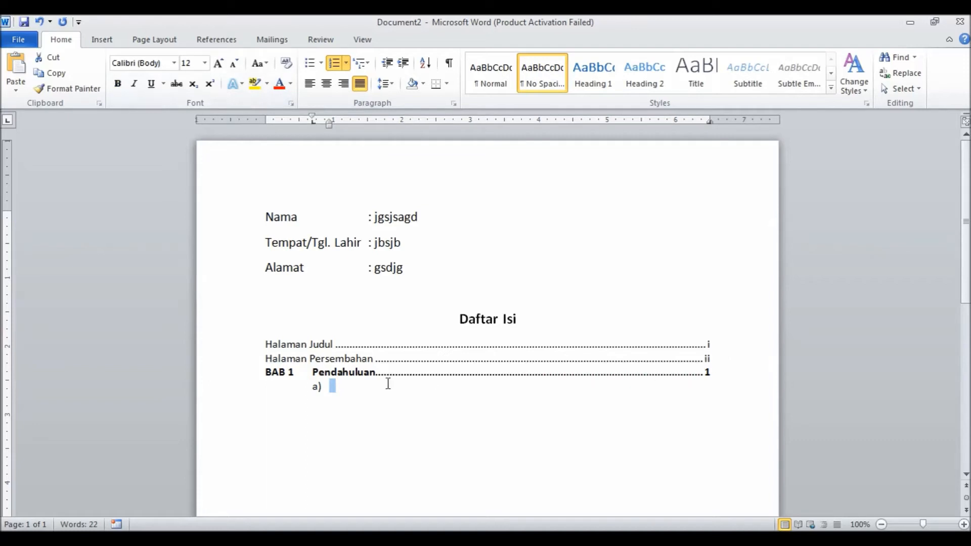
{"action": "left_click_drag", "start_coordinate": [378, 373], "coordinate": [691, 383]}
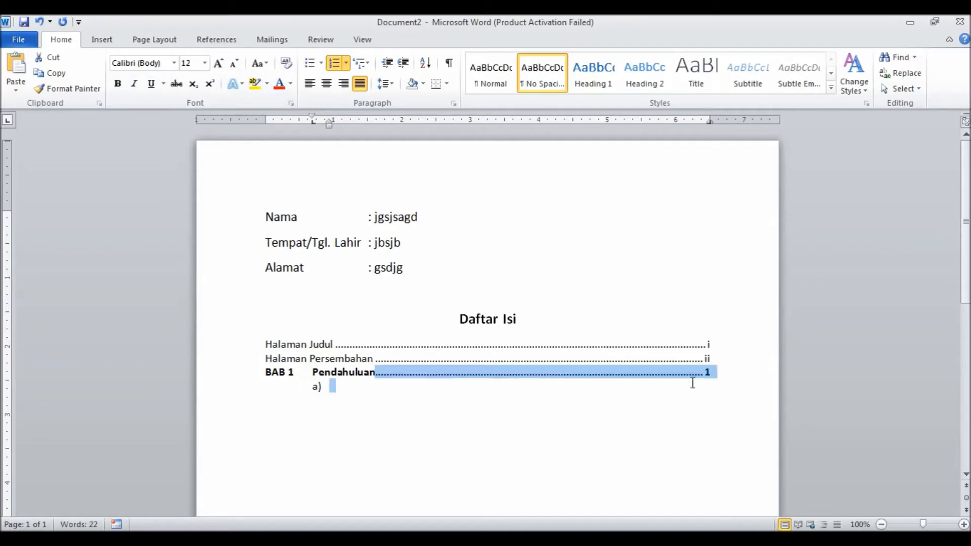
{"action": "left_click", "coordinate": [118, 84]}
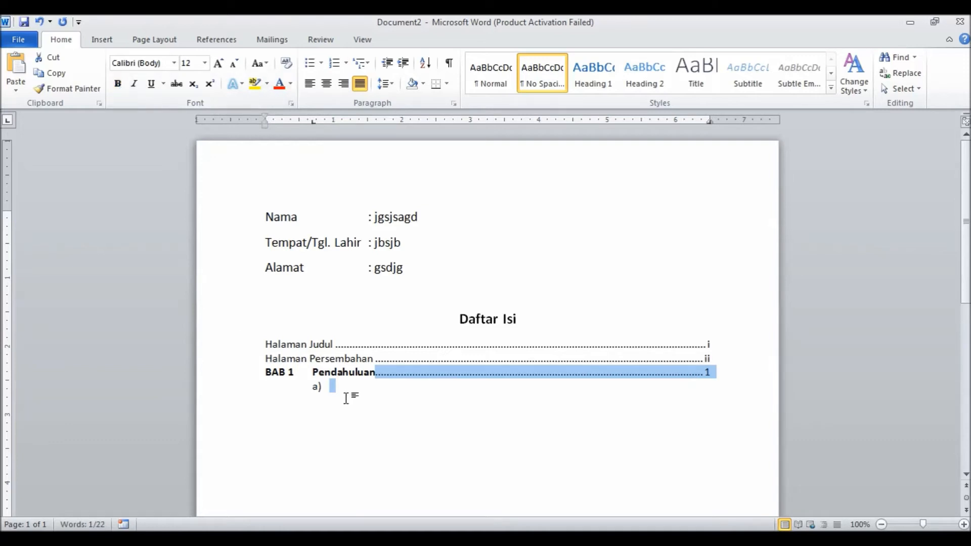
{"action": "left_click", "coordinate": [332, 387]}
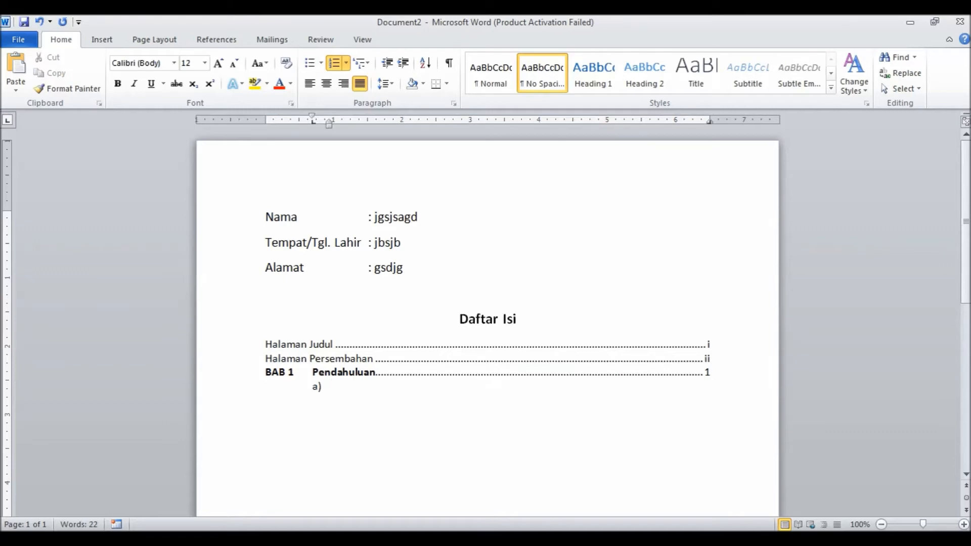
- Fill list item a) from the exercise document with "Latar Belakang Masalah", a dotted leader, and page number 1
{"action": "left_click", "coordinate": [706, 470]}
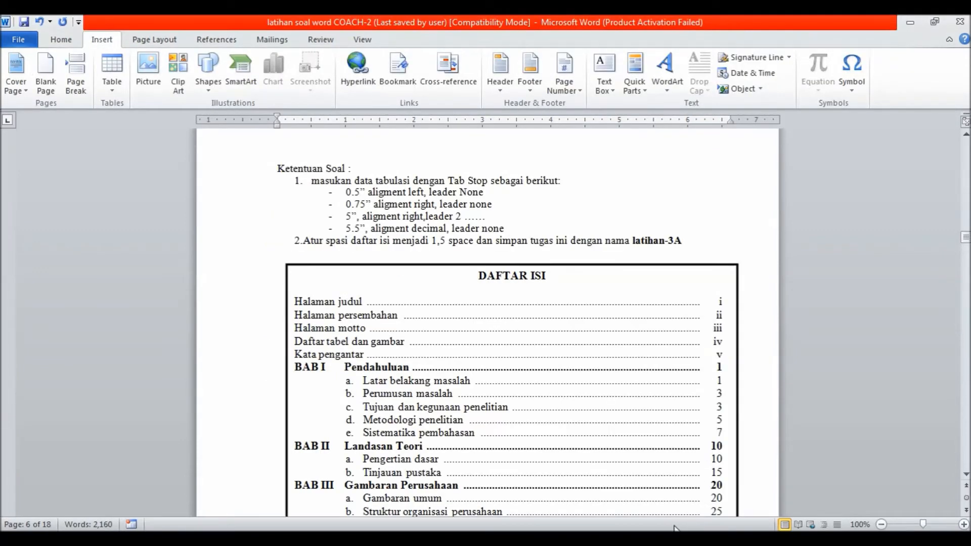
{"action": "key", "text": "alt+Tab"}
{"action": "type", "text": "L"}
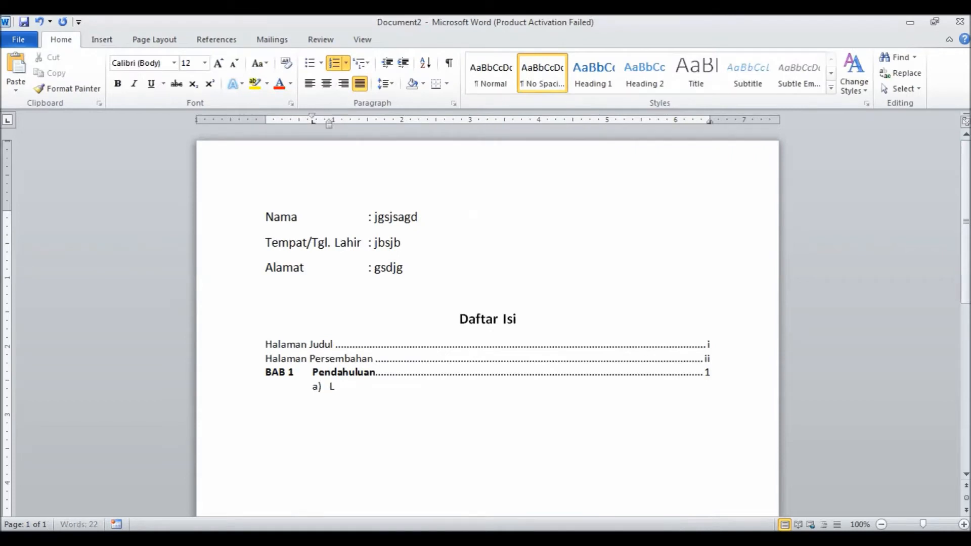
{"action": "type", "text": "atar Belakang Ma"}
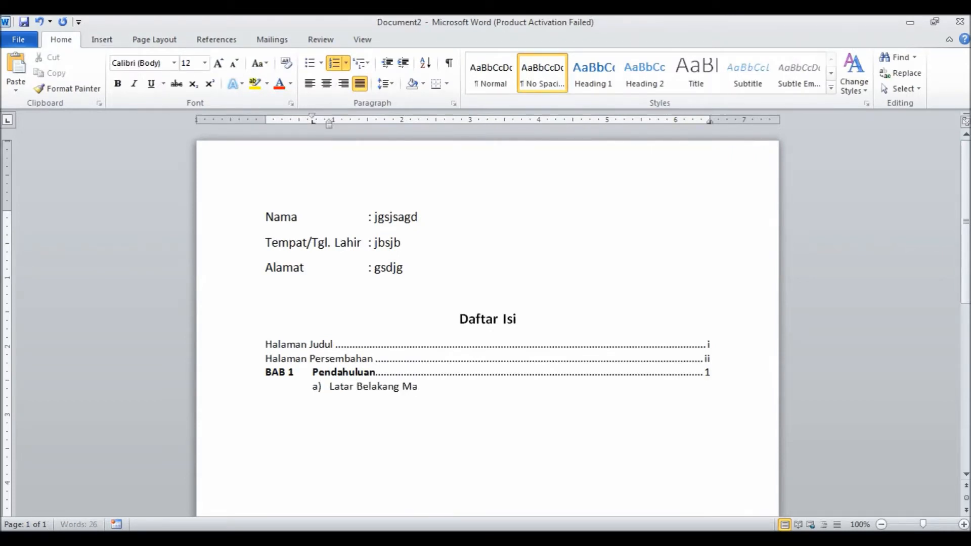
{"action": "type", "text": "salah"}
{"action": "key", "text": "Tab"}
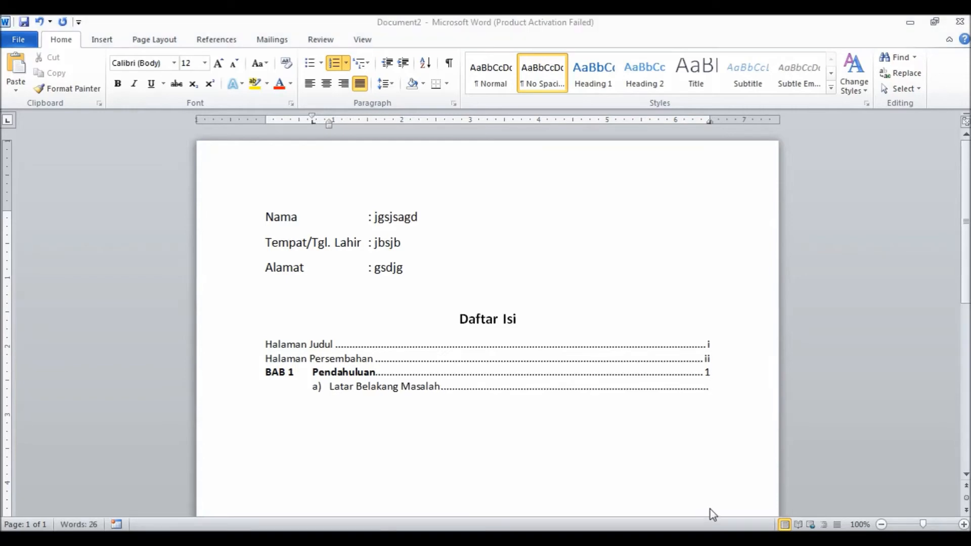
{"action": "left_click", "coordinate": [713, 477]}
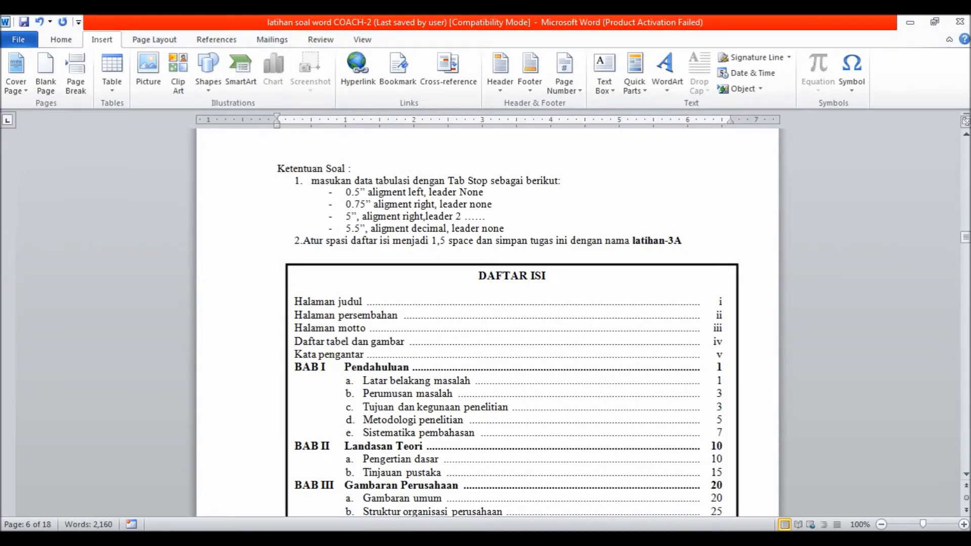
{"action": "left_click", "coordinate": [707, 512]}
{"action": "type", "text": "1"}
- Add list item b) "Perumusan Masalah" with a dotted leader and page number 3
{"action": "key", "text": "Return"}
{"action": "type", "text": "Perumusan"}
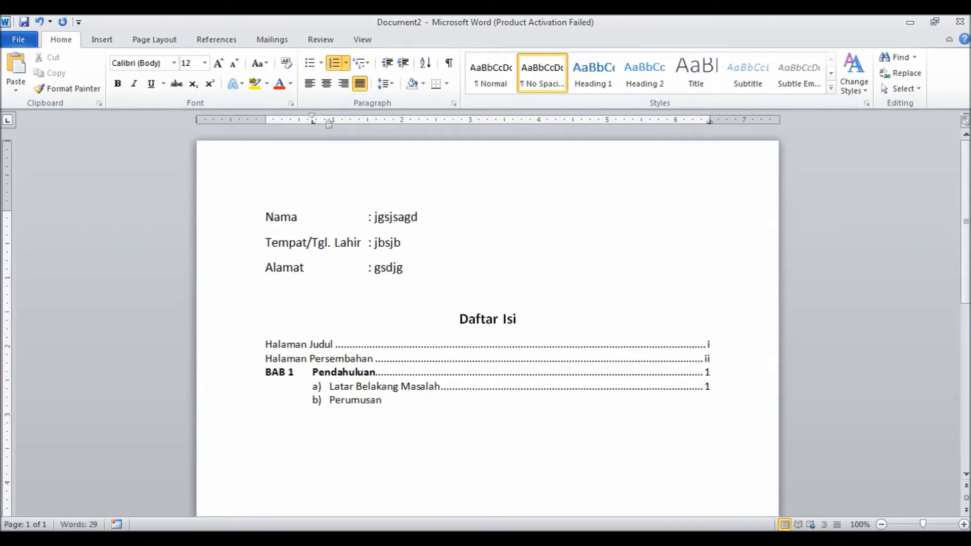
{"action": "type", "text": " Masalah"}
{"action": "key", "text": "Tab"}
{"action": "type", "text": "3"}
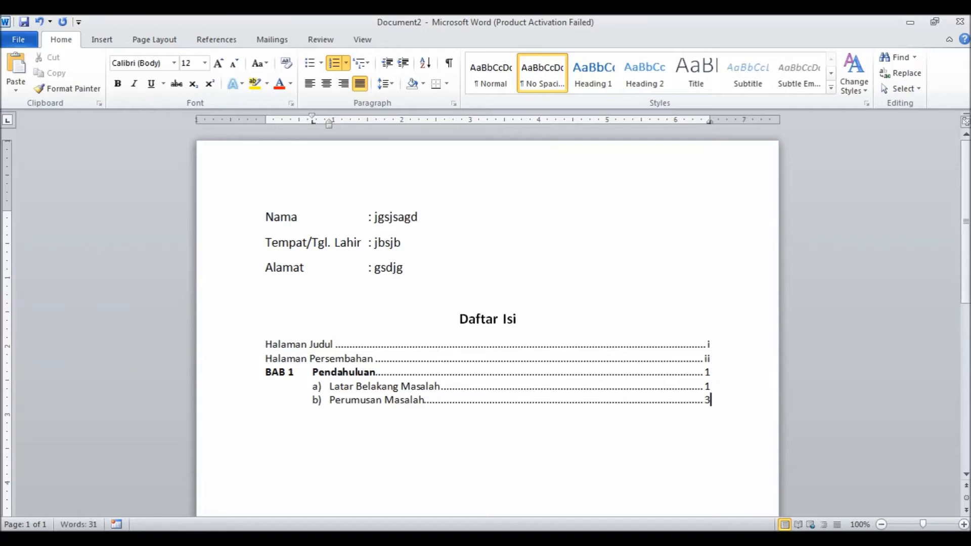
- Add a line "BAB 2" without list numbering at the original margin and make it bold
{"action": "key", "text": "Return"}
{"action": "key", "text": "BackSpace"}
{"action": "key", "text": "BackSpace"}
{"action": "key", "text": "BackSpace"}
{"action": "type", "text": "BA"}
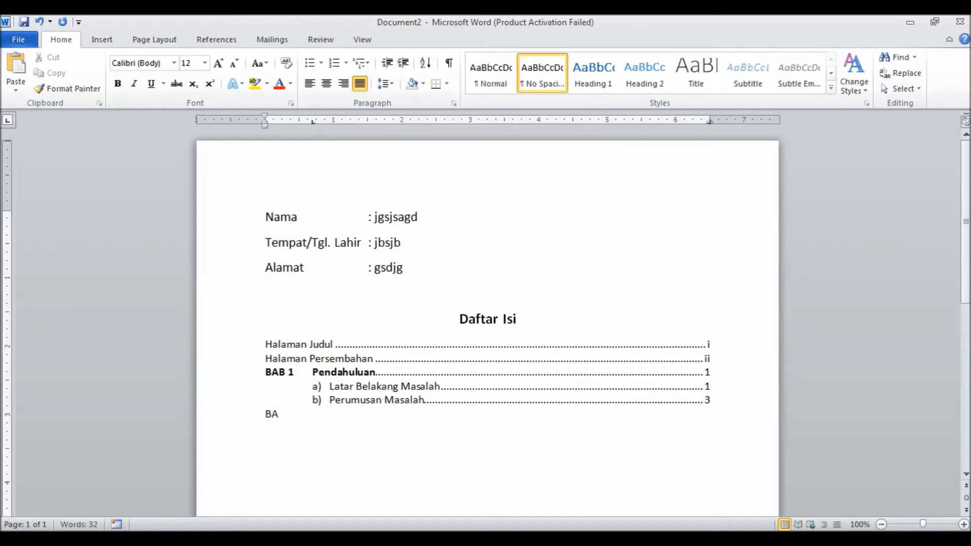
{"action": "type", "text": "B 2"}
{"action": "left_click_drag", "start_coordinate": [264, 414], "coordinate": [296, 414]}
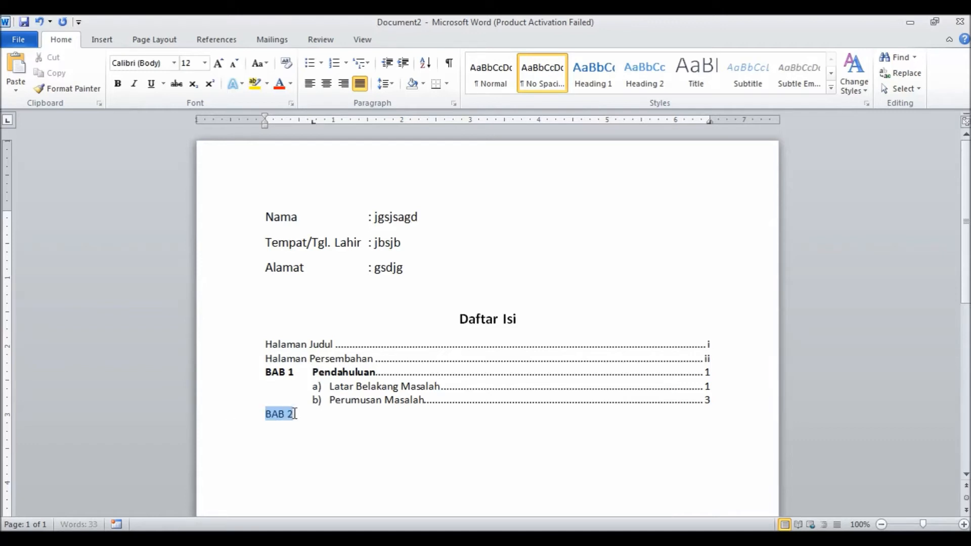
{"action": "left_click", "coordinate": [118, 84]}
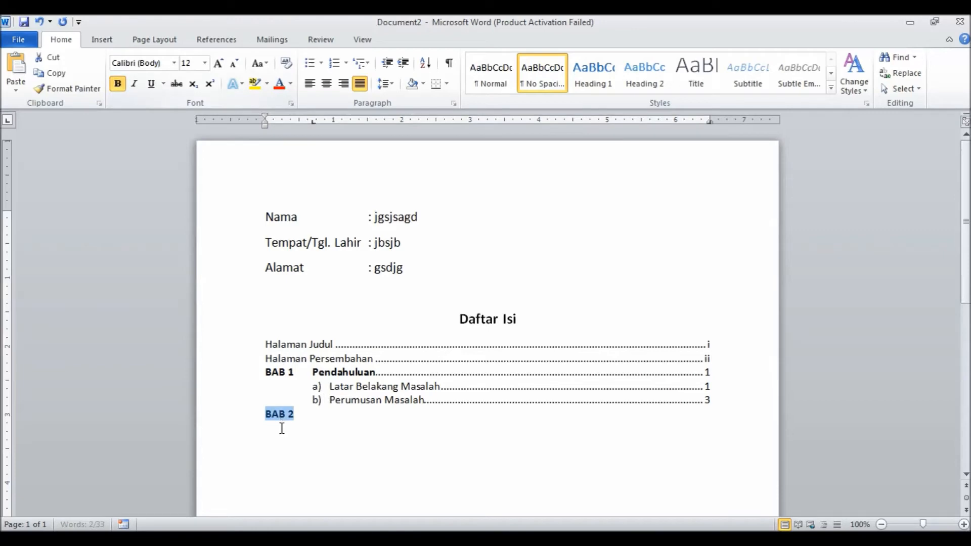
- Enter the chapter title "Landasan Teori" at the tab stop after "BAB 2", following the exercise document
{"action": "left_click", "coordinate": [296, 415]}
{"action": "key", "text": "Tab"}
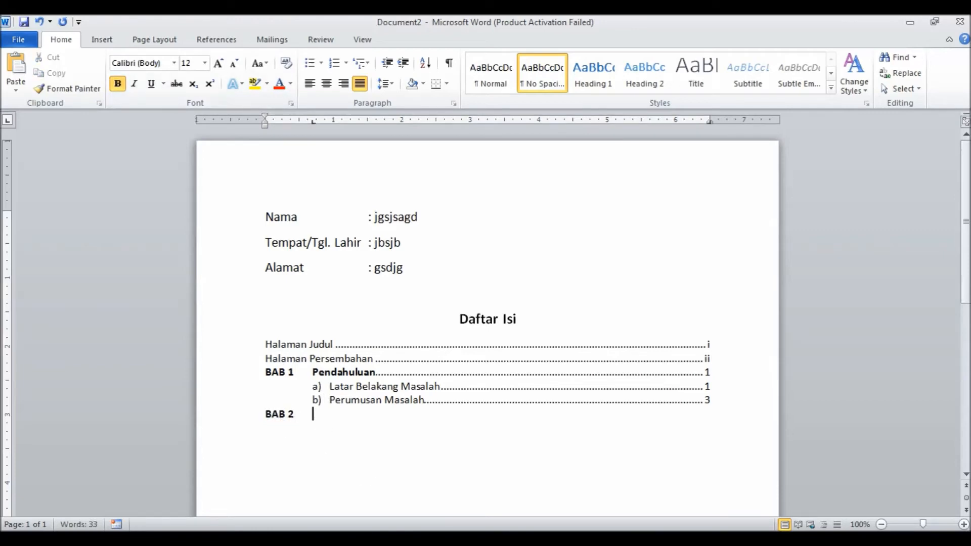
{"action": "key", "text": "alt+Tab"}
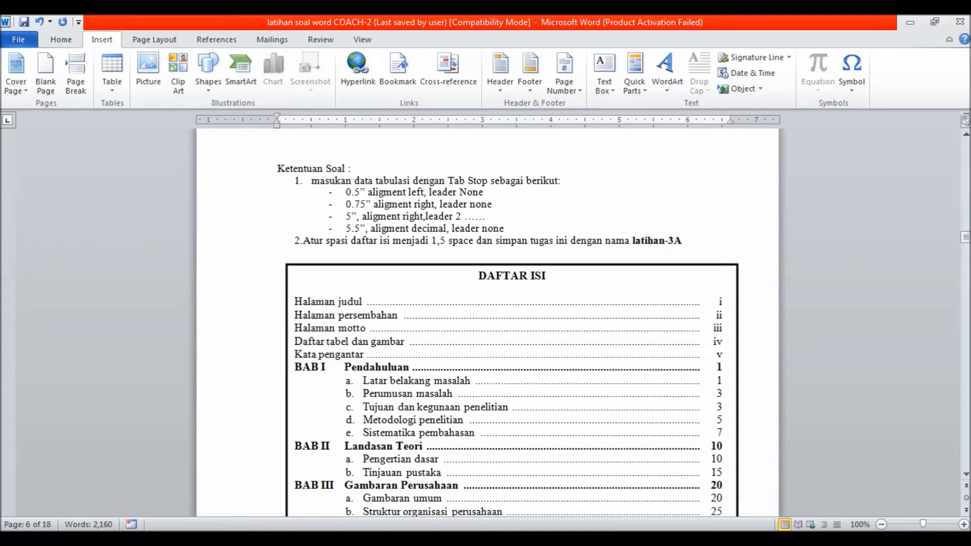
{"action": "key", "text": "alt+Tab"}
{"action": "key", "text": "Tab"}
{"action": "type", "text": "L"}
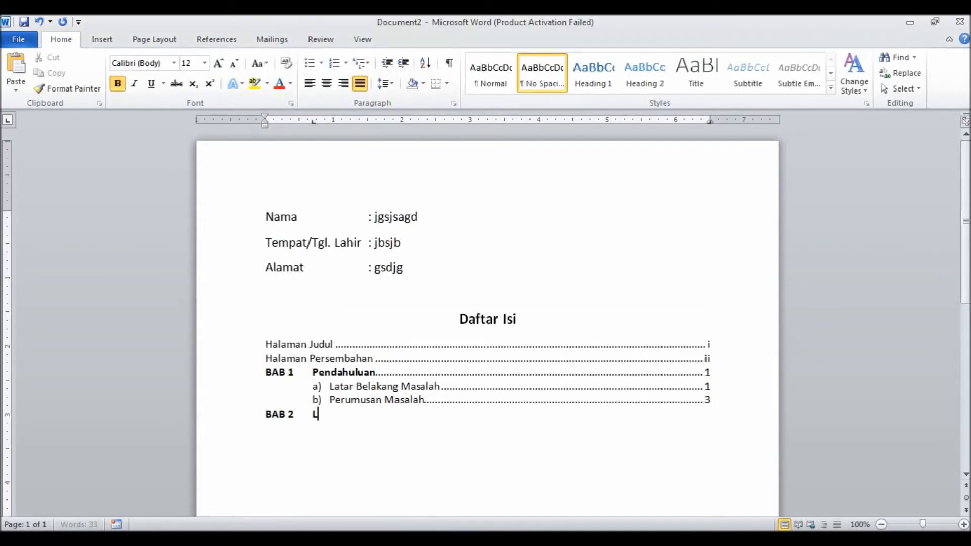
{"action": "type", "text": "andasan Teori"}
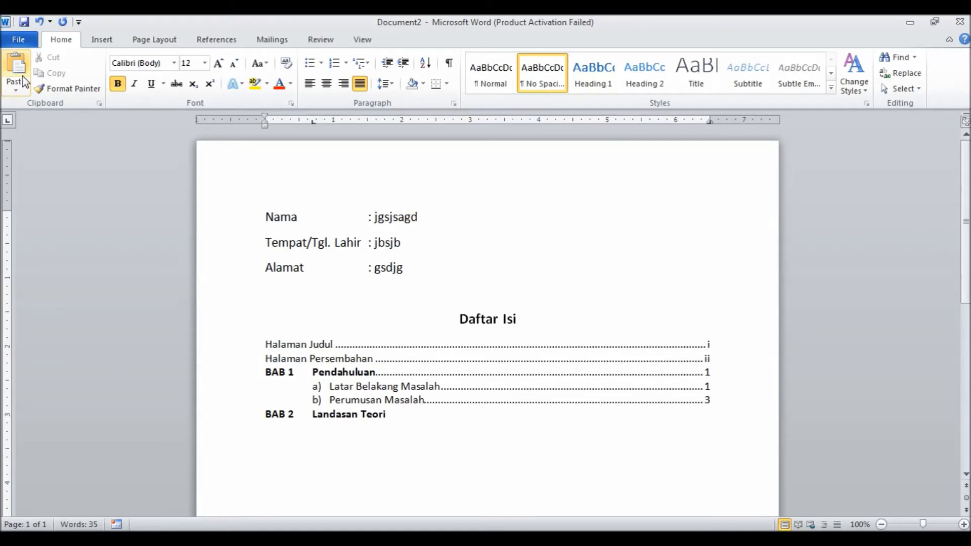
- Turn off bold after "Landasan Teori" and add a dotted leader with page number 5
{"action": "left_click", "coordinate": [120, 89]}
{"action": "key", "text": "Tab"}
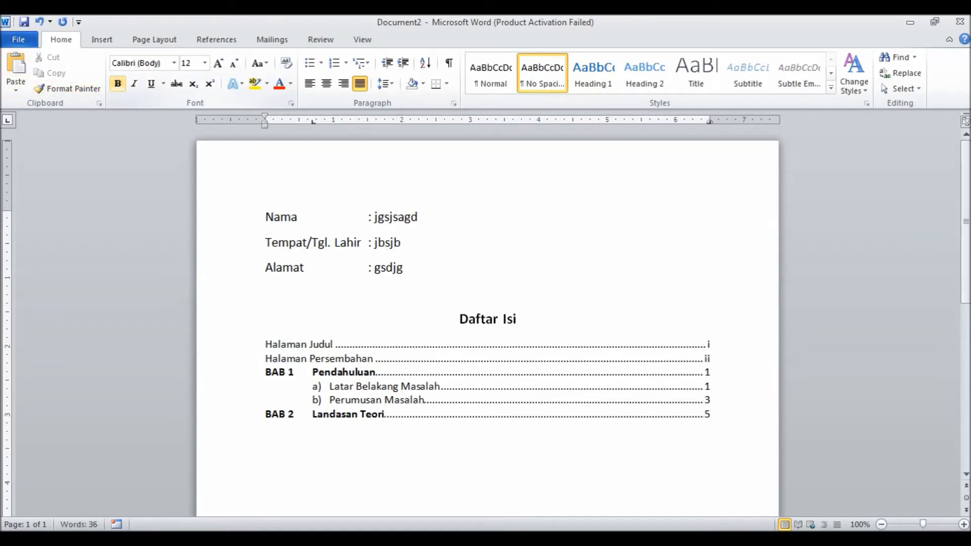
{"action": "type", "text": "5"}
- Add an indented line "Tinjauan Dasar" with a dotted leader and page number 10, start another line, and consult the exercise document
{"action": "key", "text": "Return"}
{"action": "key", "text": "alt+Tab"}
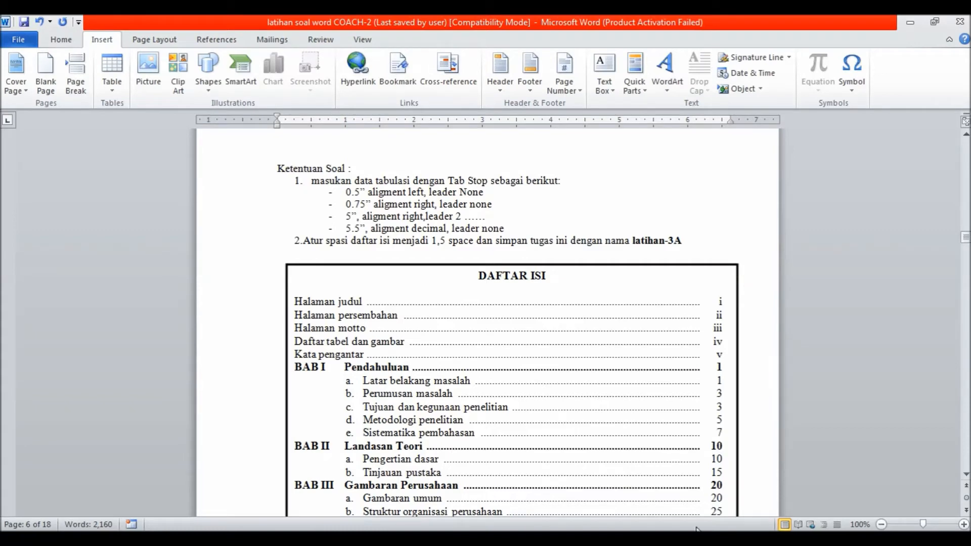
{"action": "key", "text": "alt+Tab"}
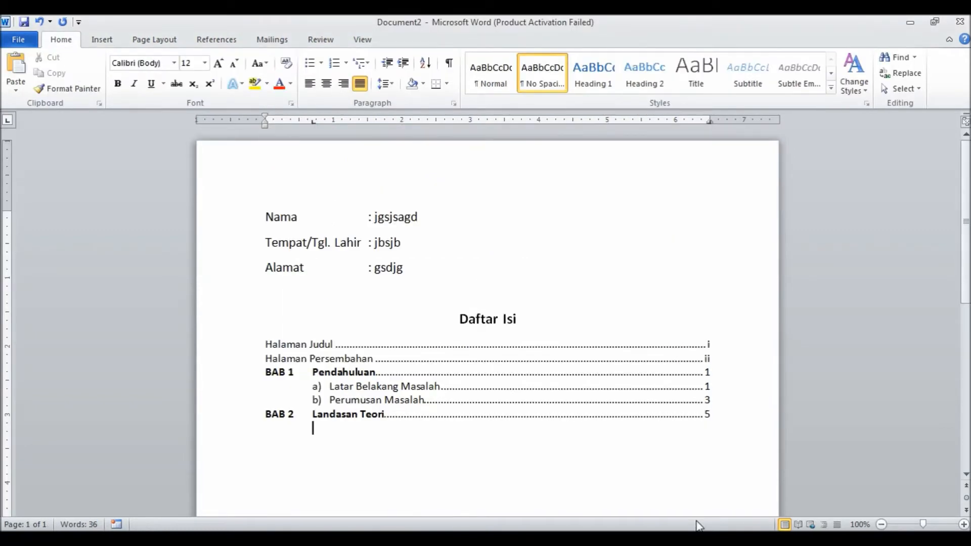
{"action": "type", "text": "Tinjauan"}
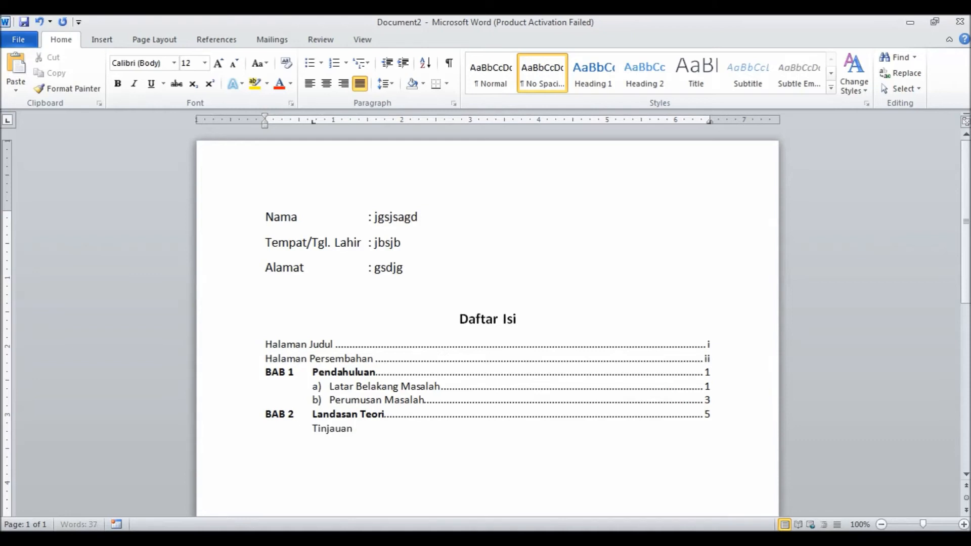
{"action": "type", "text": " Dasar"}
{"action": "key", "text": "Tab"}
{"action": "type", "text": "10"}
{"action": "key", "text": "Return"}
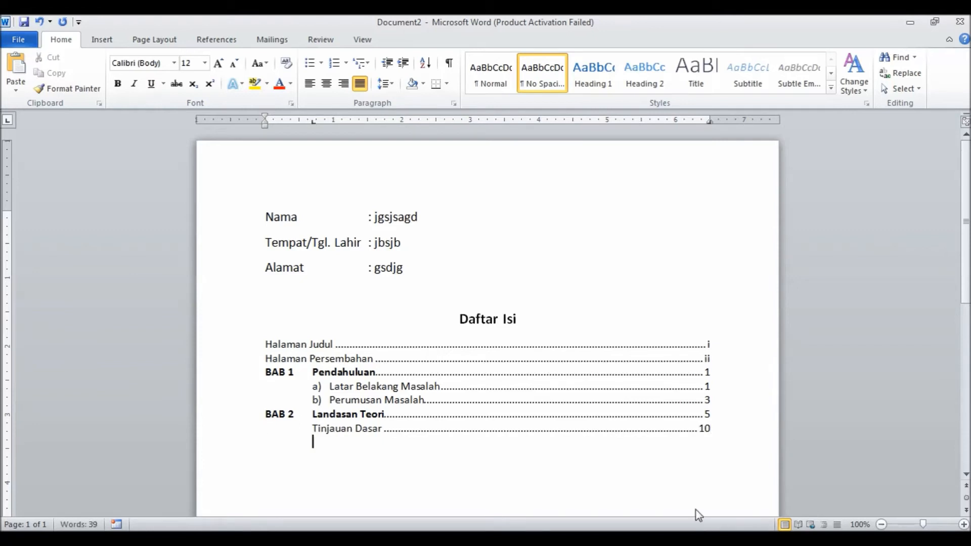
{"action": "key", "text": "alt+Tab"}
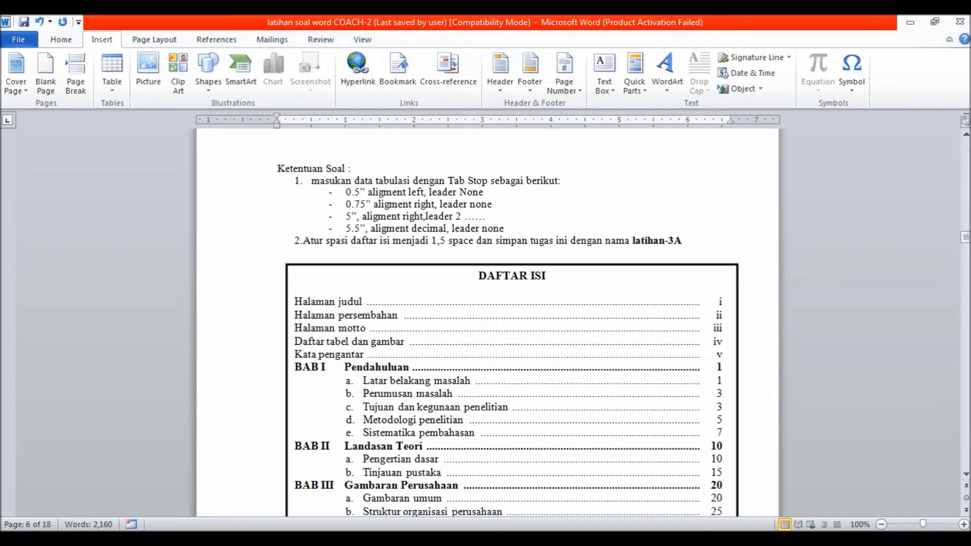
- Return to the working document and add the sub-item "Tinjauan Pustaka" with a dotted leader and page number 11
{"action": "key", "text": "alt+Tab"}
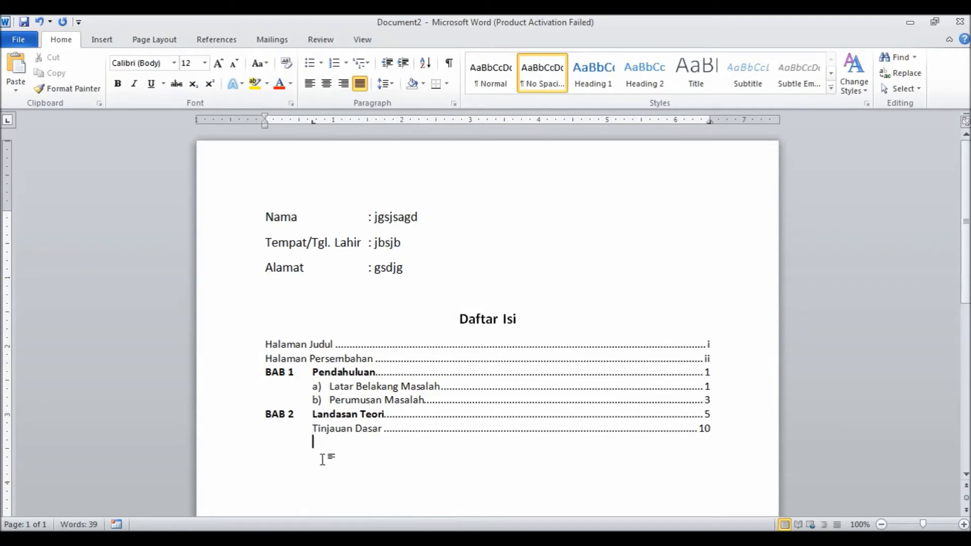
{"action": "type", "text": "Tinjauan Pustaka"}
{"action": "key", "text": "Tab"}
{"action": "type", "text": "11"}
- Change the first sub-item under "Landasan Teori" to read "Pengertian Dasar"
{"action": "left_click", "coordinate": [350, 428]}
{"action": "key", "text": "BackSpace"}
{"action": "key", "text": "BackSpace"}
{"action": "key", "text": "BackSpace"}
{"action": "key", "text": "BackSpace"}
{"action": "key", "text": "BackSpace"}
{"action": "key", "text": "BackSpace"}
{"action": "key", "text": "BackSpace"}
{"action": "key", "text": "BackSpace"}
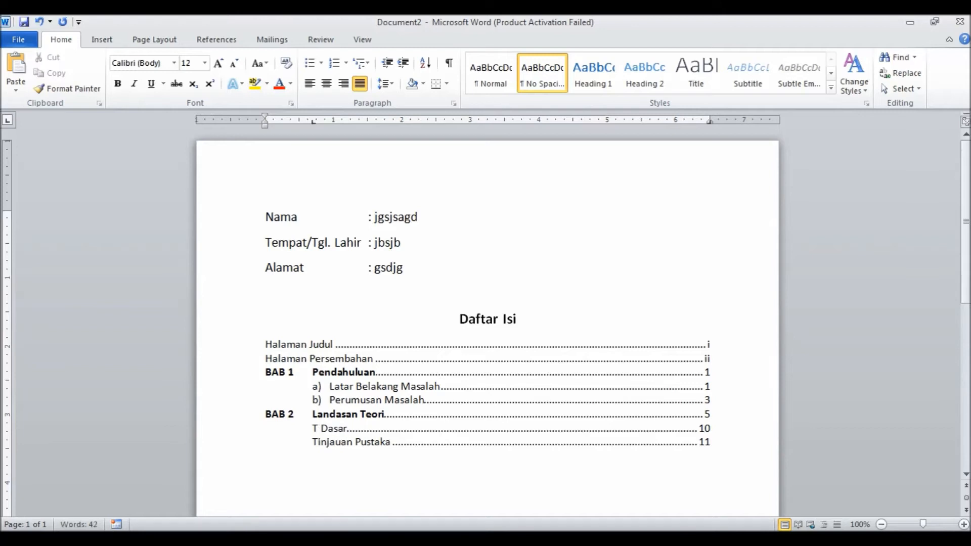
{"action": "type", "text": "Pengerti"}
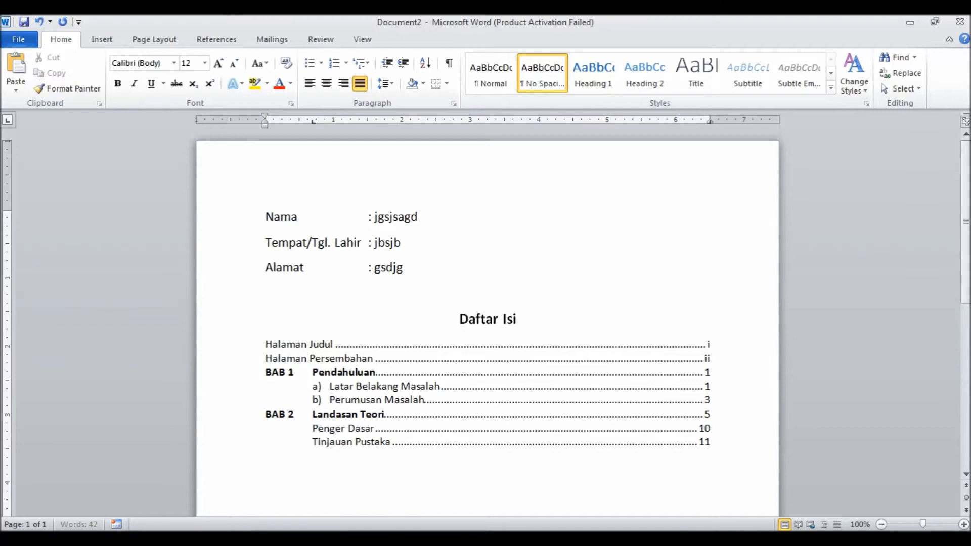
{"action": "type", "text": "an"}
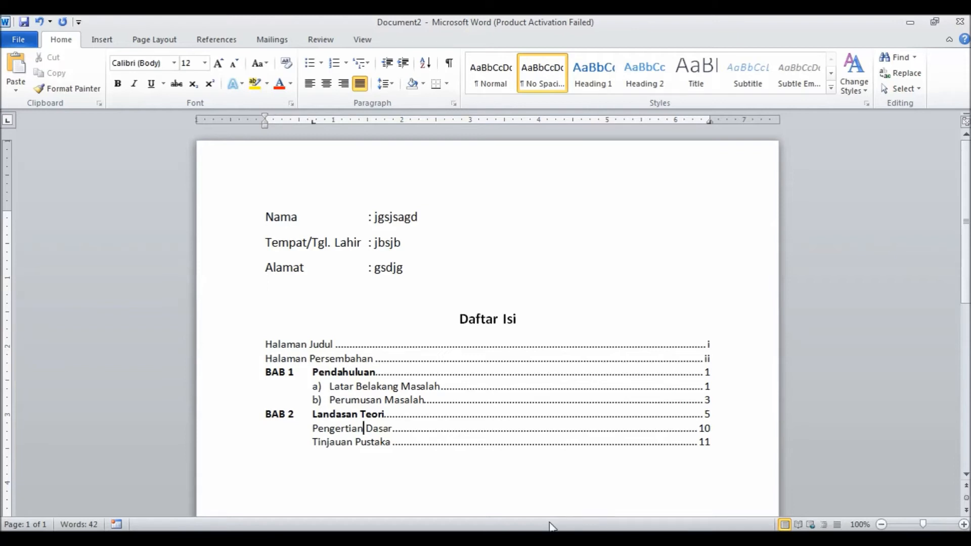
- Letter the two BAB 2 sub-items in a., b., c. format and align their indents with the BAB 1 sub-items
{"action": "left_click_drag", "start_coordinate": [314, 428], "coordinate": [713, 439]}
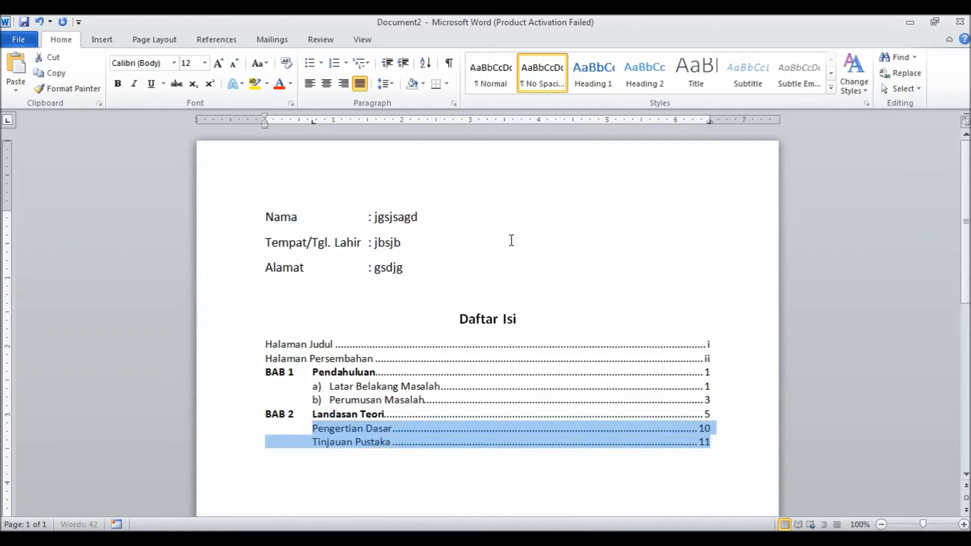
{"action": "left_click", "coordinate": [346, 63]}
{"action": "left_click", "coordinate": [360, 125]}
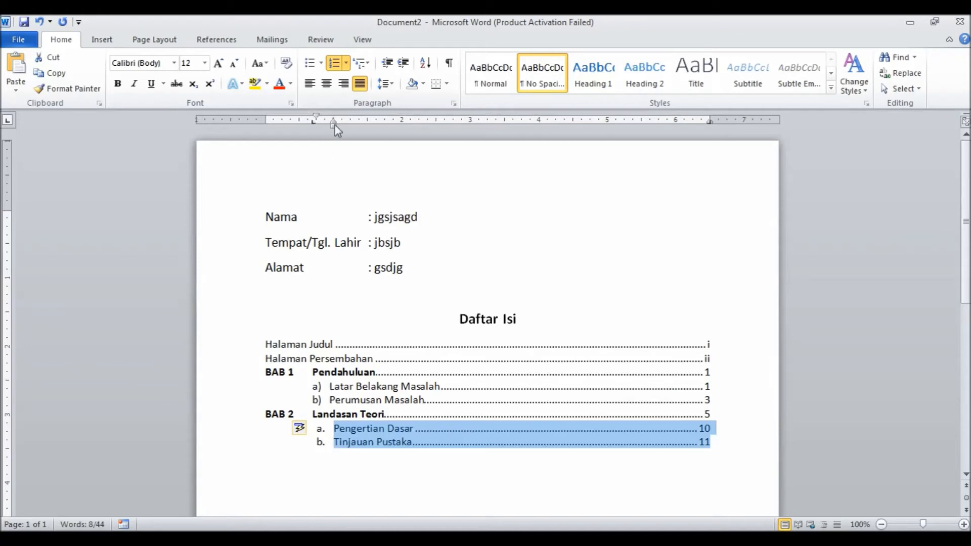
{"action": "left_click_drag", "start_coordinate": [335, 125], "coordinate": [327, 126]}
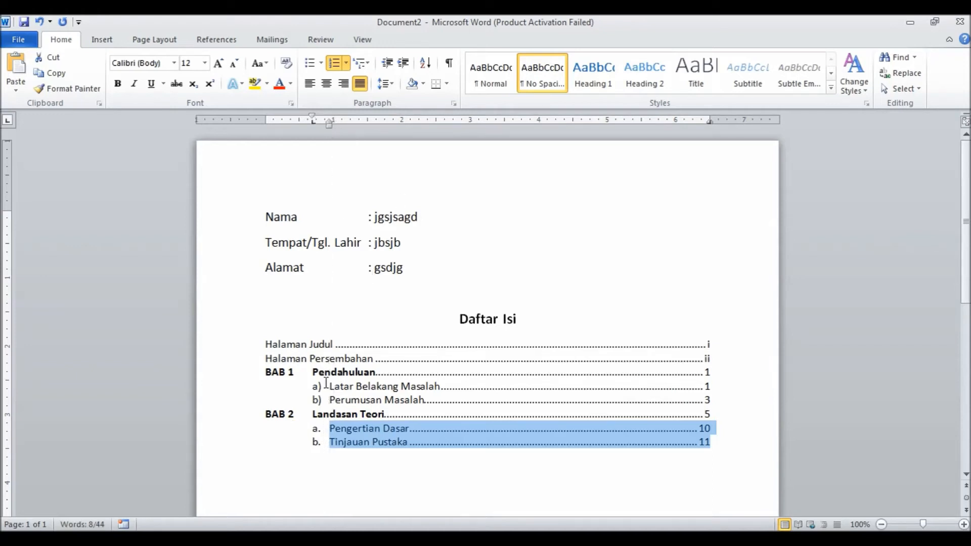
- Change the BAB 1 sub-items to the a., b., c. numbering format and shift their indents back in line with the BAB 2 sub-items
{"action": "left_click_drag", "start_coordinate": [328, 386], "coordinate": [712, 400]}
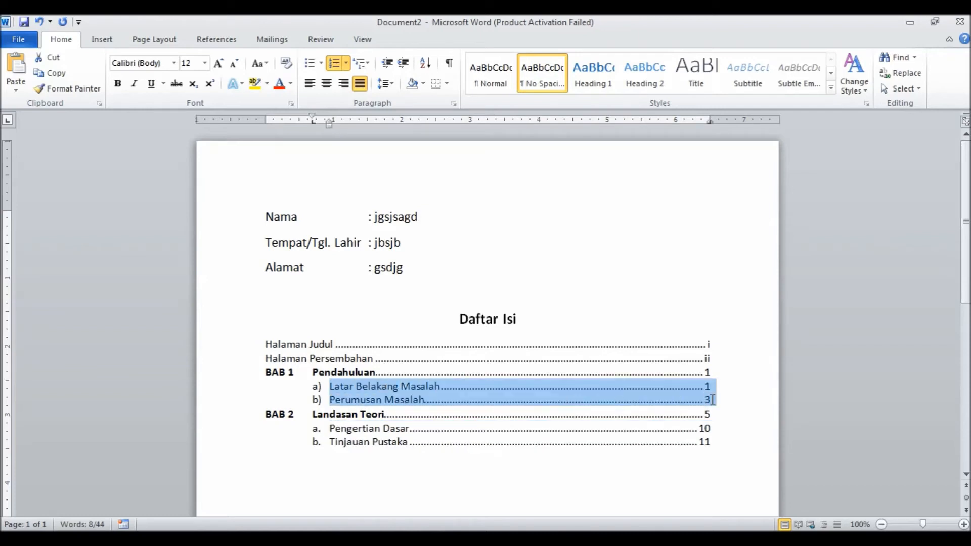
{"action": "left_click", "coordinate": [347, 63]}
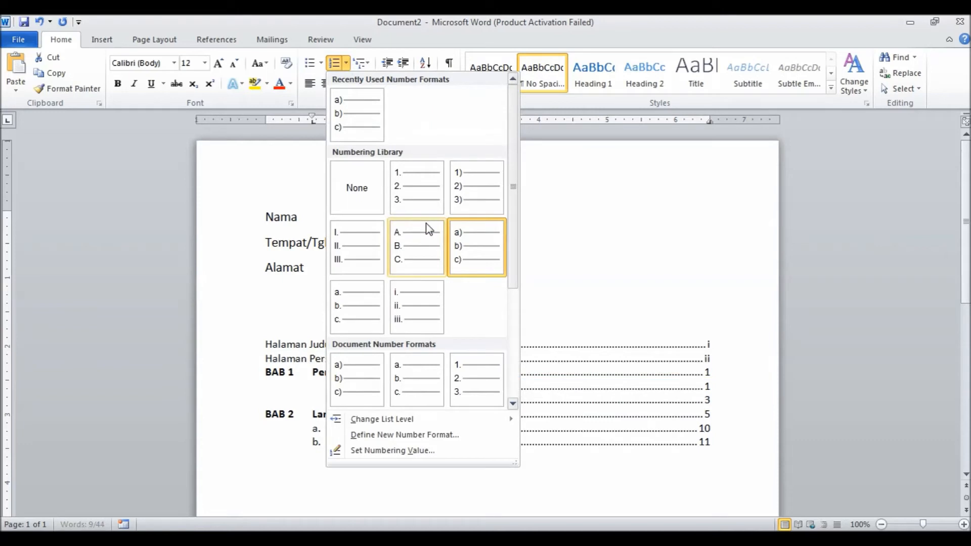
{"action": "left_click", "coordinate": [347, 310]}
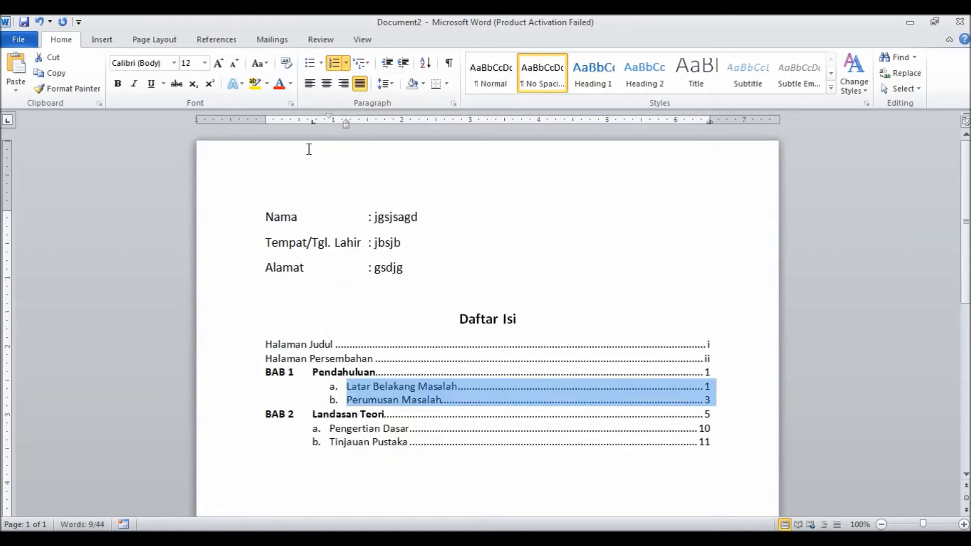
{"action": "mouse_move", "coordinate": [329, 117]}
{"action": "left_mouse_down"}
{"action": "mouse_move", "coordinate": [311, 117]}
{"action": "mouse_move", "coordinate": [344, 125]}
{"action": "mouse_move", "coordinate": [329, 124]}
{"action": "left_mouse_up"}
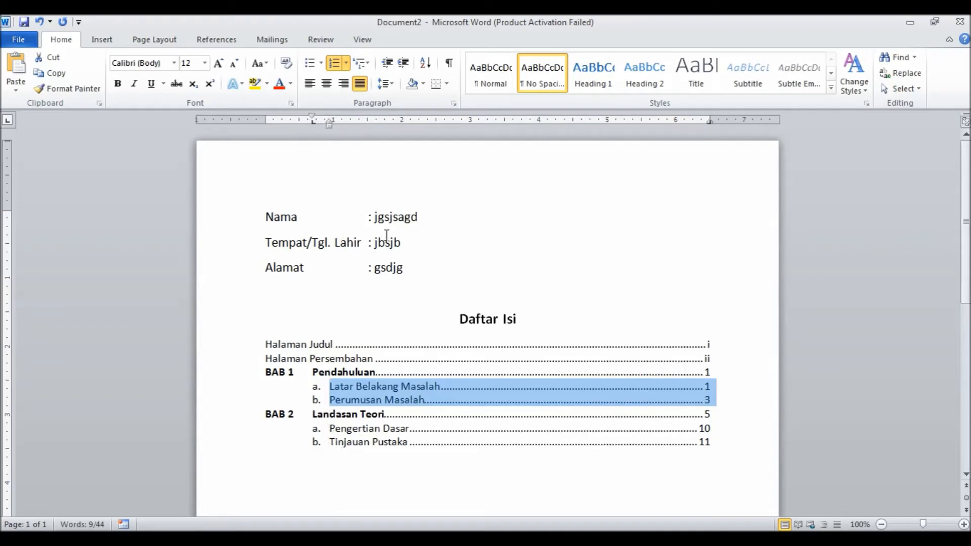
- Add a new line without numbering below "Tinjauan Pustaka" at the original margin, followed by several blank lines
{"action": "left_click", "coordinate": [391, 495]}
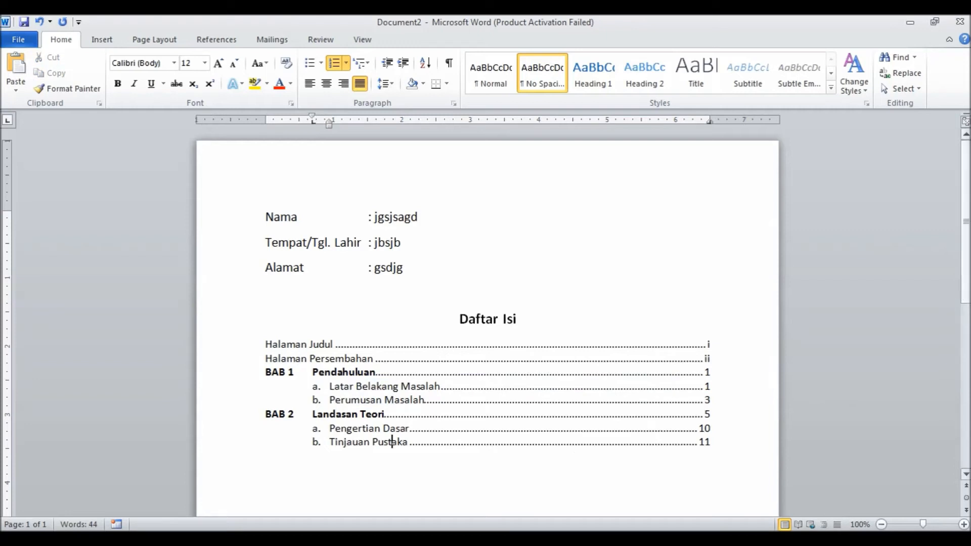
{"action": "scroll", "coordinate": [488, 329], "scroll_direction": "down", "scroll_amount": 5}
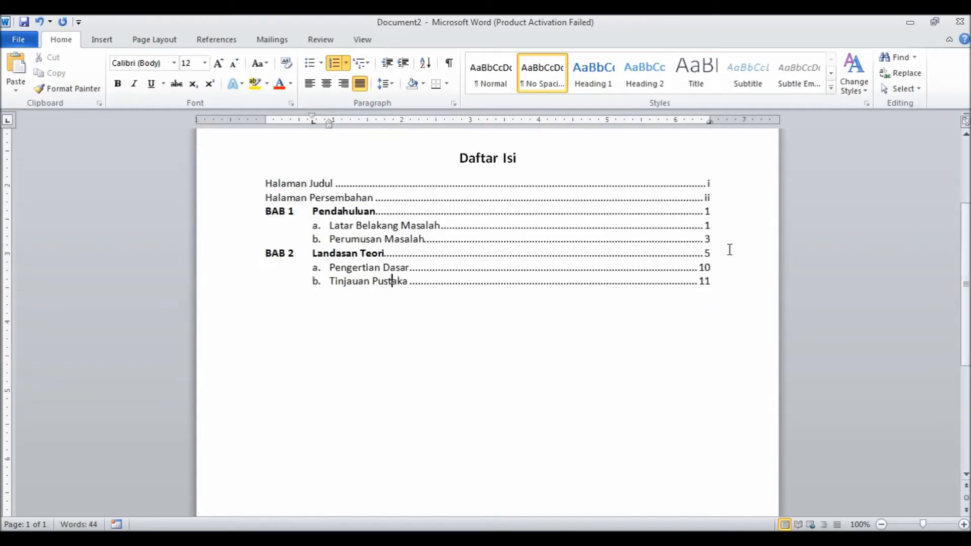
{"action": "key", "text": "Return"}
{"action": "key", "text": "BackSpace"}
{"action": "key", "text": "BackSpace"}
{"action": "key", "text": "BackSpace"}
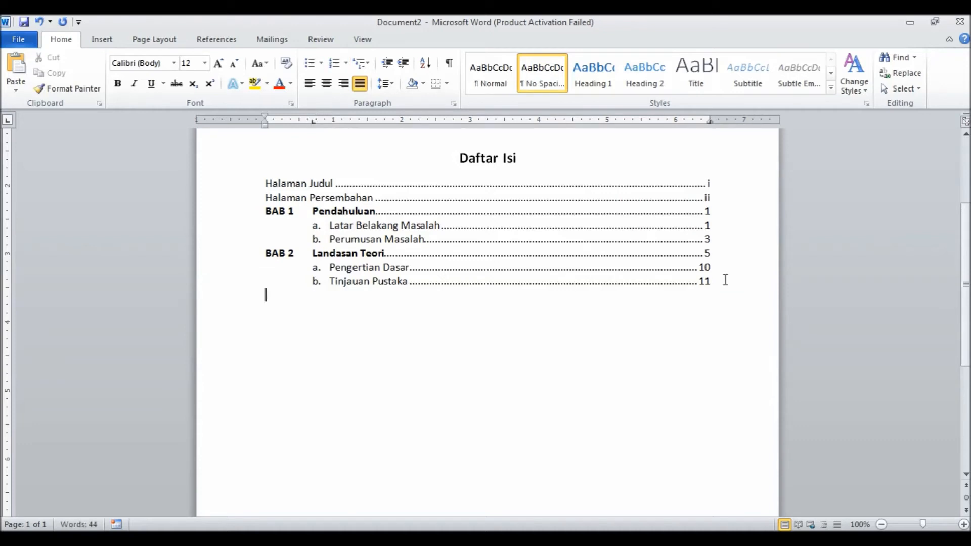
{"action": "key", "text": "Return"}
{"action": "key", "text": "Return"}
{"action": "key", "text": "Return"}
{"action": "key", "text": "Return"}
- Convert the title "Daftar Isi" to WordArt in the orange bevelled style
{"action": "left_click_drag", "start_coordinate": [464, 158], "coordinate": [517, 159]}
{"action": "left_click", "coordinate": [100, 38]}
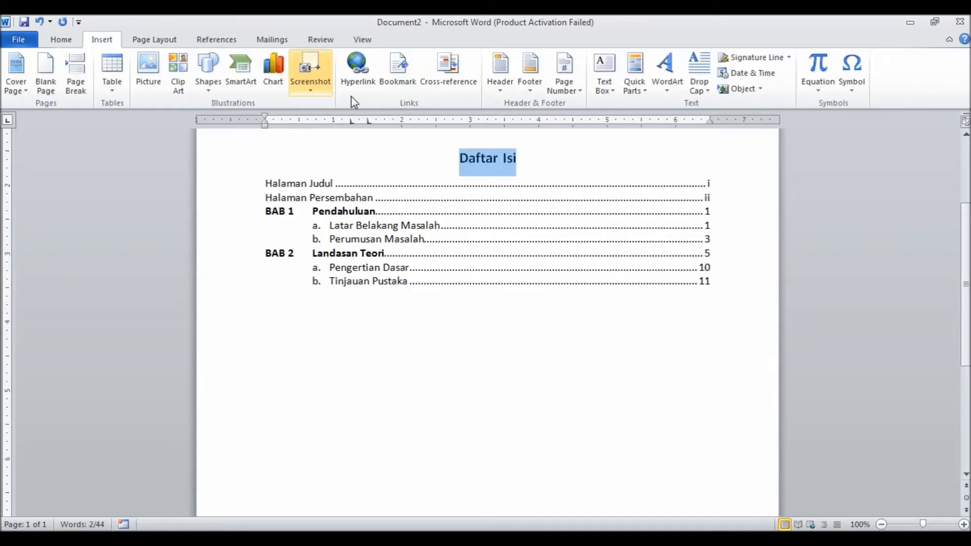
{"action": "left_click", "coordinate": [668, 90]}
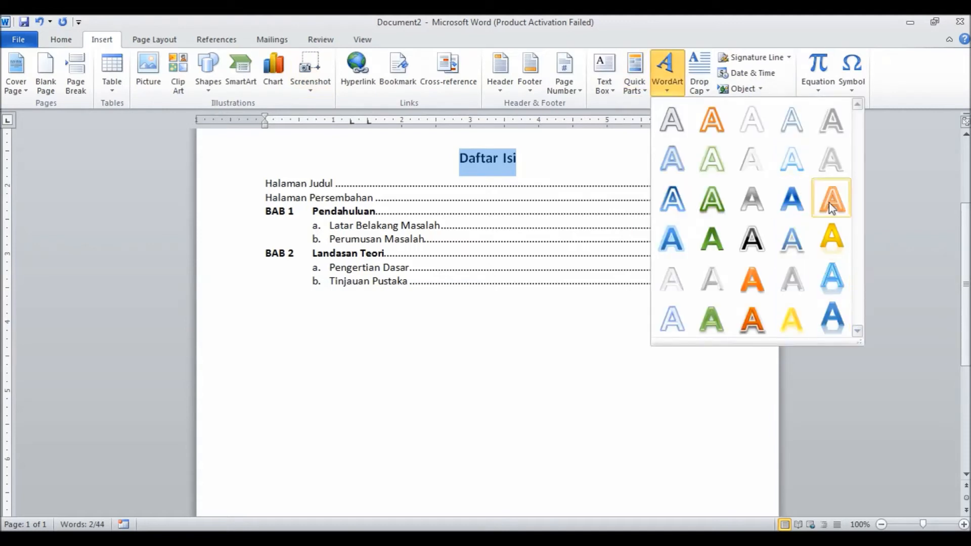
{"action": "left_click", "coordinate": [757, 326]}
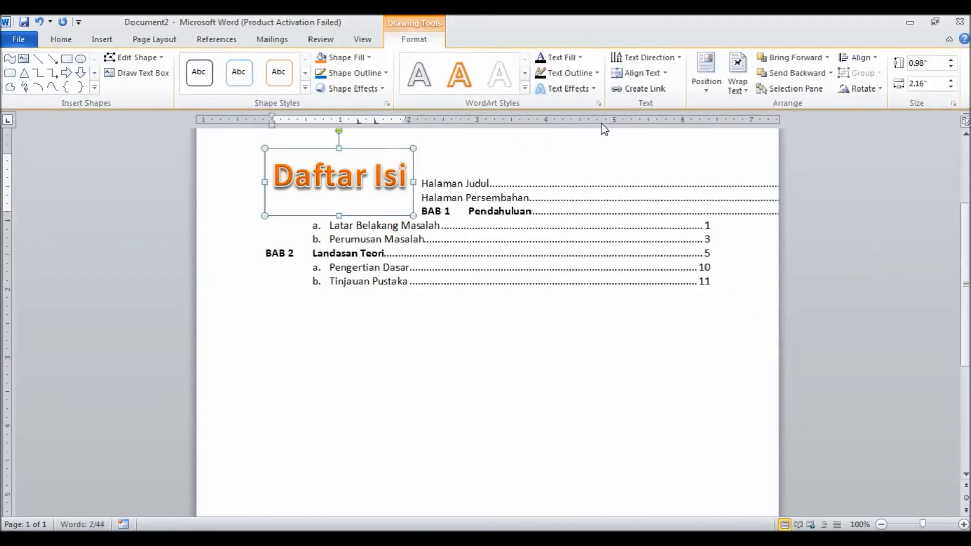
{"action": "left_click", "coordinate": [384, 91]}
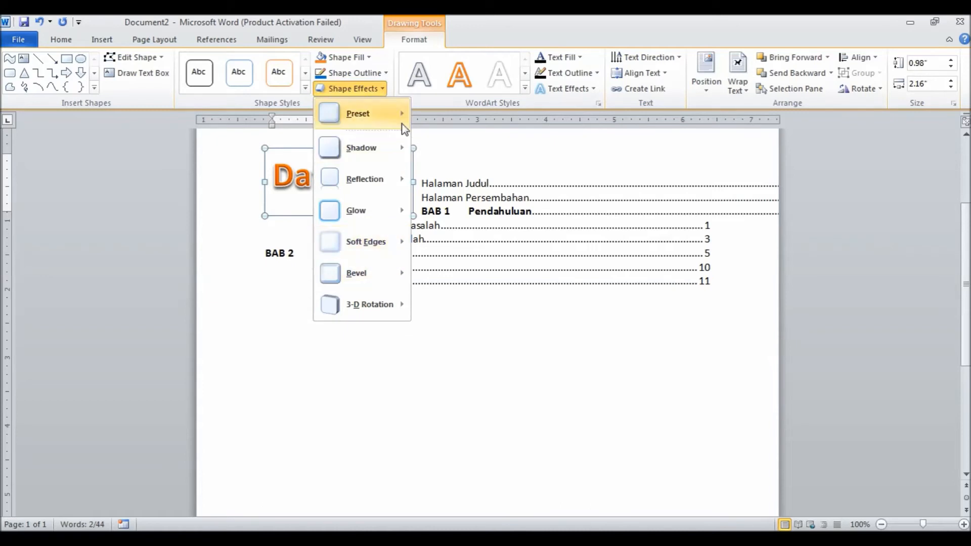
{"action": "left_click", "coordinate": [538, 29]}
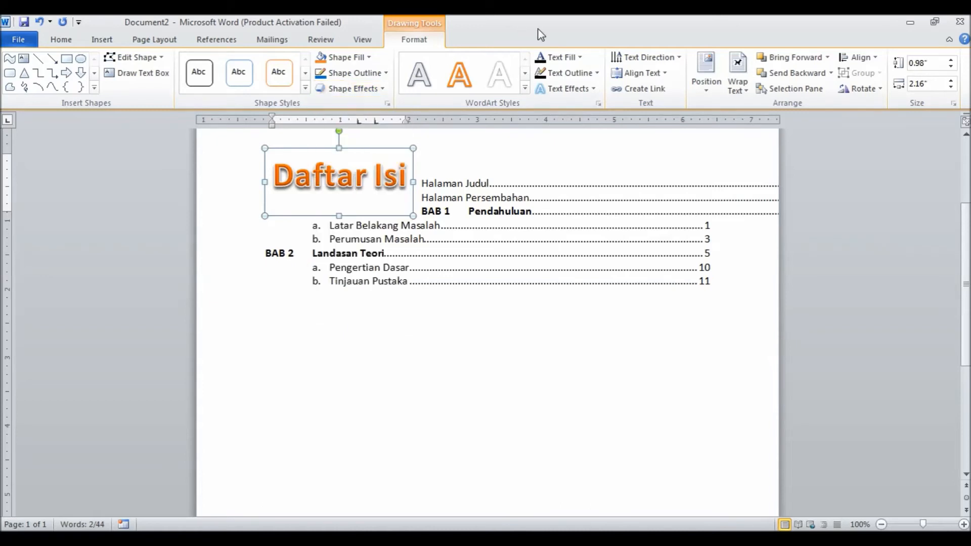
{"action": "left_click", "coordinate": [387, 104]}
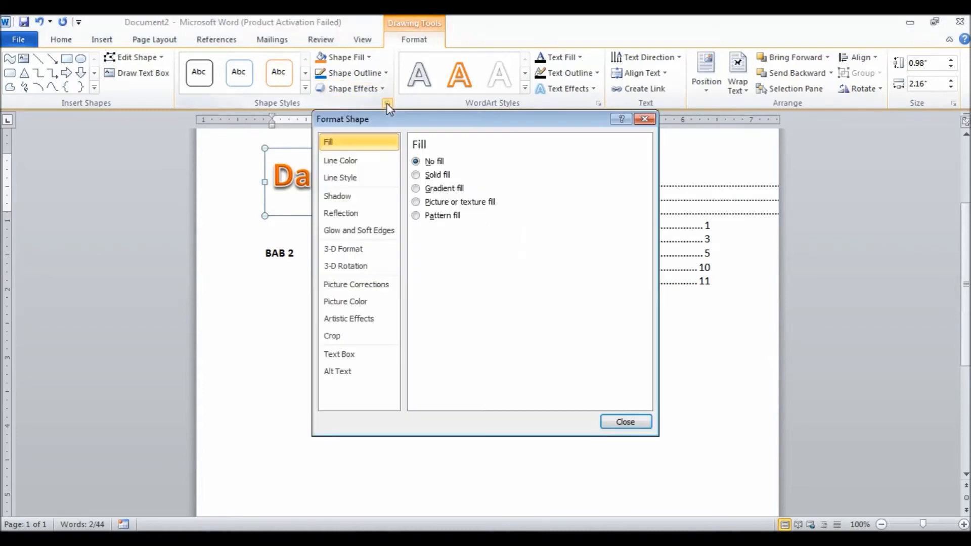
{"action": "left_click", "coordinate": [305, 88]}
{"action": "mouse_move", "coordinate": [460, 302]}
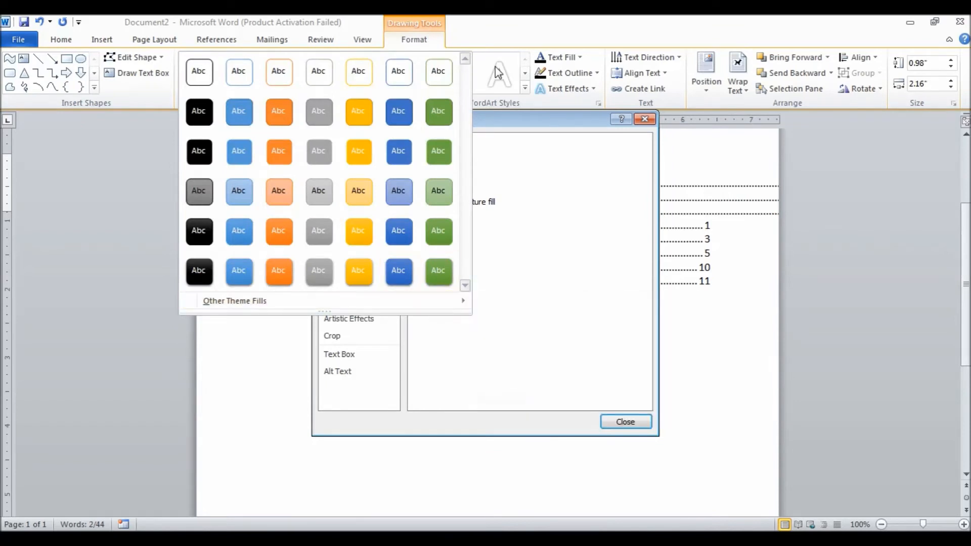
{"action": "left_click", "coordinate": [538, 27]}
- Apply a warp text transform that dips in the middle to the "Daftar Isi" WordArt and close the Format Shape dialog
{"action": "left_click", "coordinate": [593, 91]}
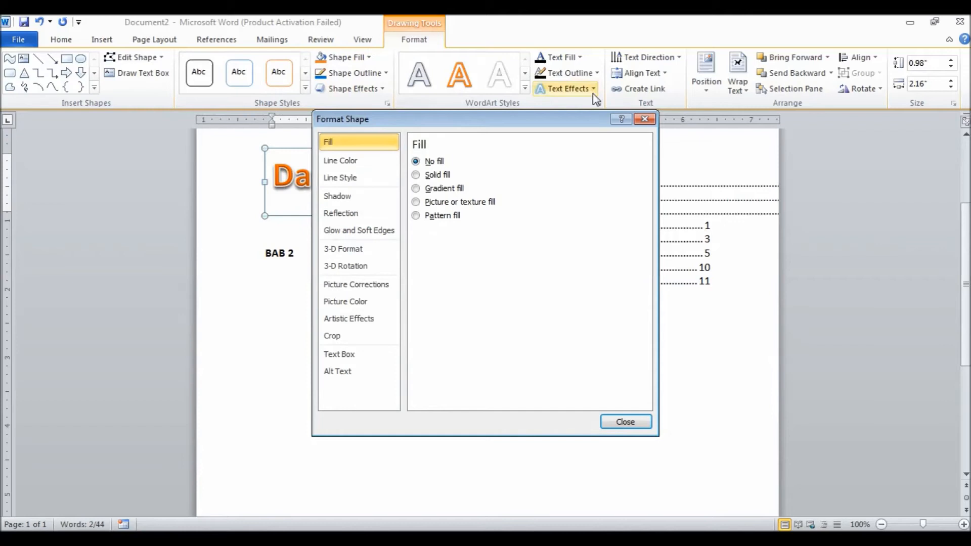
{"action": "mouse_move", "coordinate": [623, 271]}
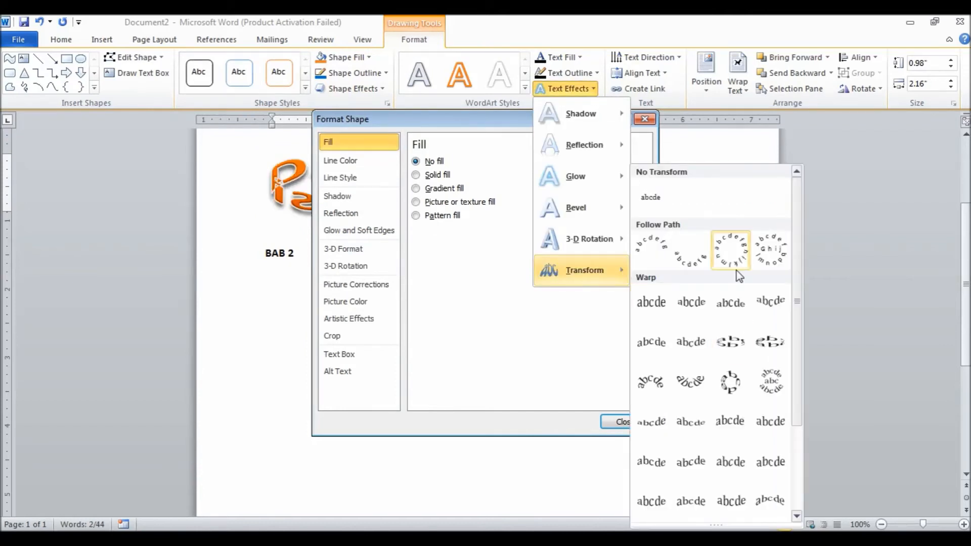
{"action": "left_click", "coordinate": [767, 303]}
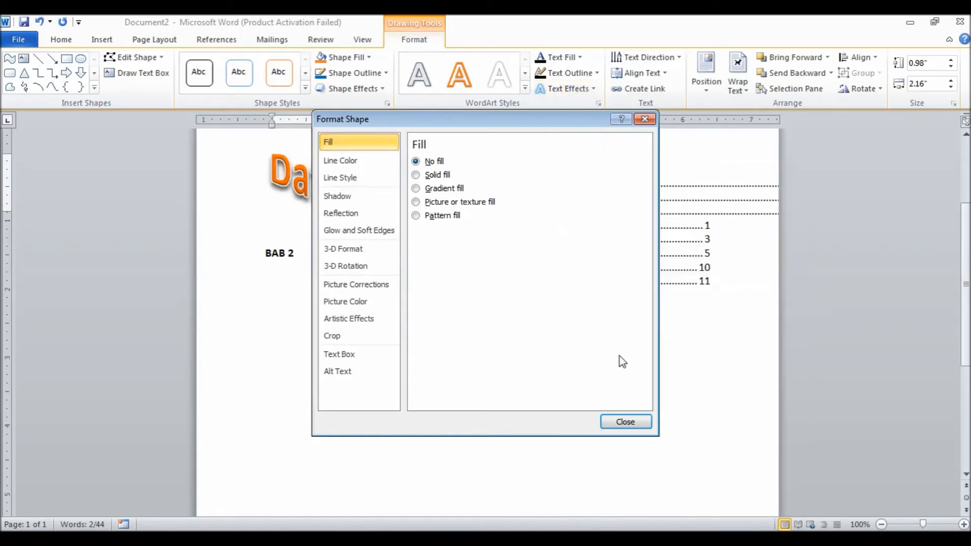
{"action": "left_click", "coordinate": [625, 422]}
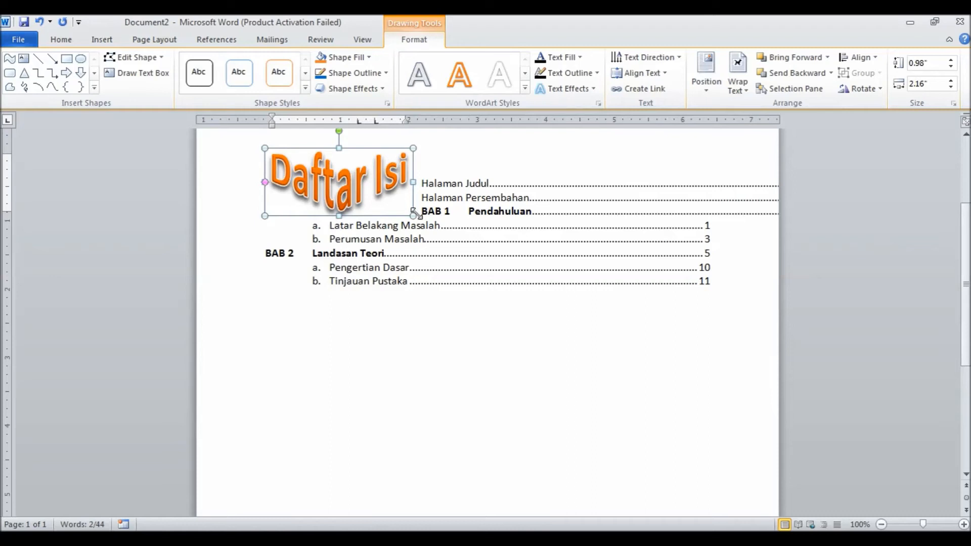
- Set the text wrapping of the "Daftar Isi" WordArt to Through
{"action": "right_click", "coordinate": [392, 179]}
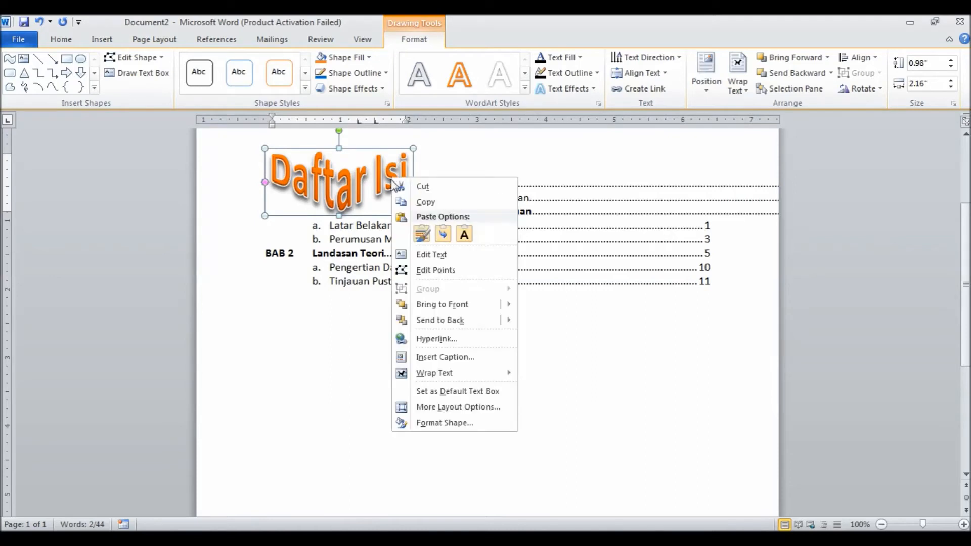
{"action": "mouse_move", "coordinate": [458, 374]}
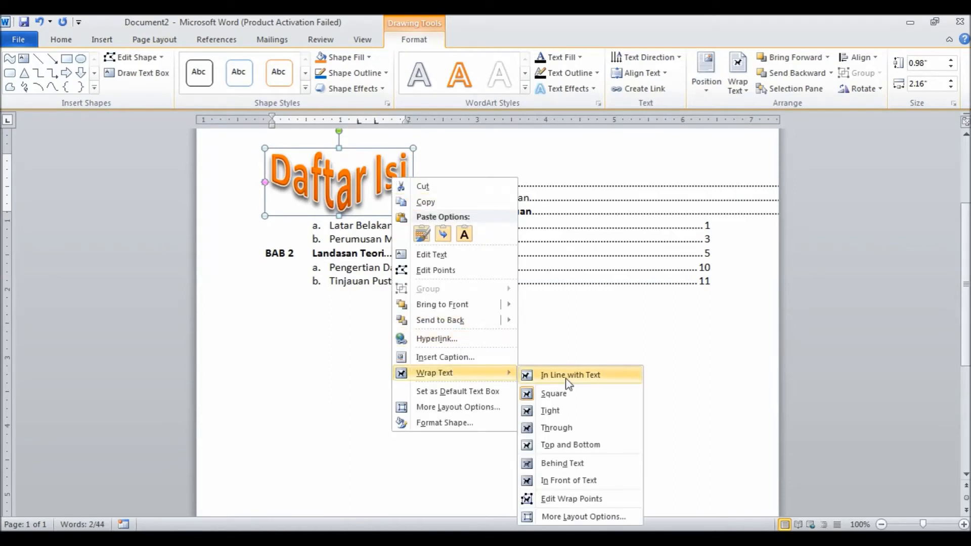
{"action": "left_click", "coordinate": [581, 428]}
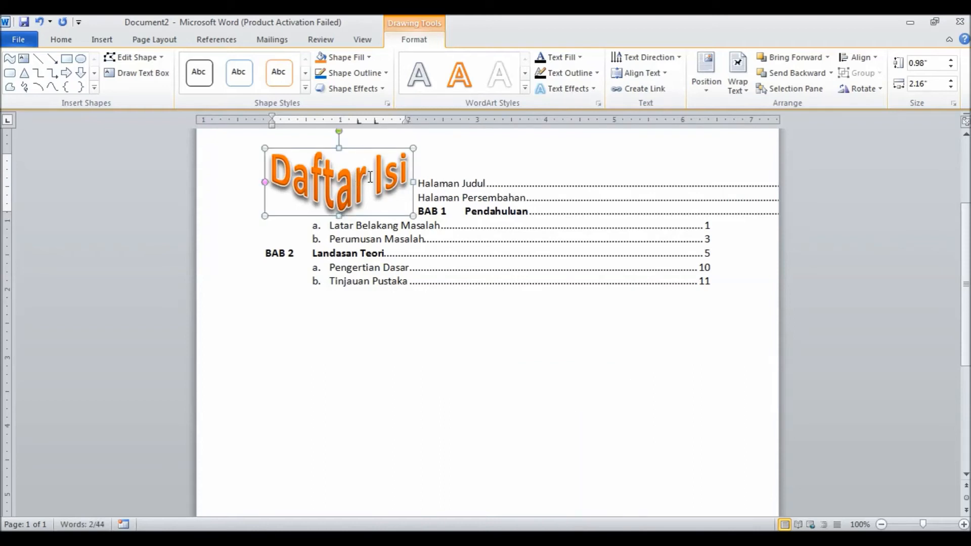
- Move the "Daftar Isi" WordArt towards the page centre above the list and reduce its height to about 0.84"
{"action": "scroll", "coordinate": [455, 126], "scroll_direction": "up", "scroll_amount": 2}
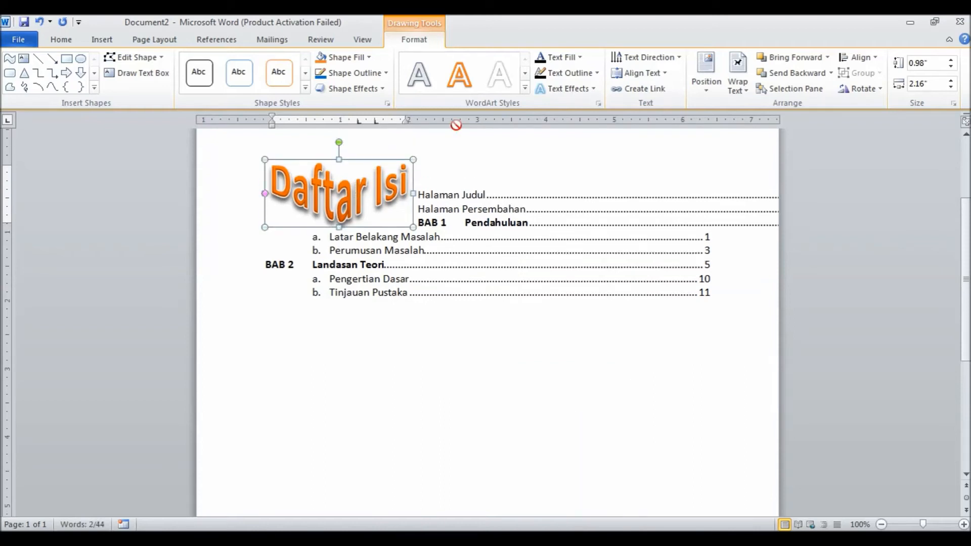
{"action": "left_click_drag", "start_coordinate": [457, 145], "coordinate": [464, 148]}
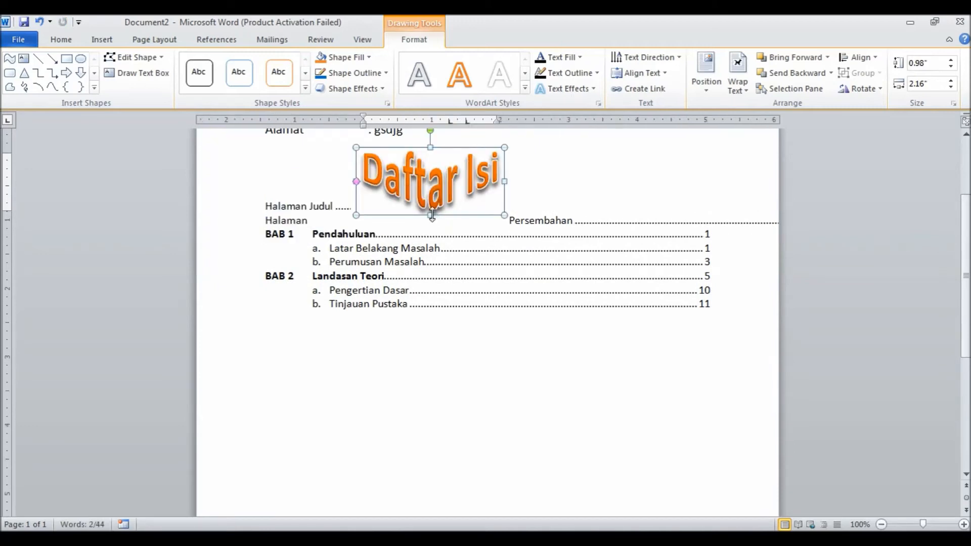
{"action": "left_click_drag", "start_coordinate": [431, 215], "coordinate": [431, 206]}
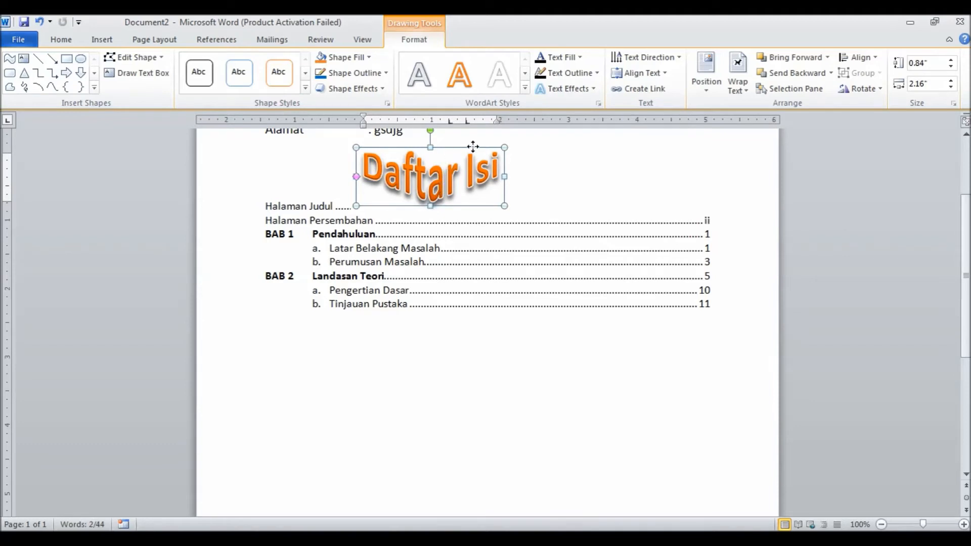
- Shift the "Daftar Isi" WordArt further towards the centre and nudge it up clear of the "Halaman Judul" line
{"action": "left_click_drag", "start_coordinate": [446, 148], "coordinate": [473, 146]}
{"action": "key", "text": "Up"}
{"action": "key", "text": "Up"}
{"action": "key", "text": "Up"}
{"action": "key", "text": "Up"}
{"action": "key", "text": "Up"}
{"action": "key", "text": "Up"}
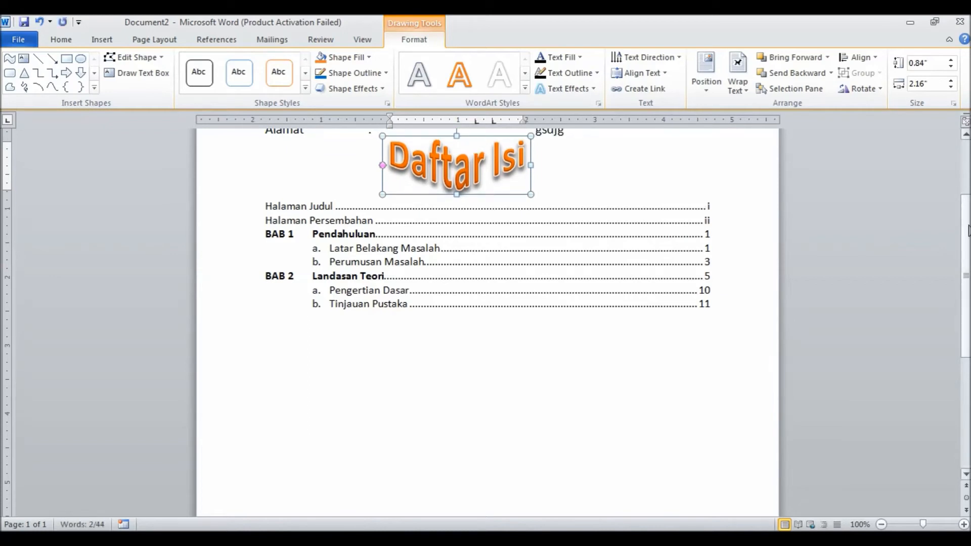
- Widen the "Daftar Isi" WordArt to about 2.63" and reduce its height from the top edge to about 0.74", clear of the "Alamat" line
{"action": "scroll", "coordinate": [492, 169], "scroll_direction": "up", "scroll_amount": 2}
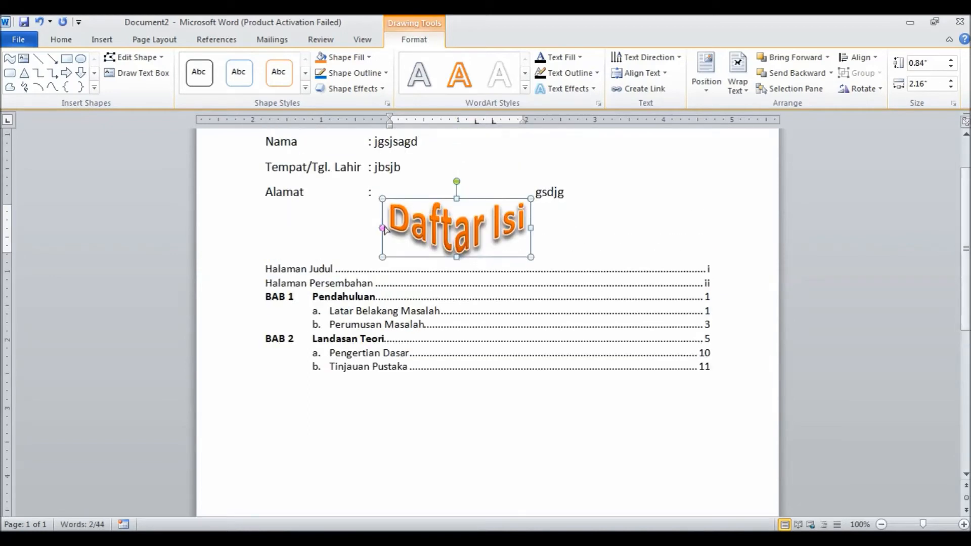
{"action": "left_click_drag", "start_coordinate": [529, 229], "coordinate": [563, 230]}
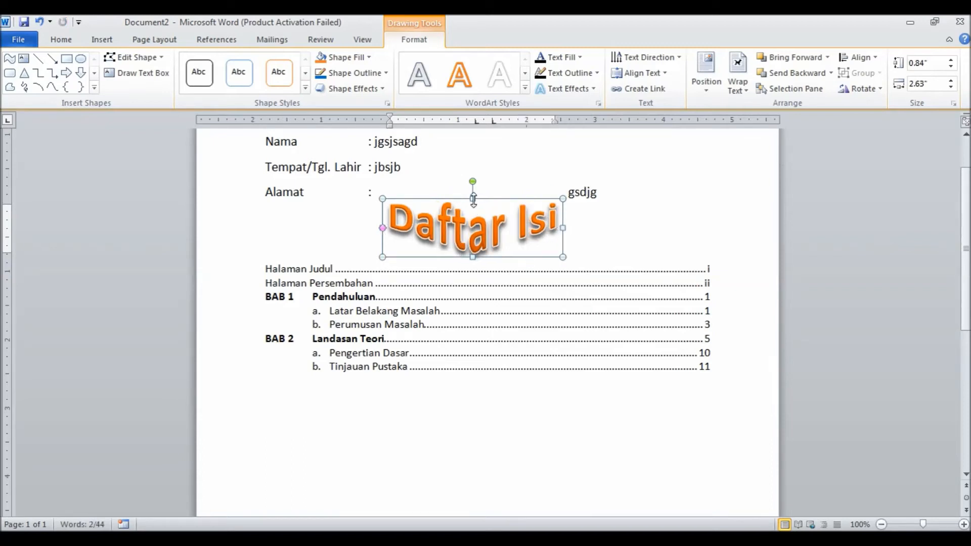
{"action": "left_click_drag", "start_coordinate": [472, 198], "coordinate": [475, 205]}
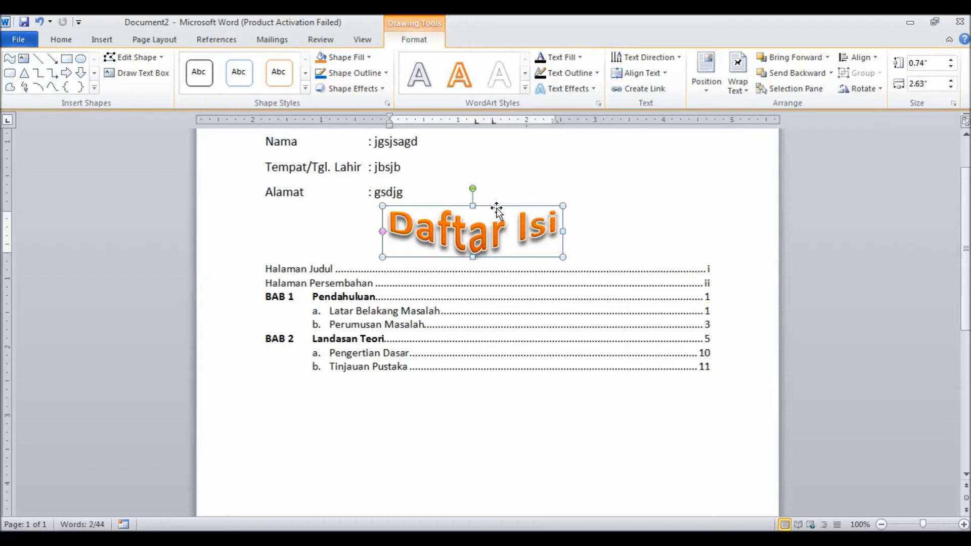
- Nudge the "Daftar Isi" WordArt slightly and give its text a dark gold theme-colour outline
{"action": "left_click_drag", "start_coordinate": [497, 209], "coordinate": [500, 210]}
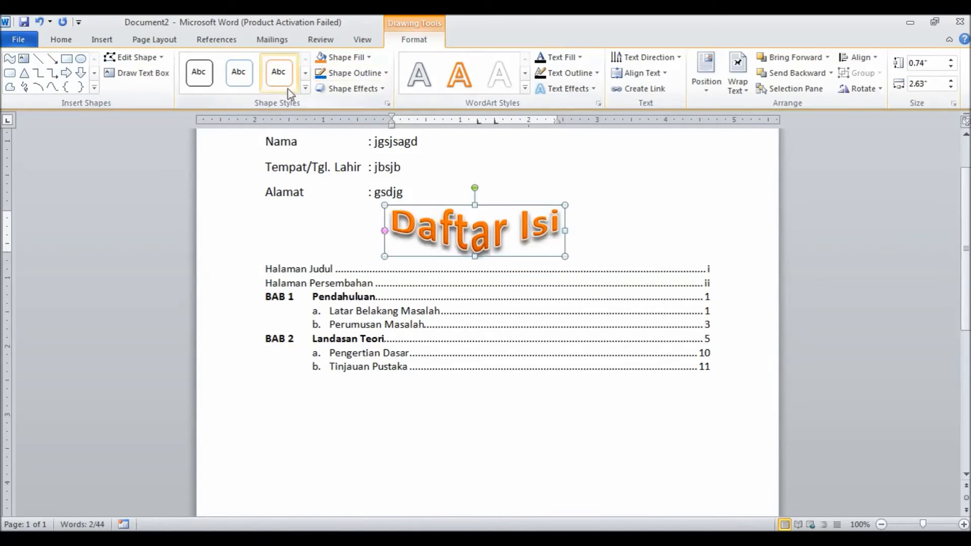
{"action": "left_click", "coordinate": [598, 74]}
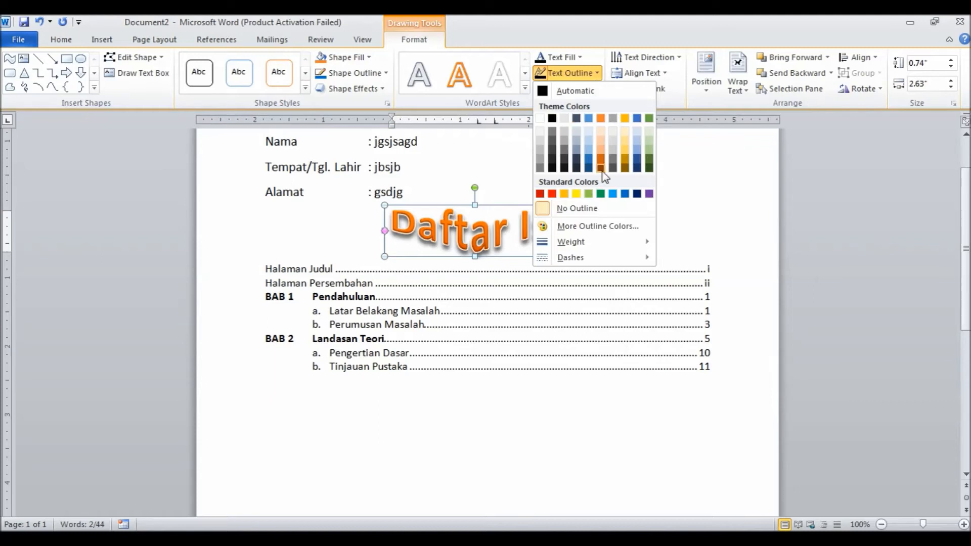
{"action": "left_click", "coordinate": [589, 160]}
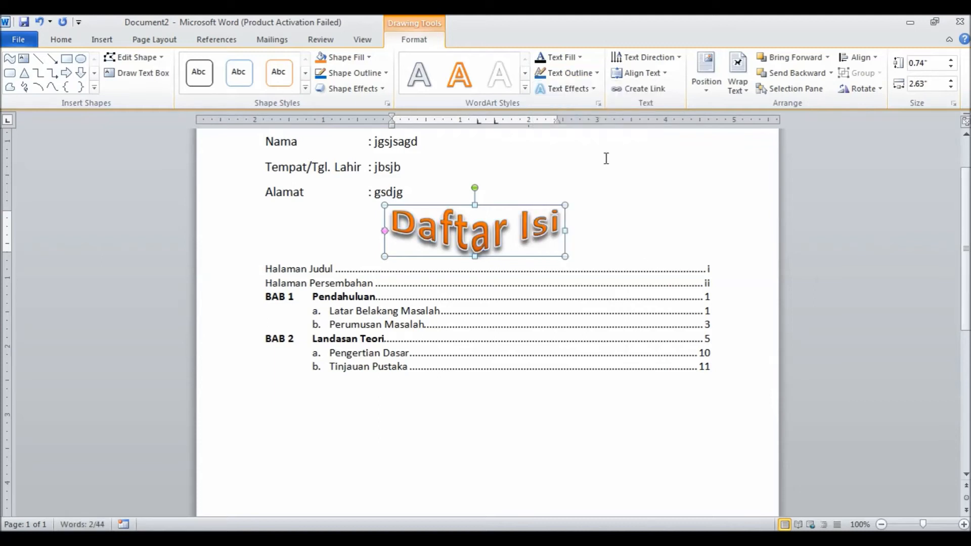
{"action": "left_click", "coordinate": [598, 73]}
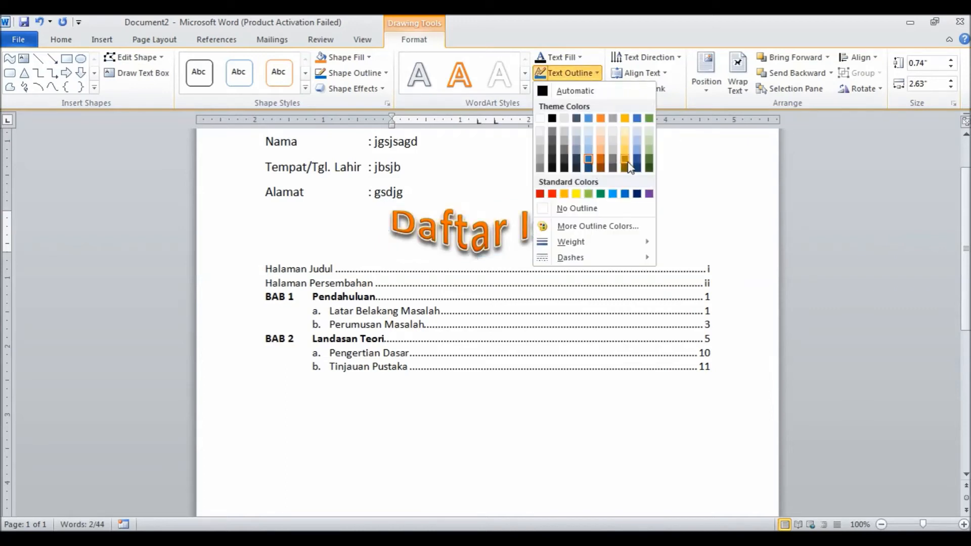
{"action": "left_click", "coordinate": [625, 161]}
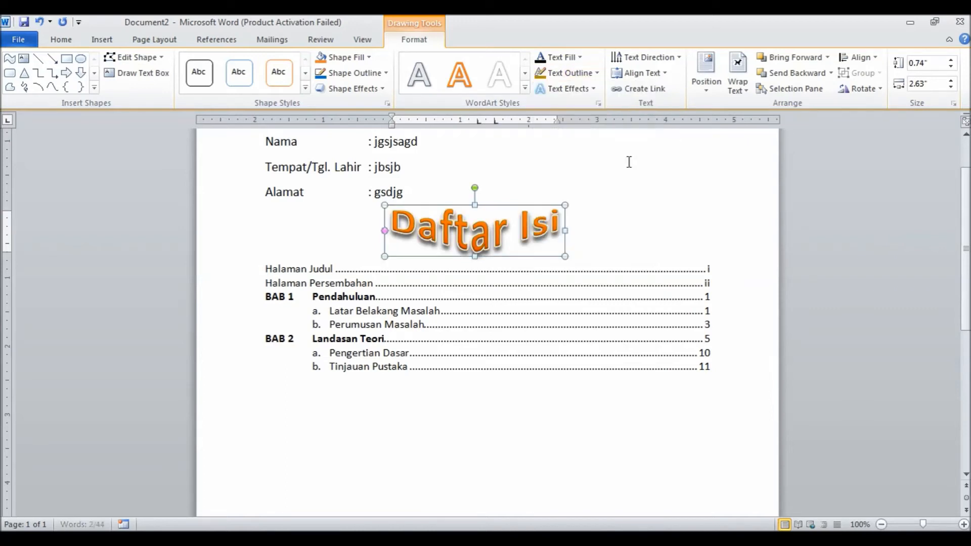
- Apply a blue glow from the second row of glow variations to the "Daftar Isi" WordArt text
{"action": "left_click", "coordinate": [593, 91]}
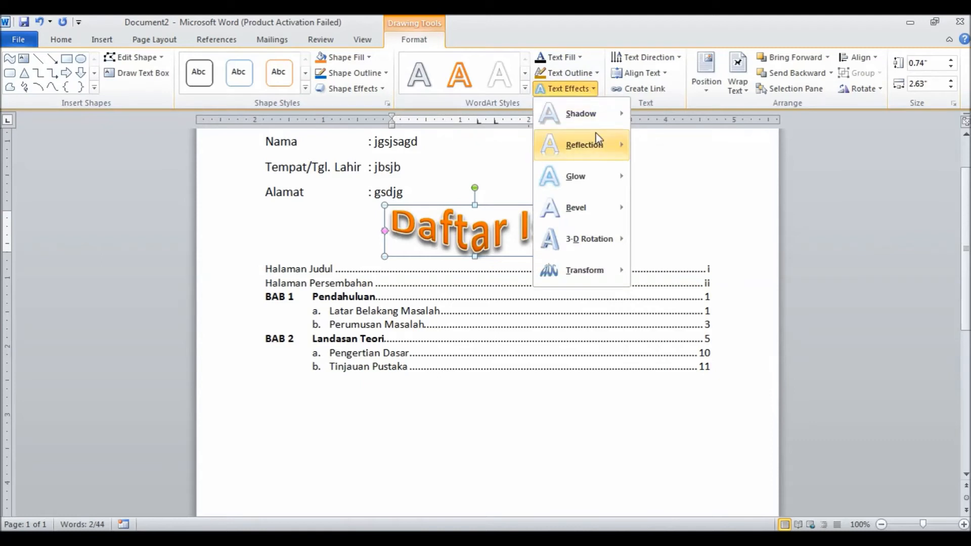
{"action": "mouse_move", "coordinate": [614, 113]}
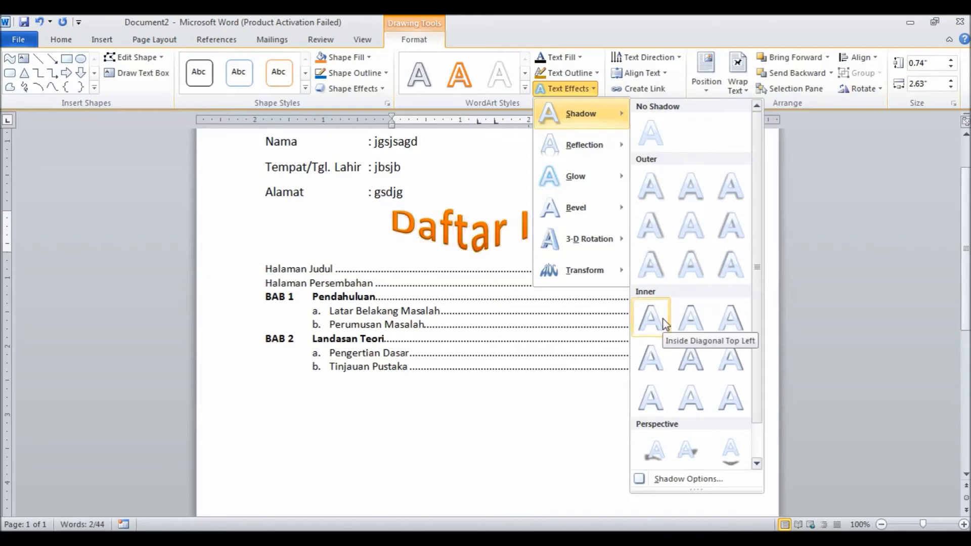
{"action": "mouse_move", "coordinate": [617, 174]}
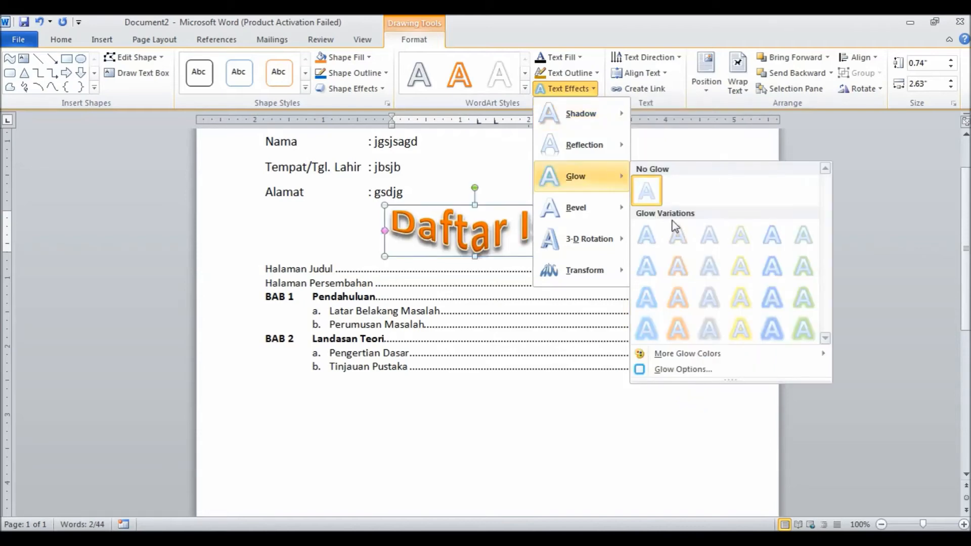
{"action": "left_click", "coordinate": [771, 267]}
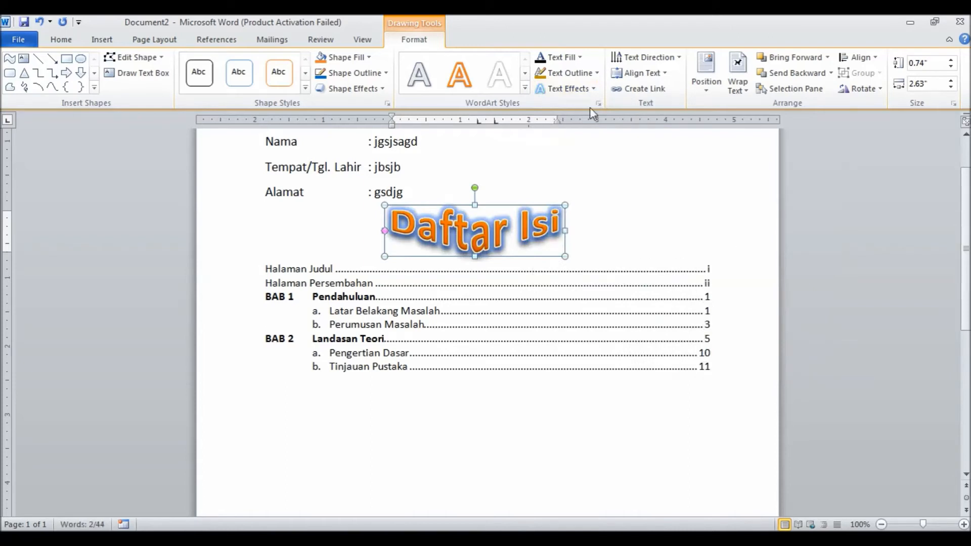
- Transform the "Daftar Isi" WordArt with a double-wave warp and reduce its height from the upper edge to about 0.68"
{"action": "left_click", "coordinate": [592, 90]}
{"action": "mouse_move", "coordinate": [622, 272]}
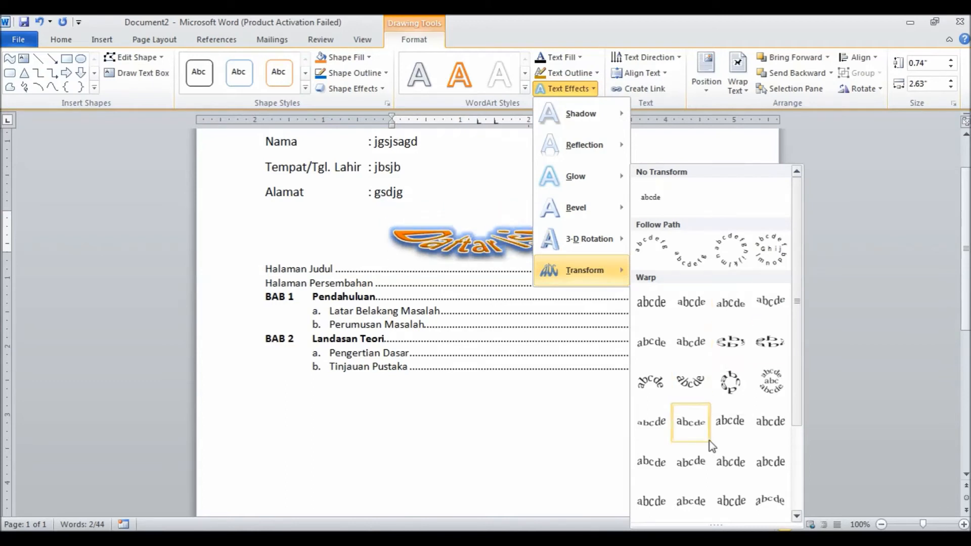
{"action": "left_click_drag", "start_coordinate": [799, 272], "coordinate": [797, 356]}
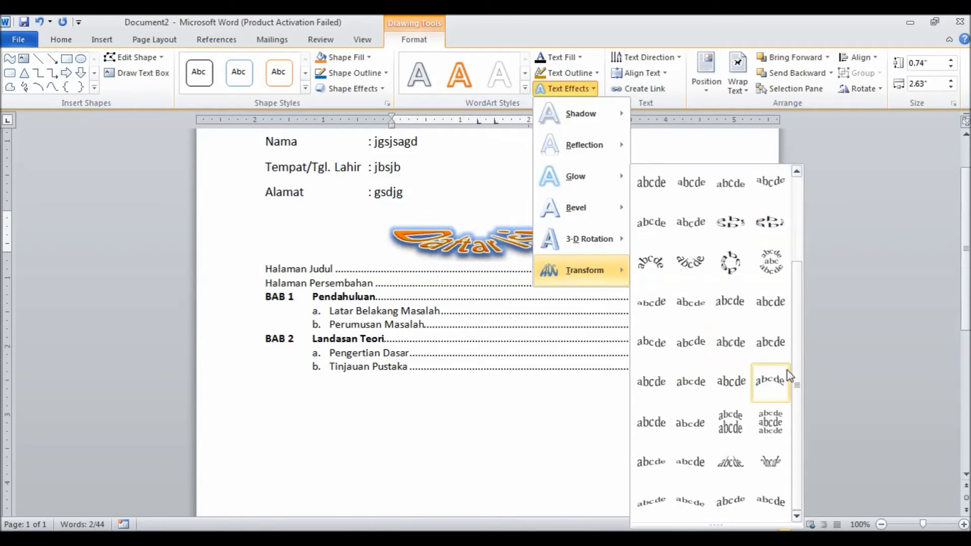
{"action": "left_click", "coordinate": [772, 344]}
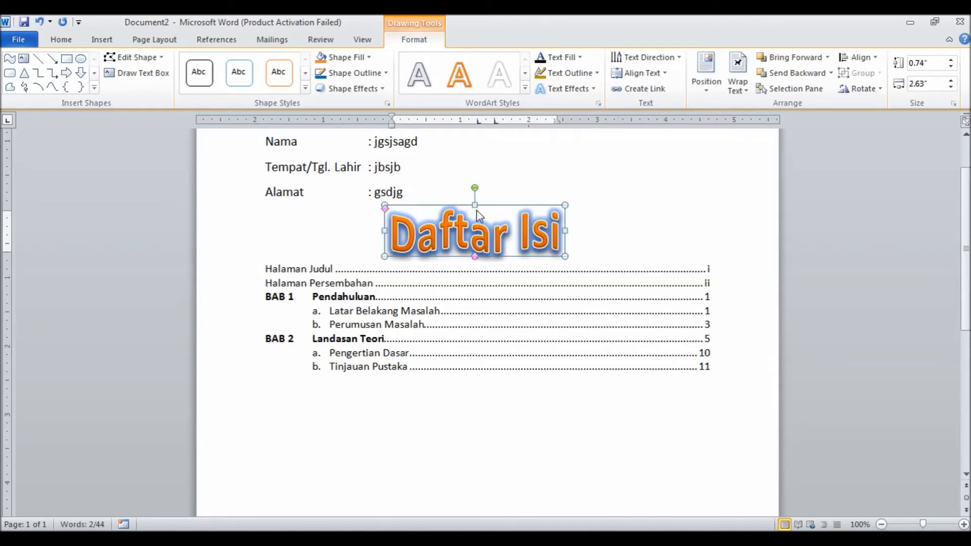
{"action": "left_click_drag", "start_coordinate": [476, 211], "coordinate": [408, 214]}
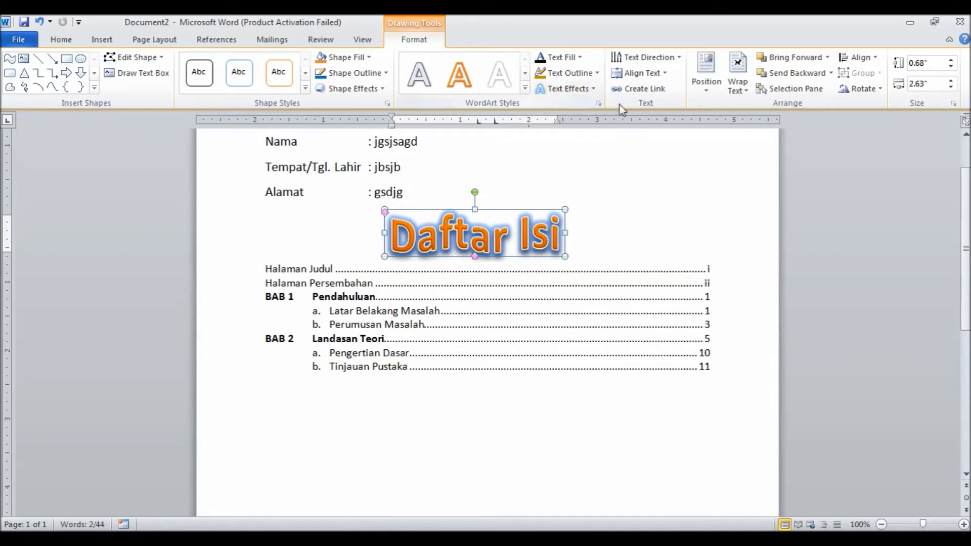
{"action": "left_click", "coordinate": [746, 96]}
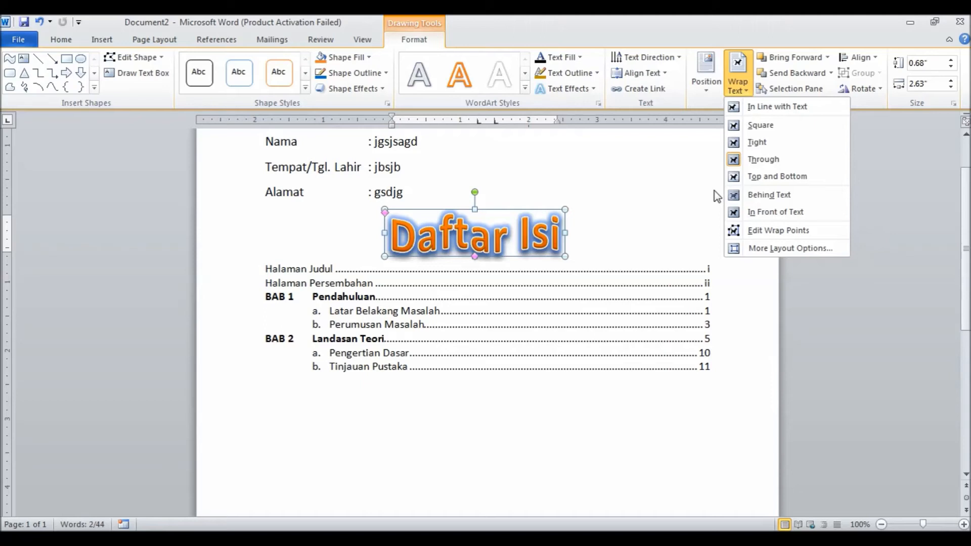
{"action": "left_click", "coordinate": [626, 237]}
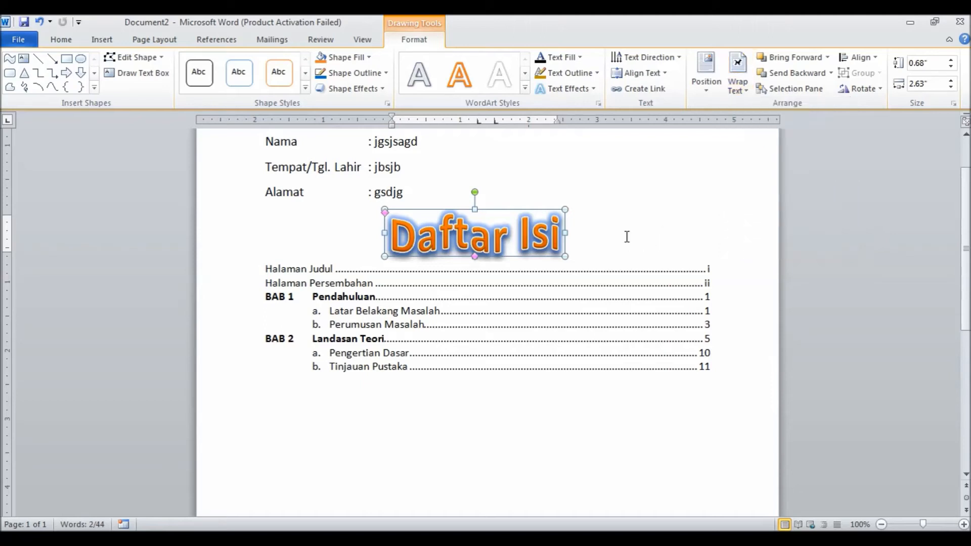
{"action": "left_click", "coordinate": [548, 437]}
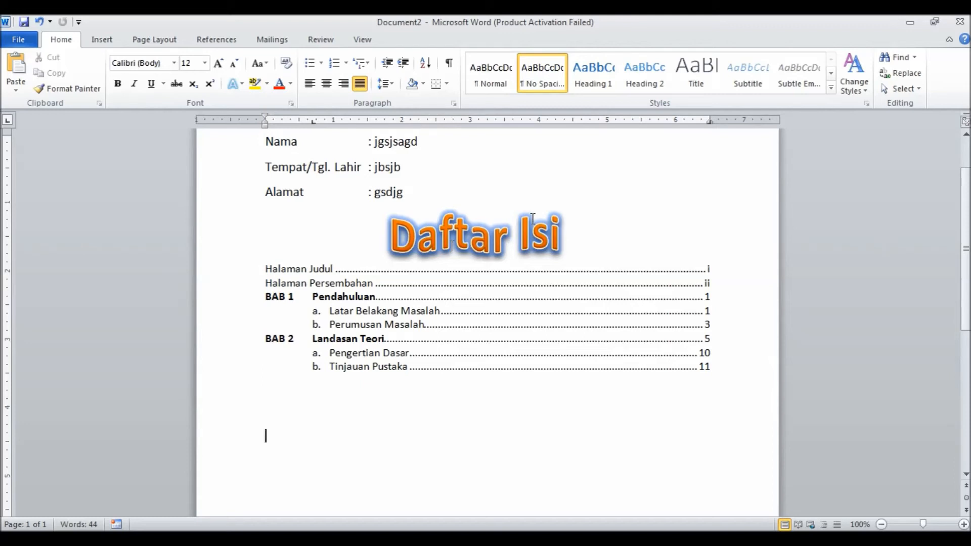
{"action": "left_click", "coordinate": [495, 240]}
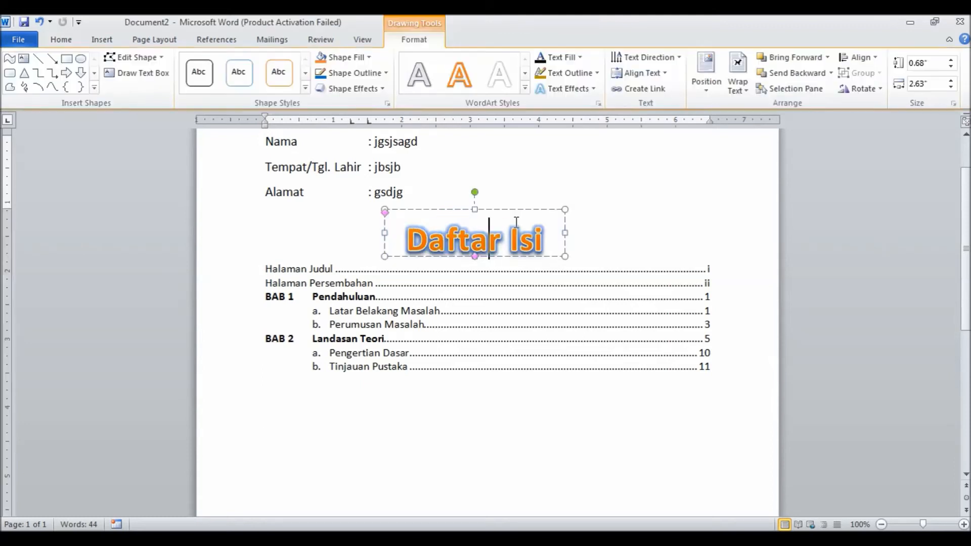
{"action": "left_click", "coordinate": [606, 223]}
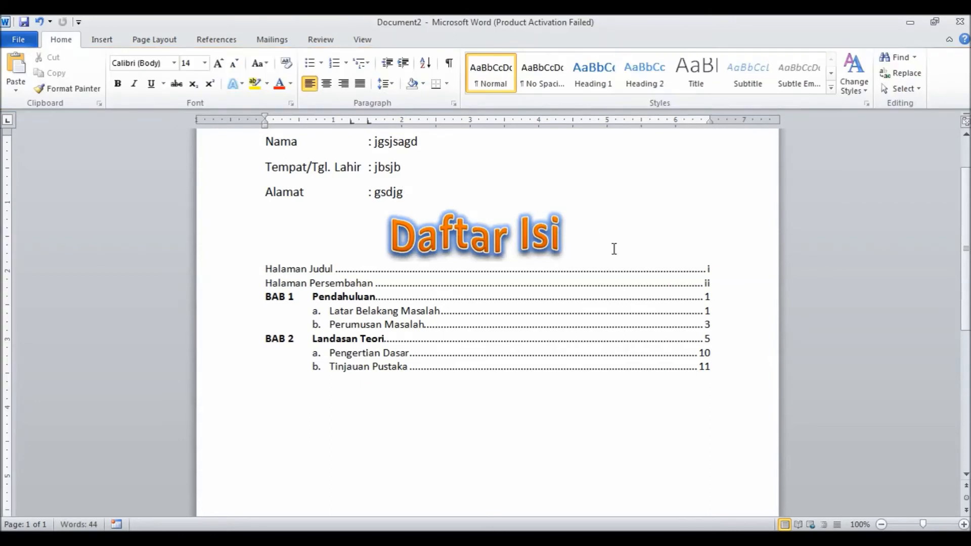
- Replace the WordArt title's text with "DAFTAR ISI" in capitals
{"action": "left_click", "coordinate": [450, 245]}
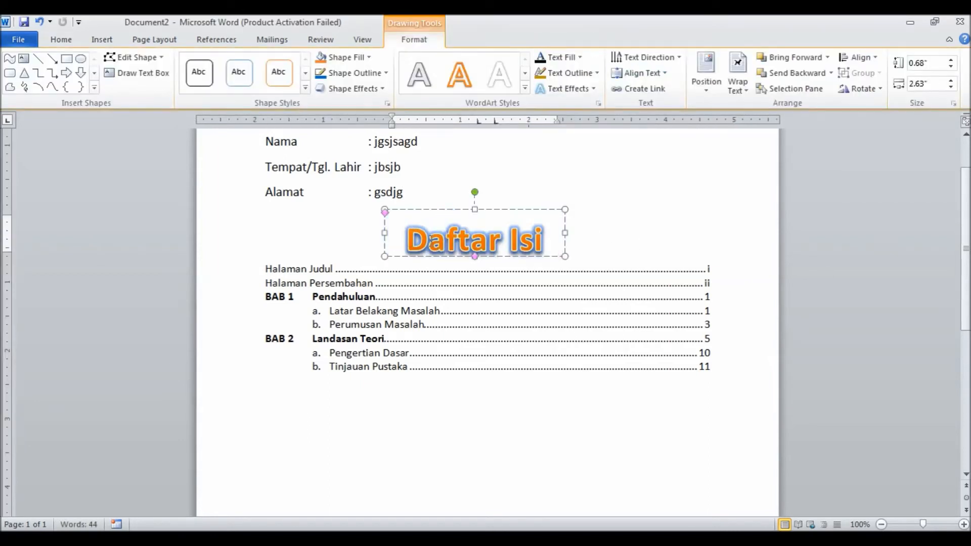
{"action": "left_click_drag", "start_coordinate": [407, 239], "coordinate": [541, 255]}
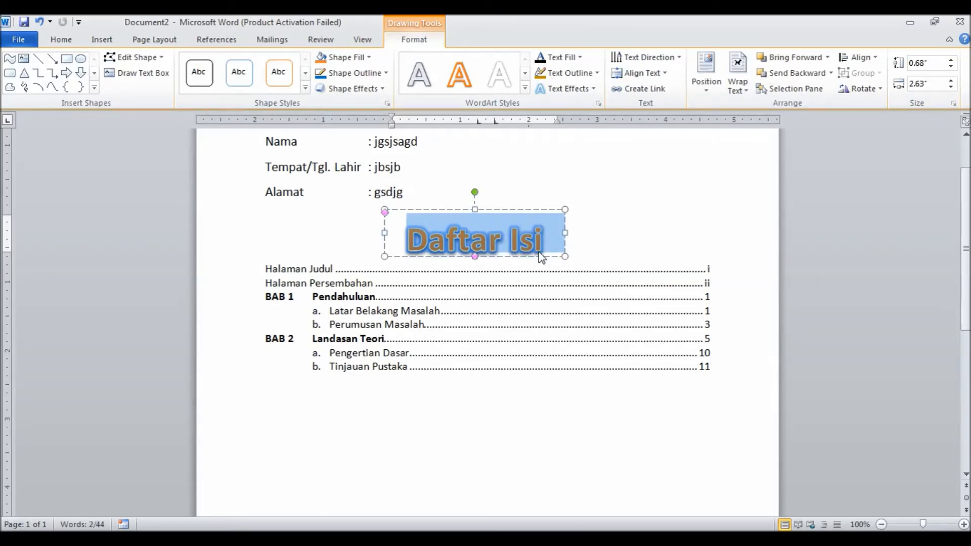
{"action": "type", "text": "D"}
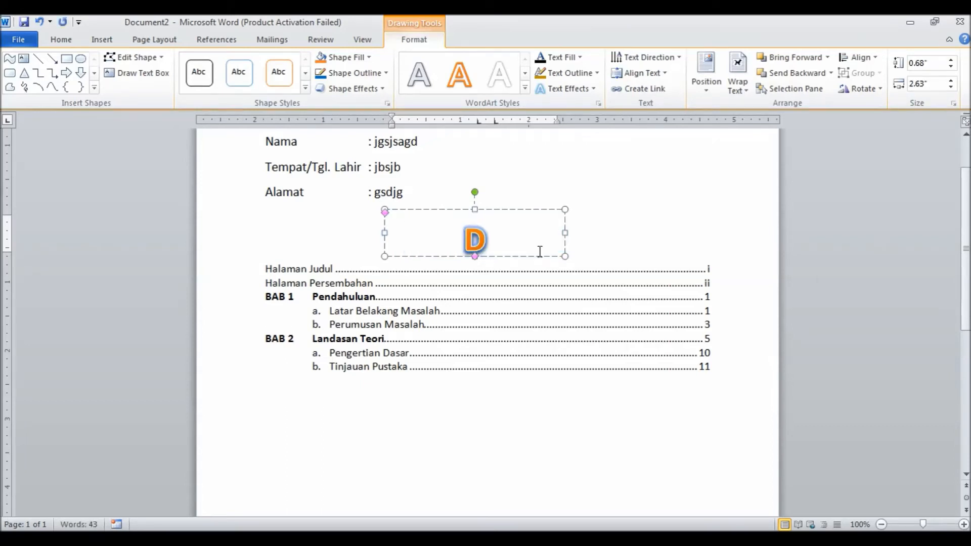
{"action": "type", "text": "AFTAR ISI"}
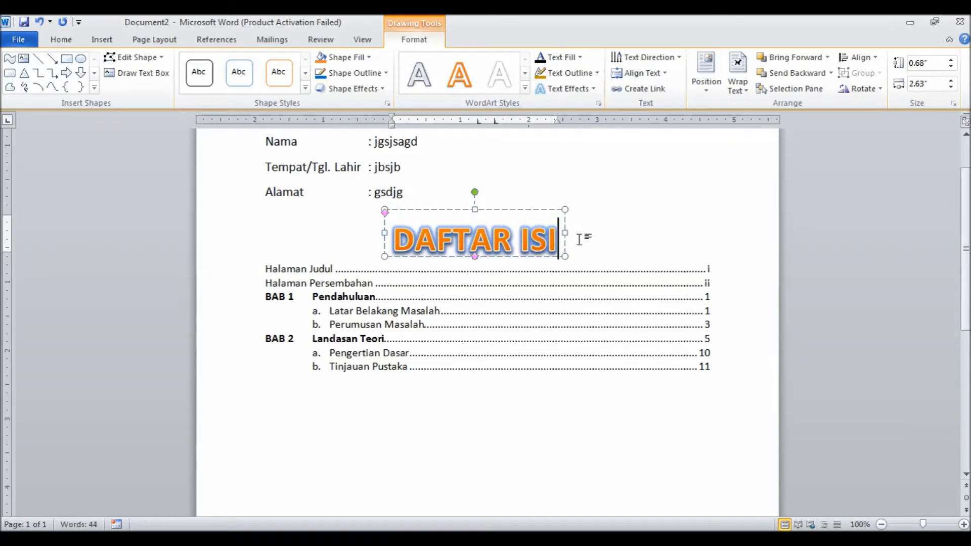
{"action": "left_click", "coordinate": [580, 240]}
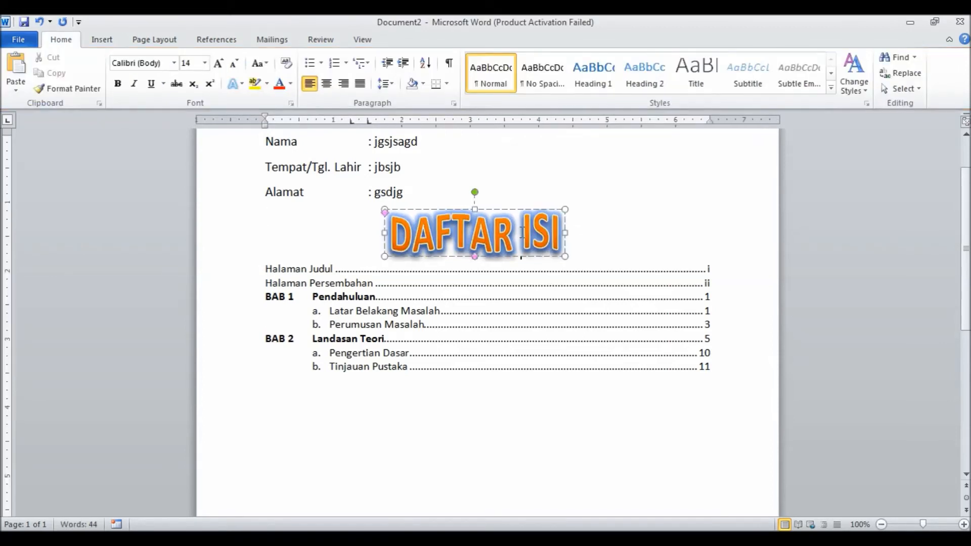
{"action": "left_click", "coordinate": [523, 232]}
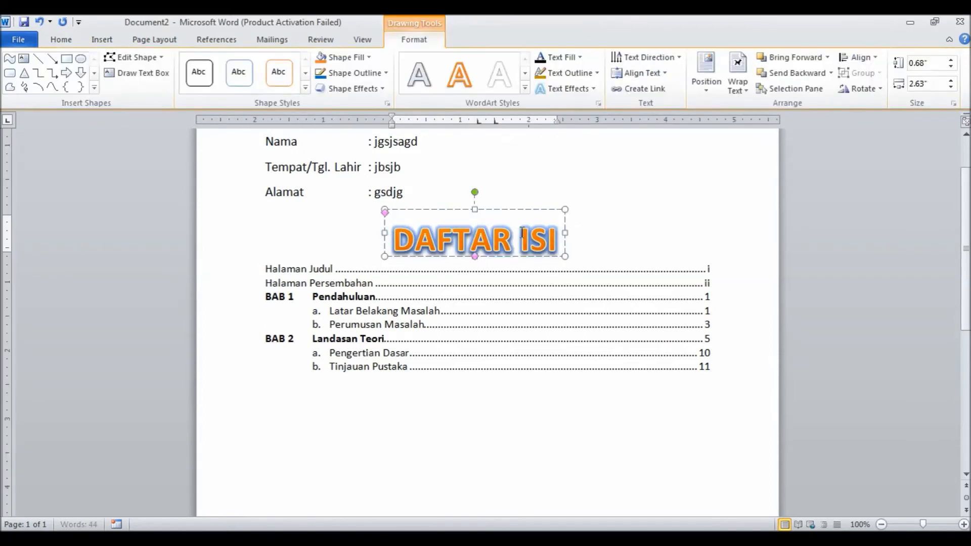
{"action": "left_click", "coordinate": [605, 227]}
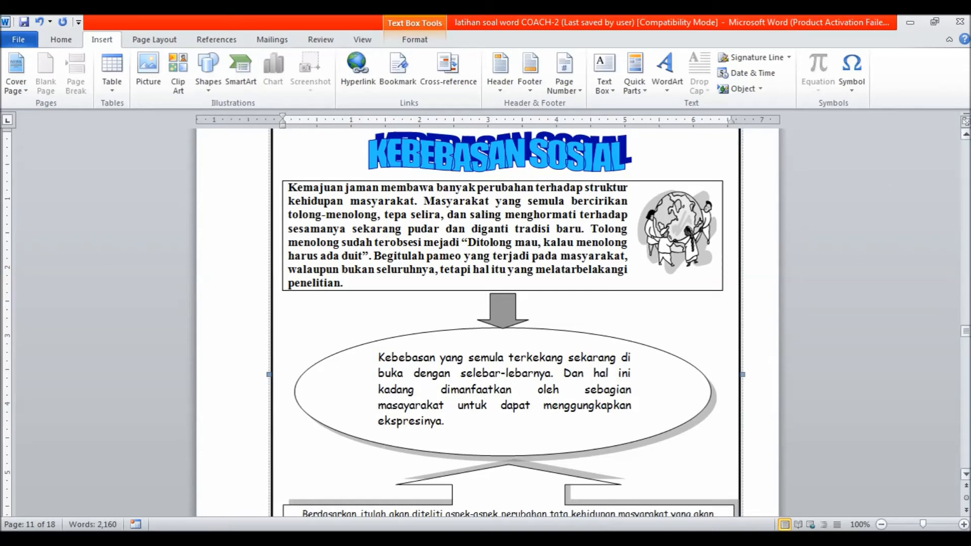
- Check the "KEBEBASAN SOSIAL" exercise page in the practice document, and insert a page break below the contents list in Document2
{"action": "left_click", "coordinate": [966, 134]}
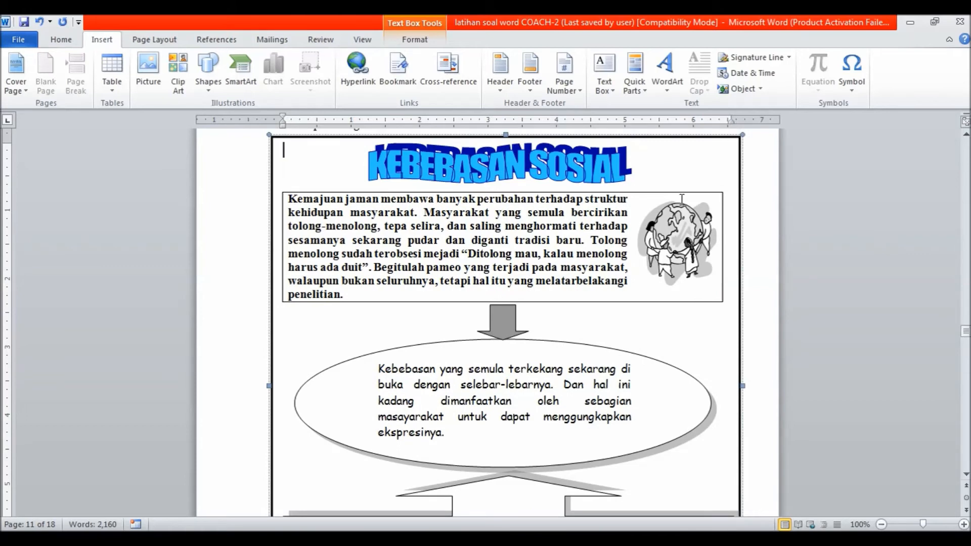
{"action": "left_click", "coordinate": [966, 476]}
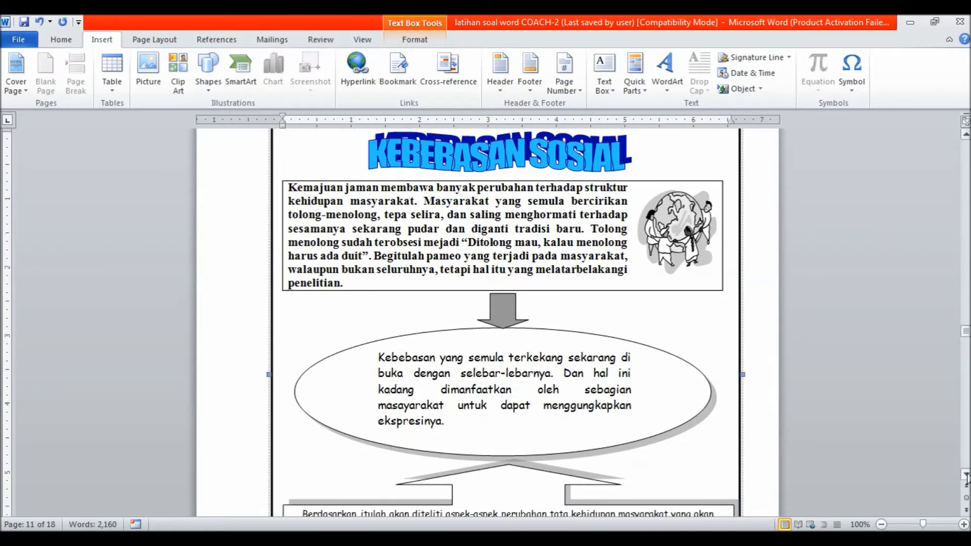
{"action": "left_click", "coordinate": [966, 475]}
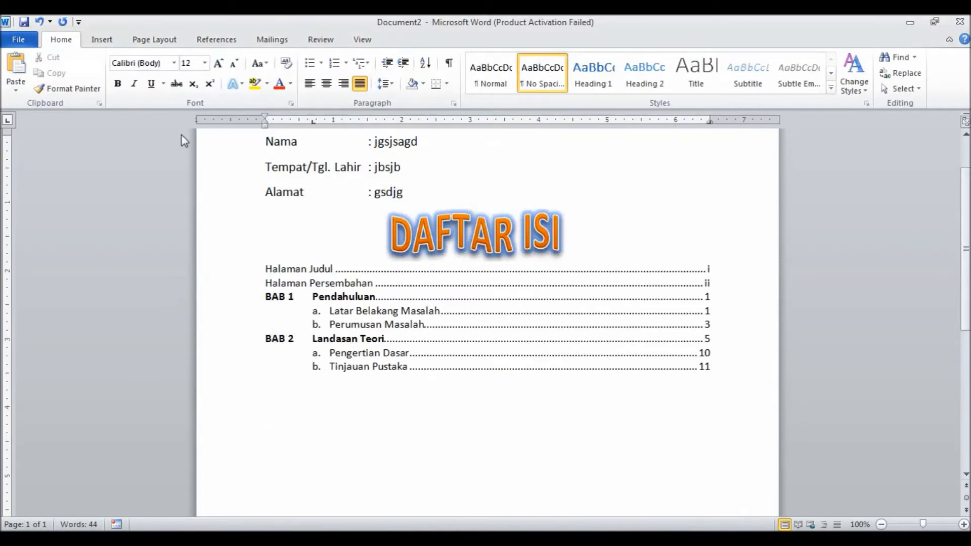
{"action": "left_click", "coordinate": [106, 42]}
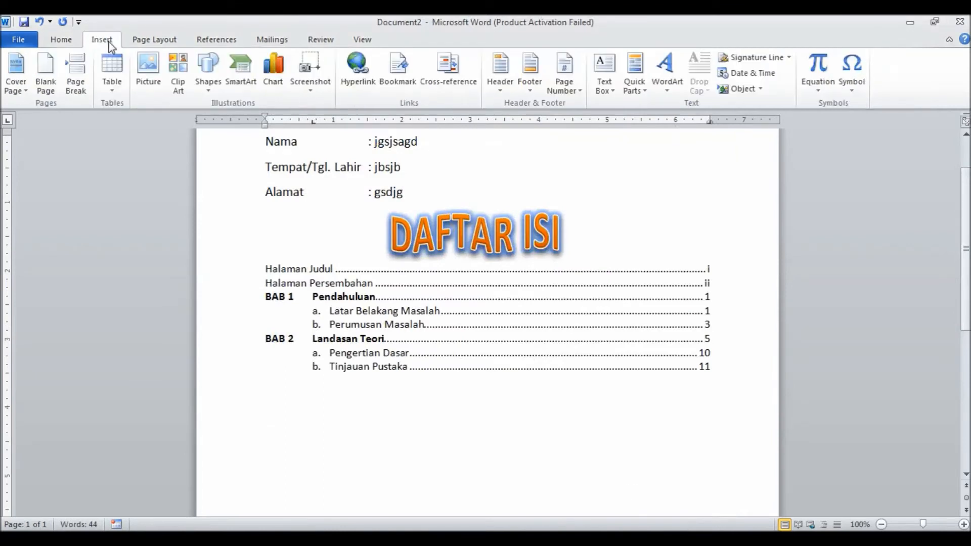
{"action": "left_click", "coordinate": [76, 91]}
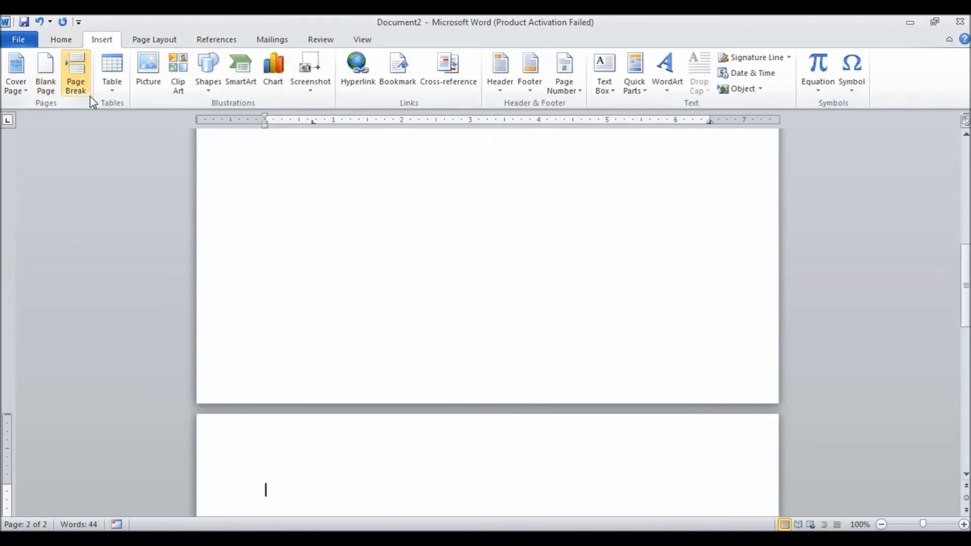
{"action": "type", "text": "kebe"}
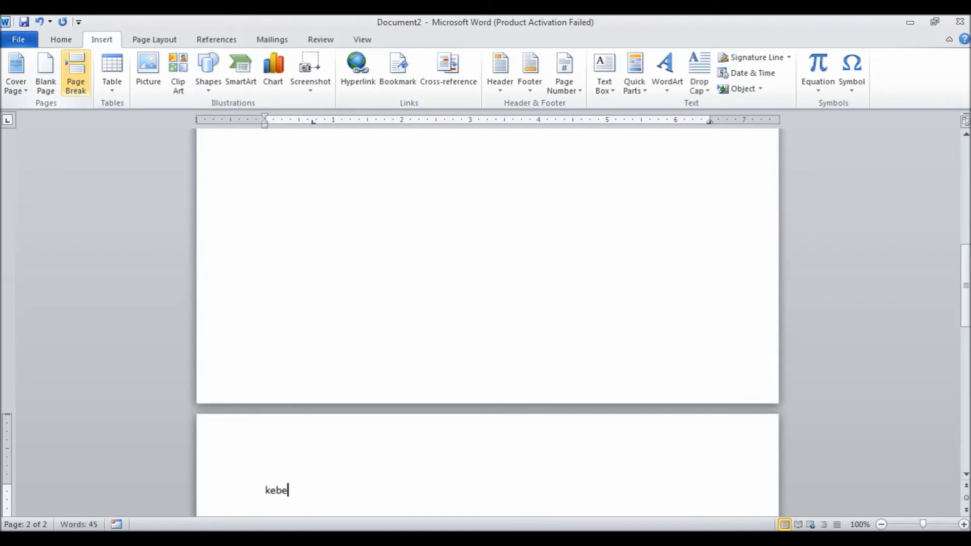
{"action": "key", "text": "BackSpace"}
{"action": "key", "text": "BackSpace"}
{"action": "key", "text": "BackSpace"}
{"action": "key", "text": "BackSpace"}
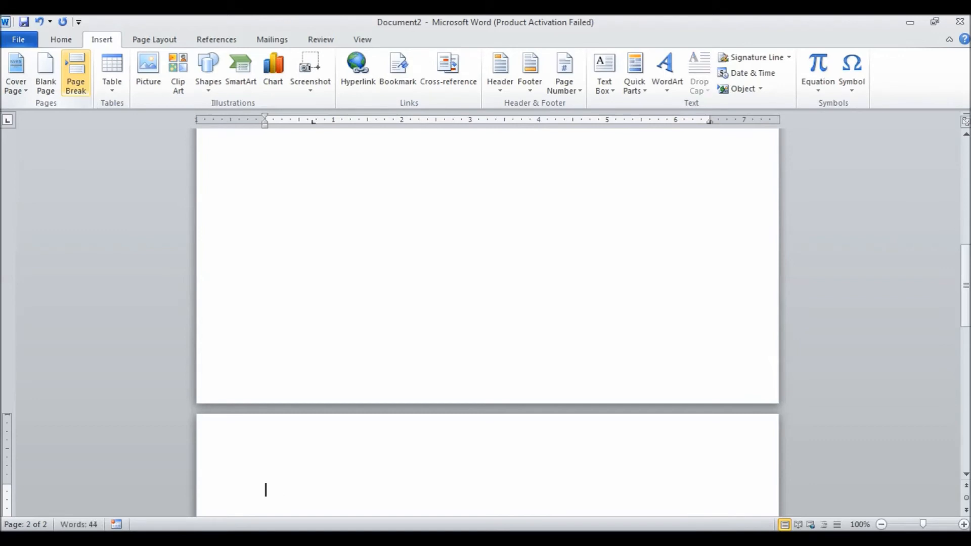
- Enter the heading "KEBEBASAN SOSIAL" in capitals on the new second page and select it
{"action": "type", "text": "KEBEBASA"}
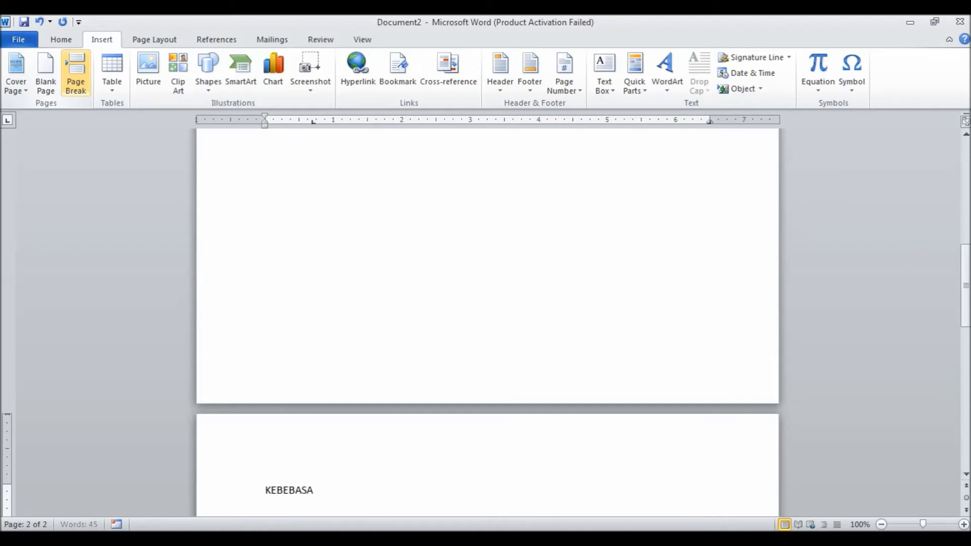
{"action": "type", "text": "N SOSIAL"}
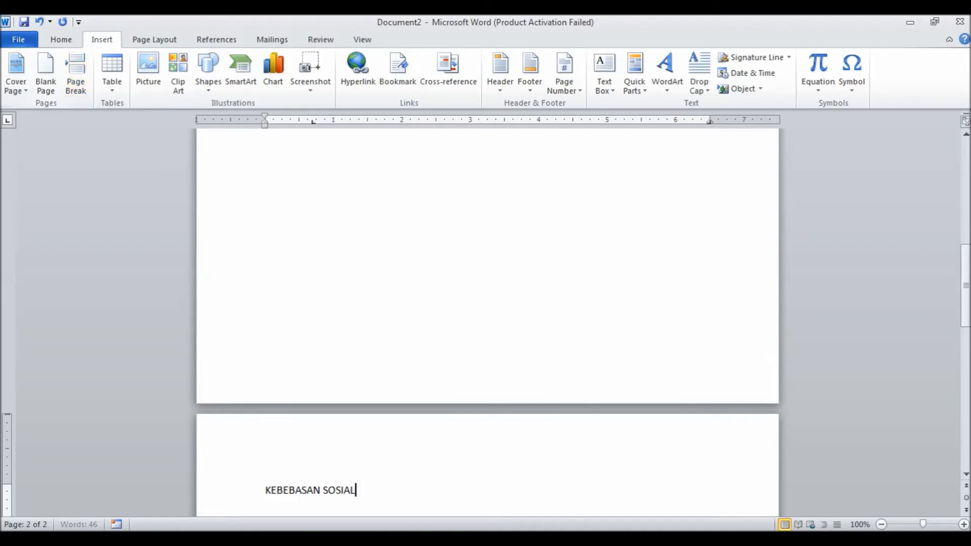
{"action": "left_click_drag", "start_coordinate": [267, 495], "coordinate": [351, 495]}
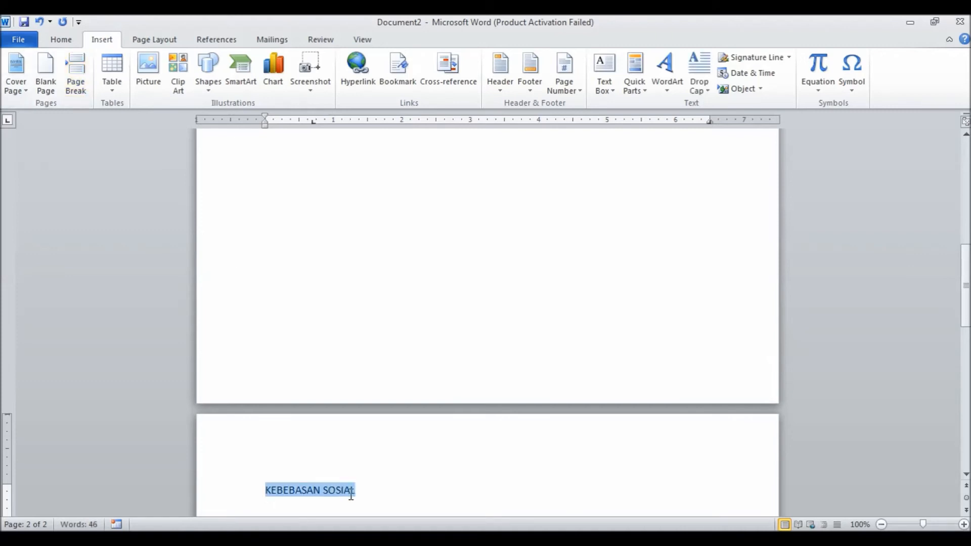
- Format the selected "KEBEBASAN SOSIAL" heading as 20 pt bold
{"action": "left_click", "coordinate": [62, 42]}
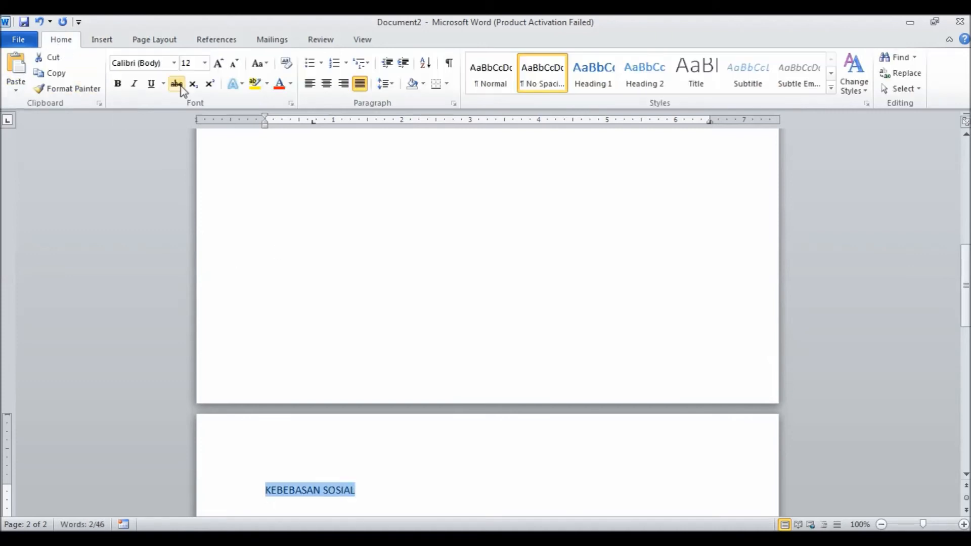
{"action": "left_click", "coordinate": [204, 61]}
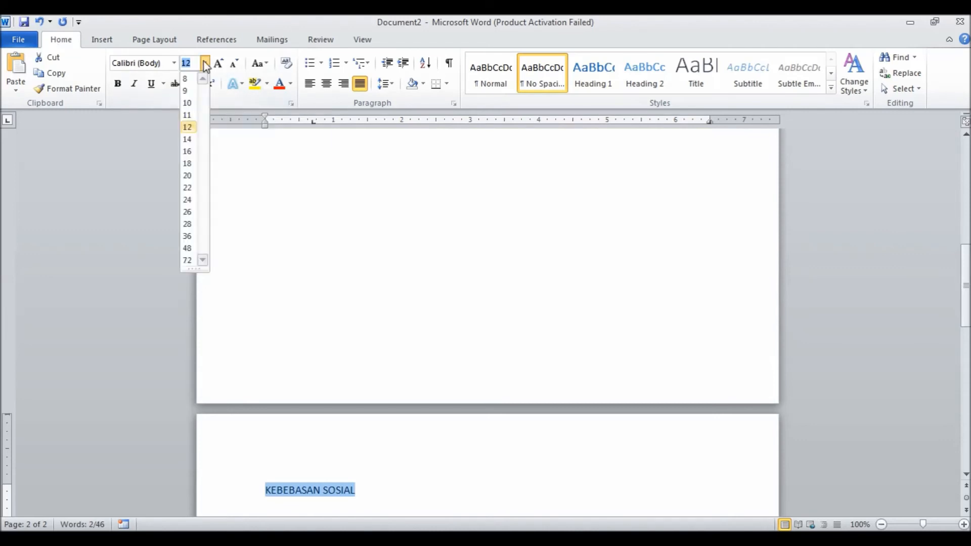
{"action": "left_click", "coordinate": [192, 177]}
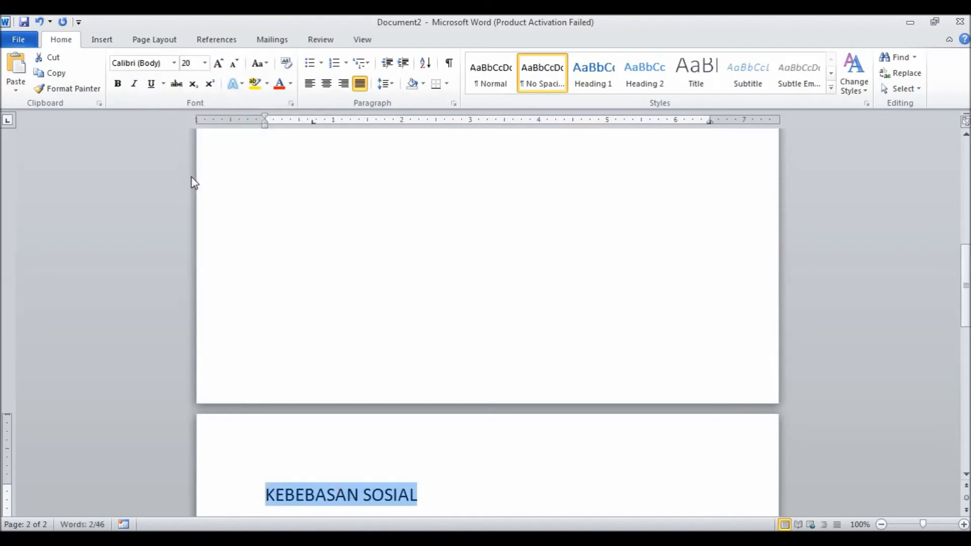
{"action": "left_click", "coordinate": [117, 84]}
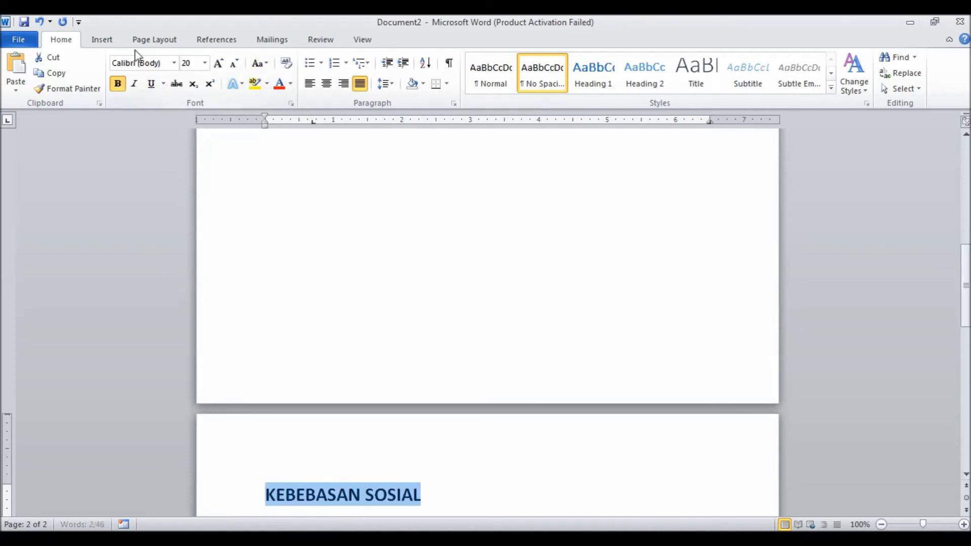
- Convert the heading to WordArt in the blue gradient style and apply a curved warp that enlarges the letters toward the end
{"action": "left_click", "coordinate": [104, 40]}
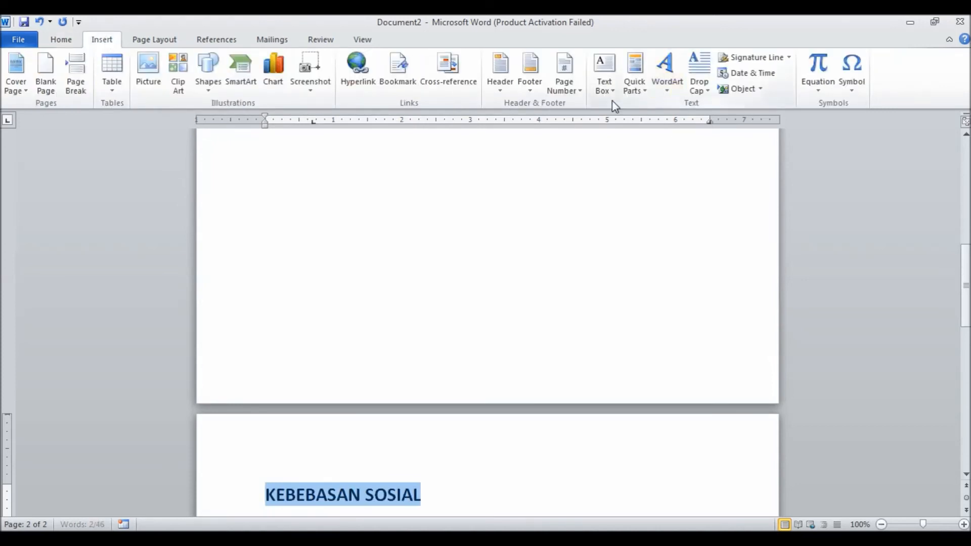
{"action": "left_click", "coordinate": [668, 88]}
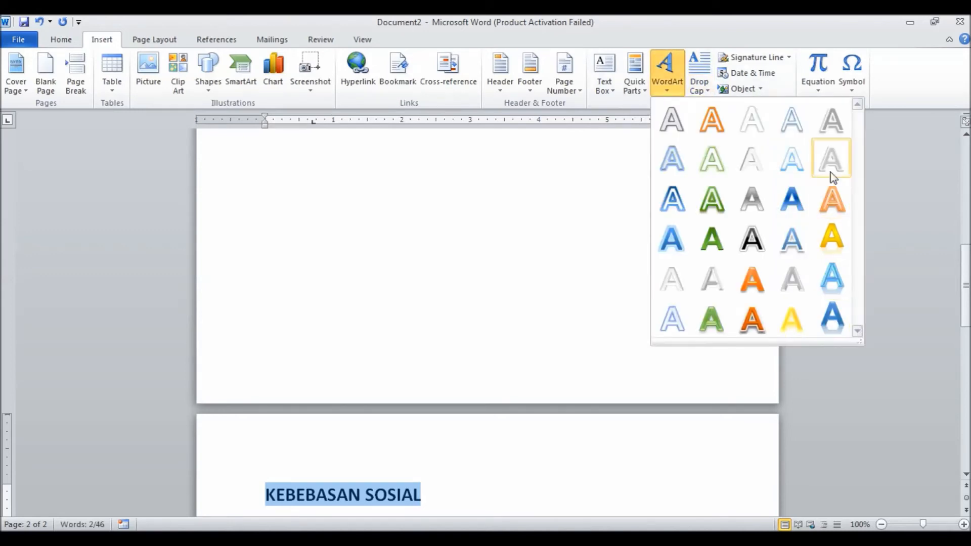
{"action": "left_click", "coordinate": [792, 202]}
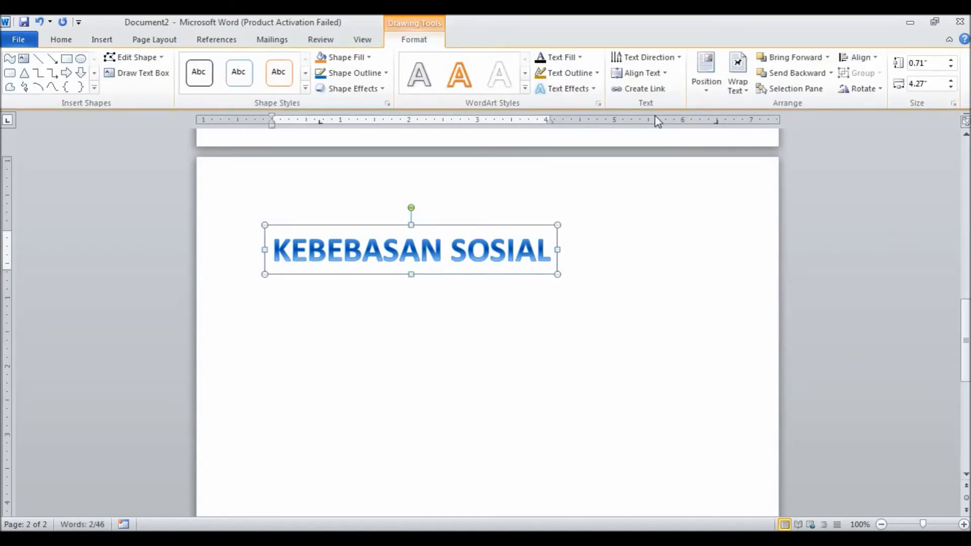
{"action": "left_click", "coordinate": [594, 90]}
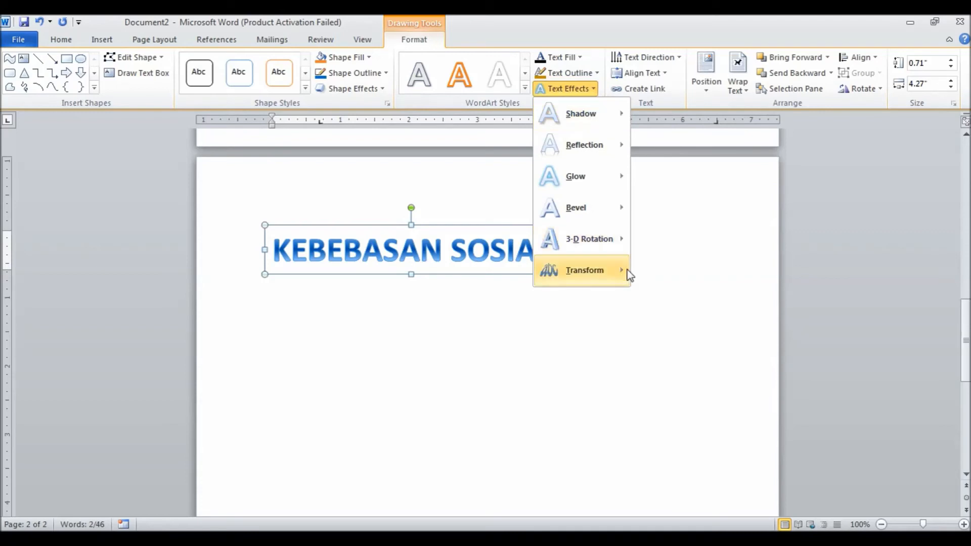
{"action": "mouse_move", "coordinate": [624, 279]}
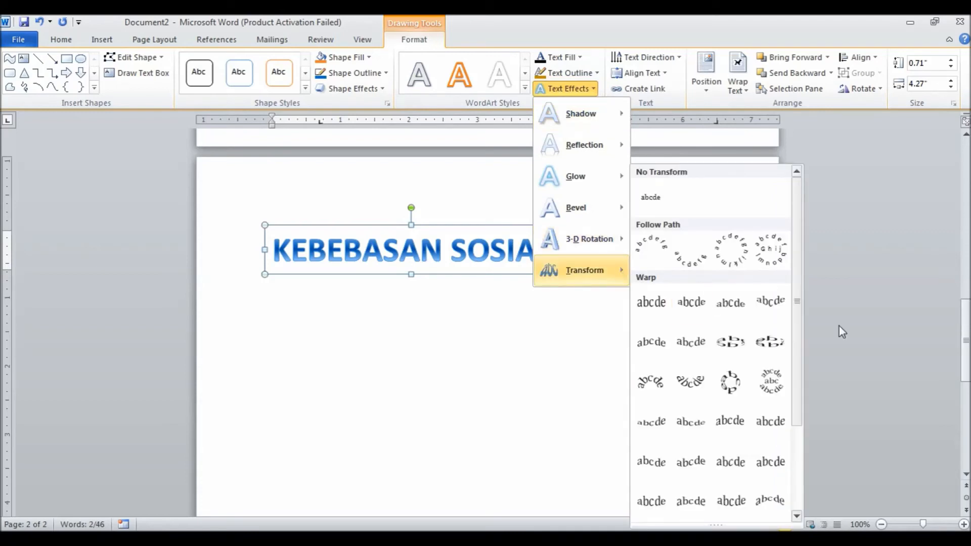
{"action": "left_click_drag", "start_coordinate": [795, 278], "coordinate": [795, 321]}
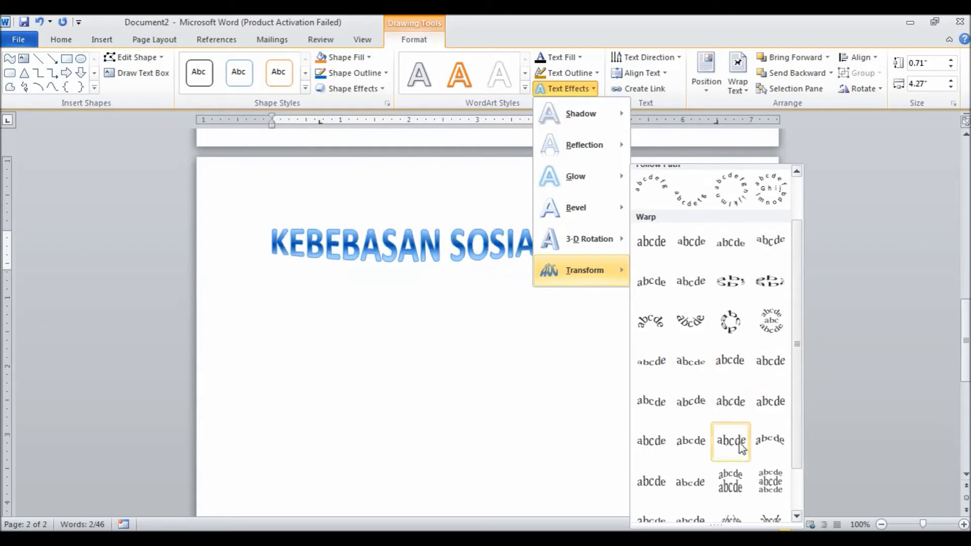
{"action": "left_click", "coordinate": [661, 357]}
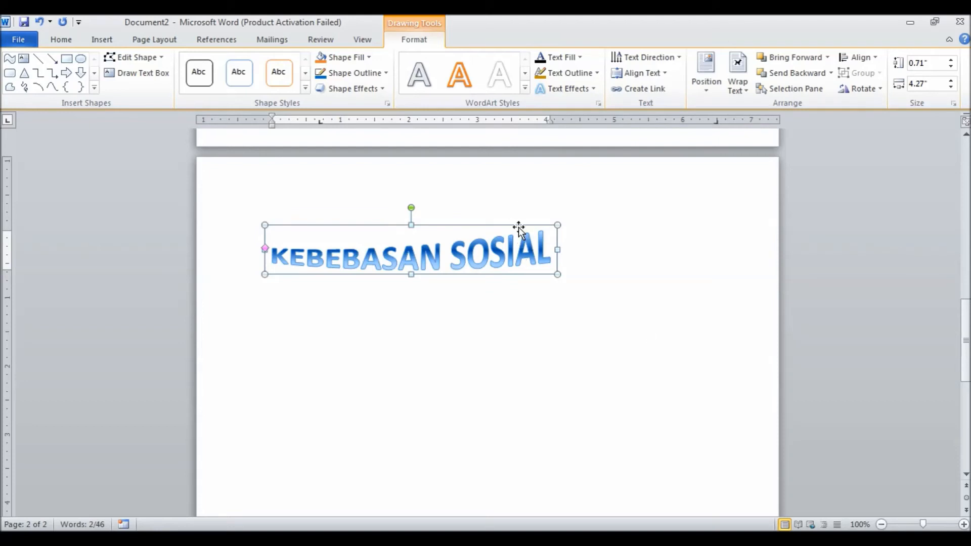
- Set the "KEBEBASAN SOSIAL" WordArt's text wrapping to Through and shift it right to about the middle of the page width
{"action": "left_click", "coordinate": [737, 81]}
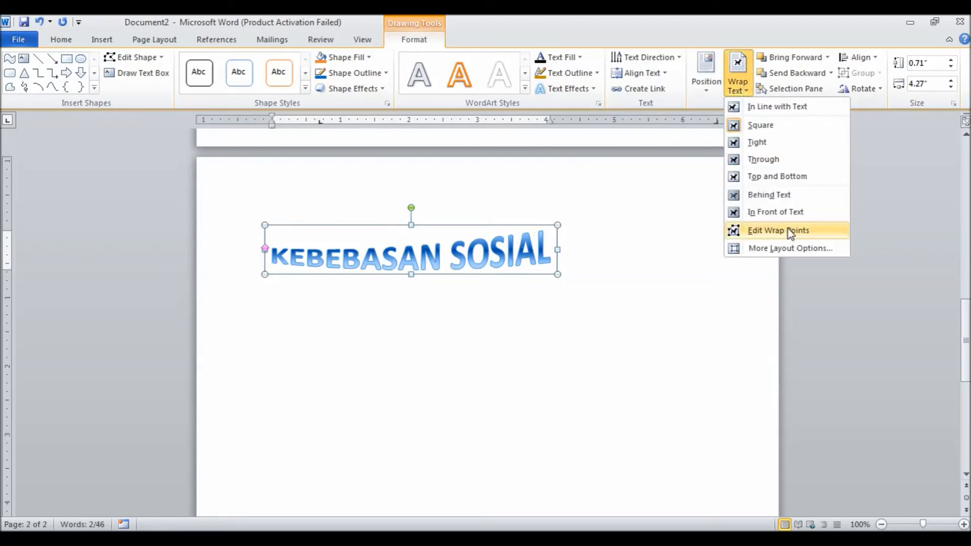
{"action": "left_click", "coordinate": [775, 161]}
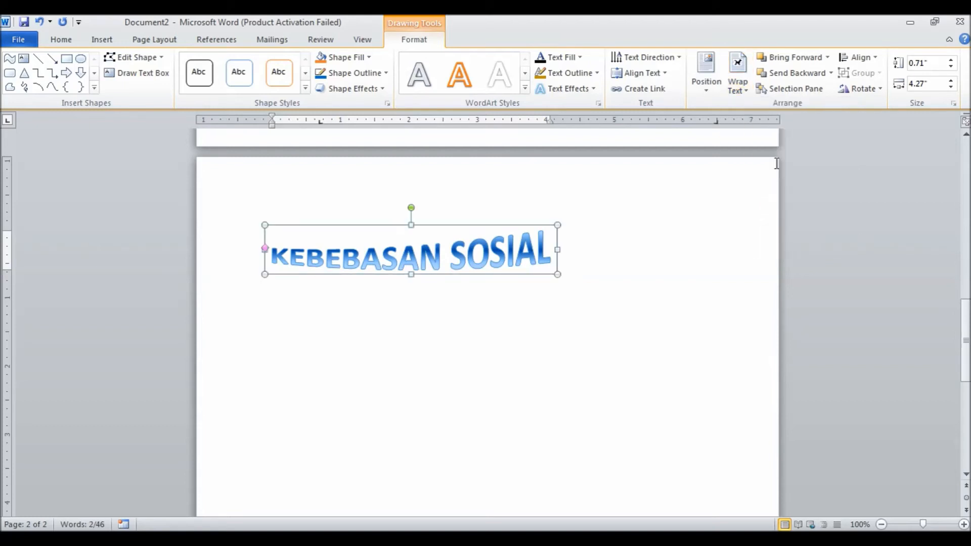
{"action": "key", "text": "Right"}
{"action": "key", "text": "Right"}
{"action": "key", "text": "Right"}
{"action": "key", "text": "Right"}
{"action": "key", "text": "Right"}
{"action": "key", "text": "Right"}
{"action": "key", "text": "Right"}
{"action": "key", "text": "Right"}
{"action": "key", "text": "Right"}
{"action": "key", "text": "Right"}
{"action": "key", "text": "Right"}
{"action": "key", "text": "Right"}
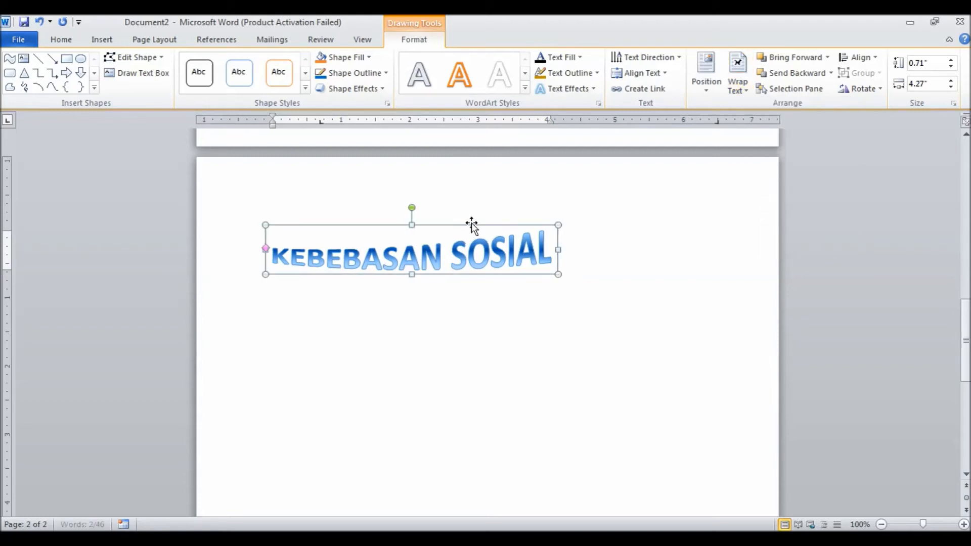
{"action": "key", "text": "Right"}
{"action": "key", "text": "Right"}
{"action": "key", "text": "Right"}
{"action": "key", "text": "Right"}
{"action": "key", "text": "Right"}
{"action": "key", "text": "Right"}
{"action": "key", "text": "Right"}
{"action": "key", "text": "Right"}
{"action": "key", "text": "Right"}
{"action": "key", "text": "Right"}
{"action": "key", "text": "Right"}
{"action": "key", "text": "Right"}
{"action": "key", "text": "Right"}
{"action": "key", "text": "Right"}
{"action": "key", "text": "Right"}
{"action": "key", "text": "Right"}
{"action": "key", "text": "Right"}
{"action": "key", "text": "Right"}
{"action": "key", "text": "Right"}
{"action": "key", "text": "Right"}
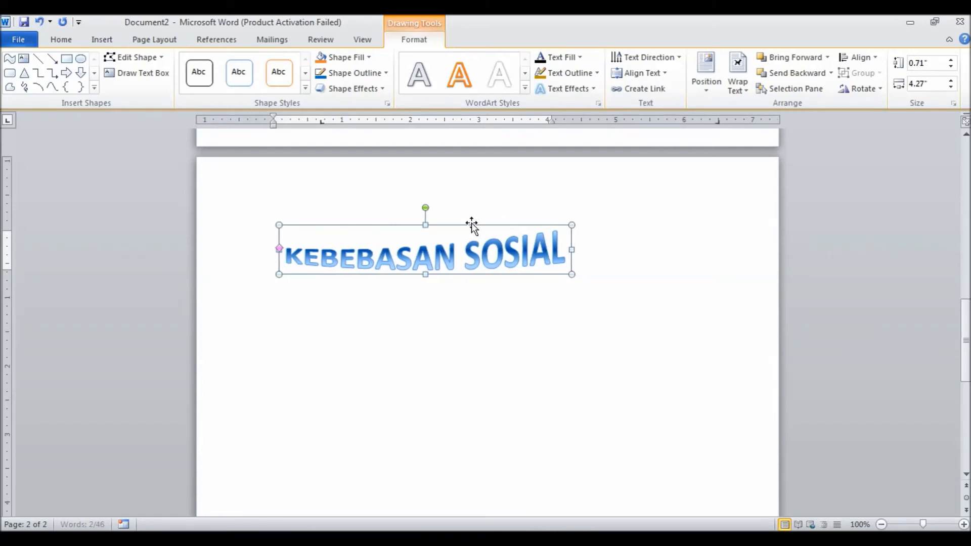
{"action": "key", "text": "Right"}
{"action": "key", "text": "Right"}
{"action": "key", "text": "Right"}
{"action": "key", "text": "Right"}
{"action": "key", "text": "Right"}
{"action": "key", "text": "Right"}
{"action": "key", "text": "Right"}
{"action": "key", "text": "Right"}
{"action": "key", "text": "Right"}
{"action": "key", "text": "Right"}
{"action": "key", "text": "Right"}
{"action": "key", "text": "Right"}
{"action": "key", "text": "Right"}
{"action": "key", "text": "Right"}
{"action": "key", "text": "Right"}
{"action": "key", "text": "Right"}
{"action": "key", "text": "Right"}
{"action": "key", "text": "Right"}
{"action": "key", "text": "Right"}
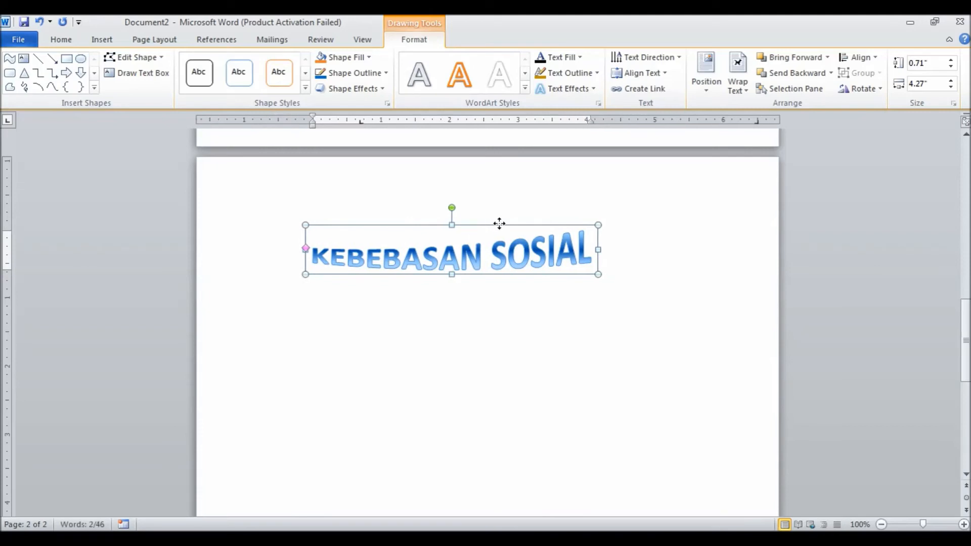
{"action": "key", "text": "Right"}
{"action": "key", "text": "Right"}
{"action": "key", "text": "Right"}
{"action": "key", "text": "Right"}
{"action": "key", "text": "Right"}
{"action": "key", "text": "Right"}
{"action": "key", "text": "Right"}
{"action": "key", "text": "Right"}
{"action": "key", "text": "Right"}
{"action": "key", "text": "Right"}
{"action": "key", "text": "Right"}
{"action": "key", "text": "Right"}
{"action": "key", "text": "Right"}
{"action": "key", "text": "Right"}
{"action": "key", "text": "Right"}
{"action": "key", "text": "Right"}
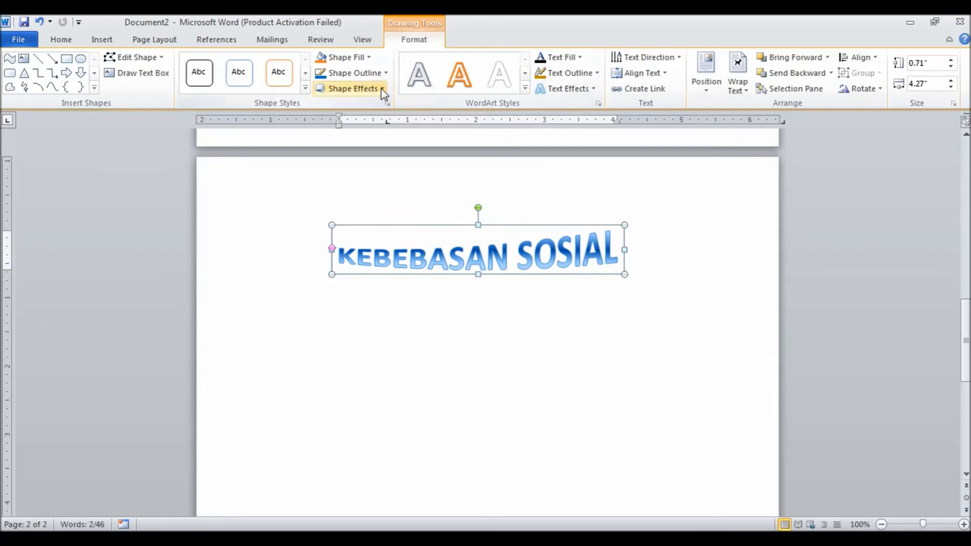
{"action": "left_click", "coordinate": [525, 89]}
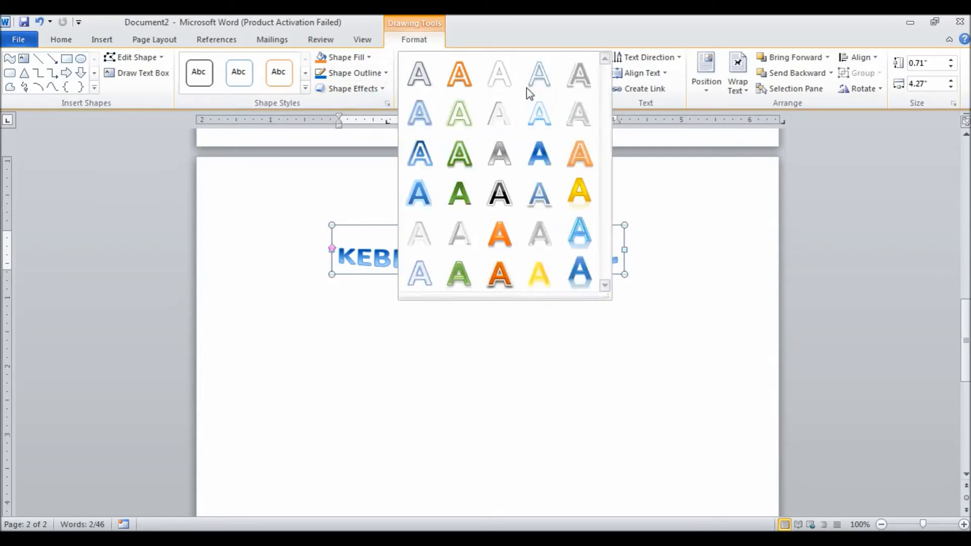
{"action": "left_click", "coordinate": [642, 35]}
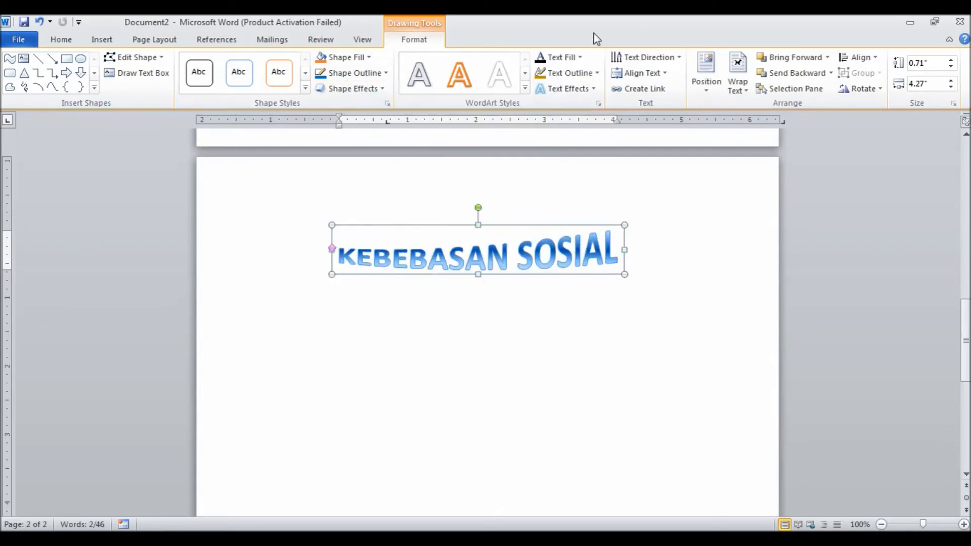
{"action": "left_click", "coordinate": [596, 73]}
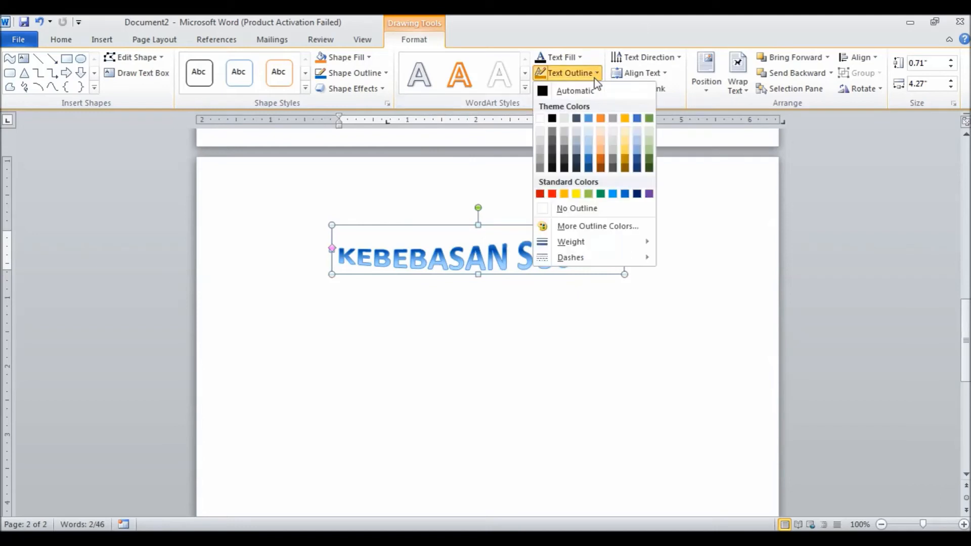
{"action": "left_click", "coordinate": [592, 19]}
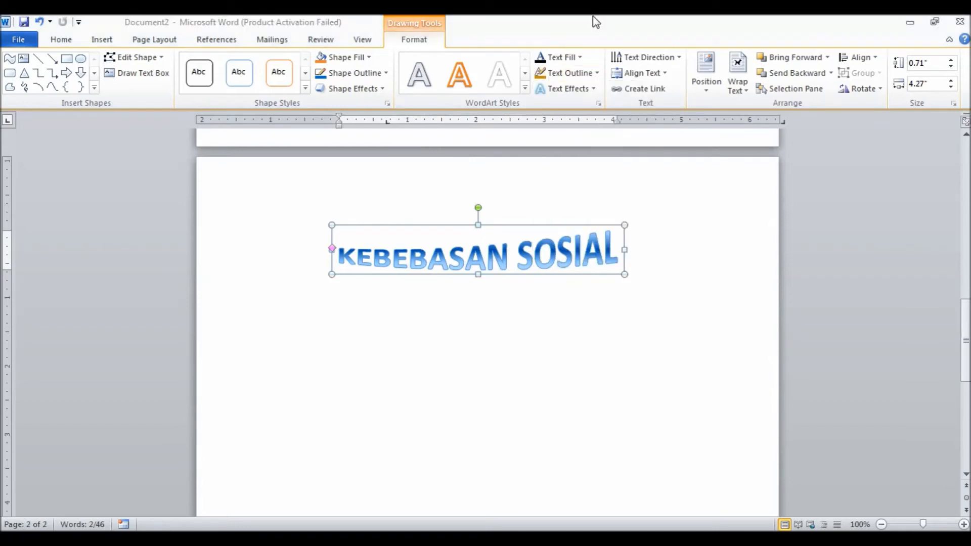
- Apply a green glow from the second row of glow variations to the "KEBEBASAN SOSIAL" WordArt text
{"action": "left_click", "coordinate": [594, 90]}
{"action": "mouse_move", "coordinate": [593, 181]}
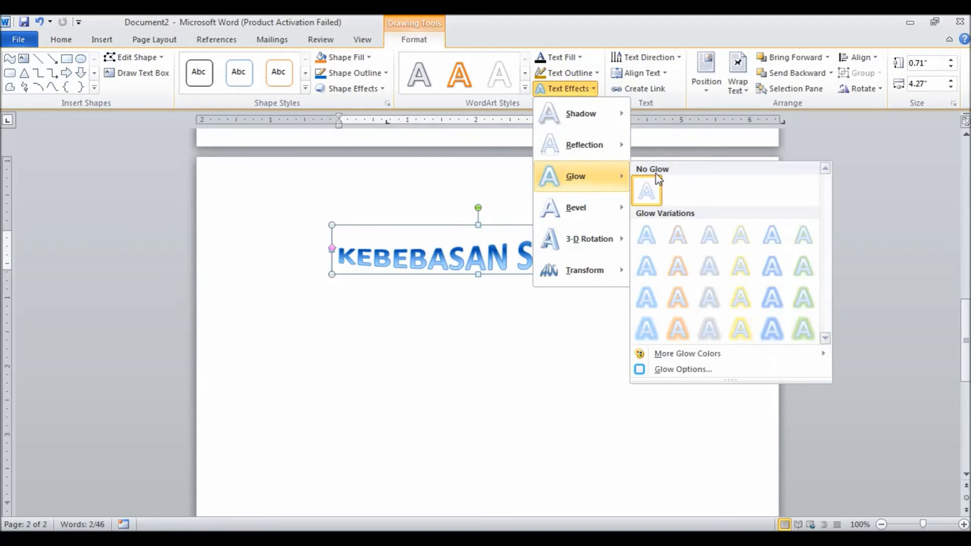
{"action": "mouse_move", "coordinate": [620, 208]}
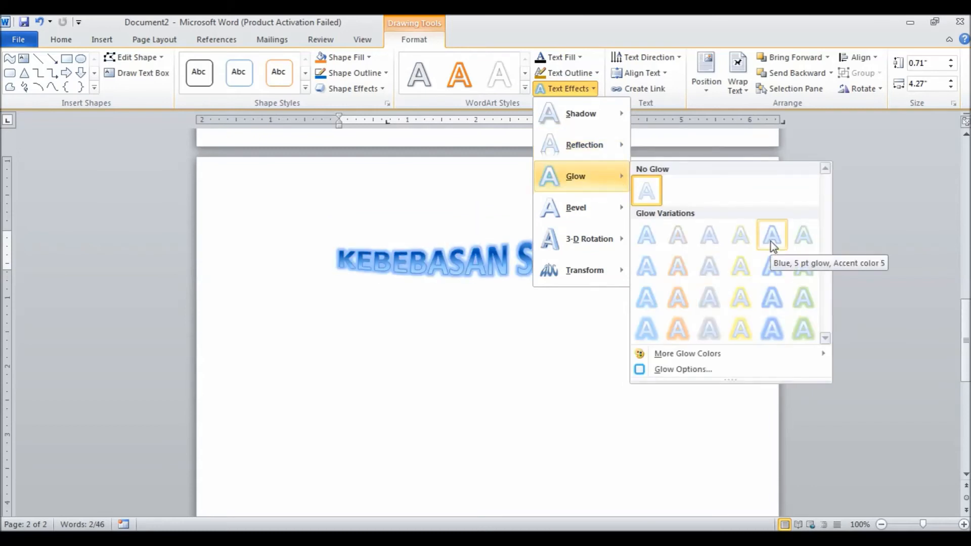
{"action": "left_click", "coordinate": [804, 267]}
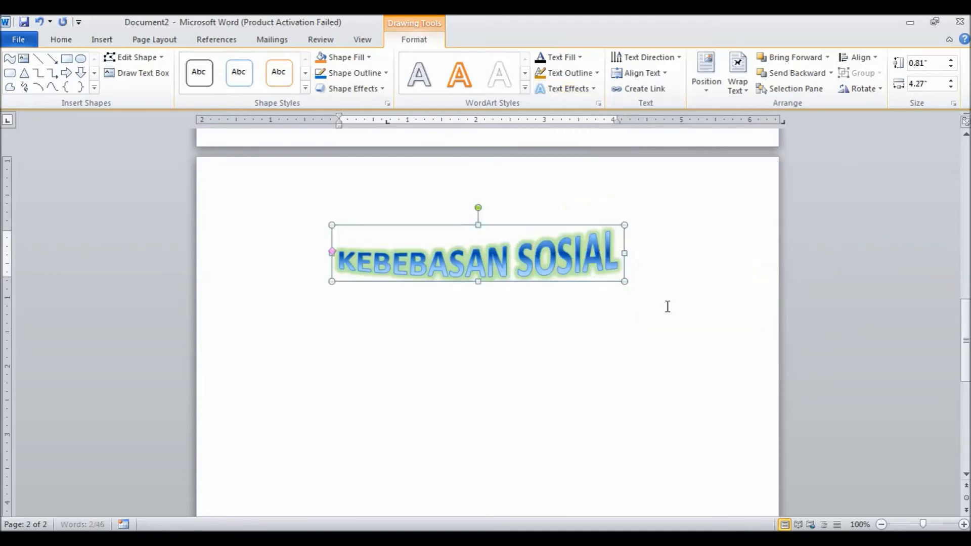
- Add blank lines beneath the "KEBEBASAN SOSIAL" WordArt while keeping the title near the page's upper margin
{"action": "left_click", "coordinate": [660, 277]}
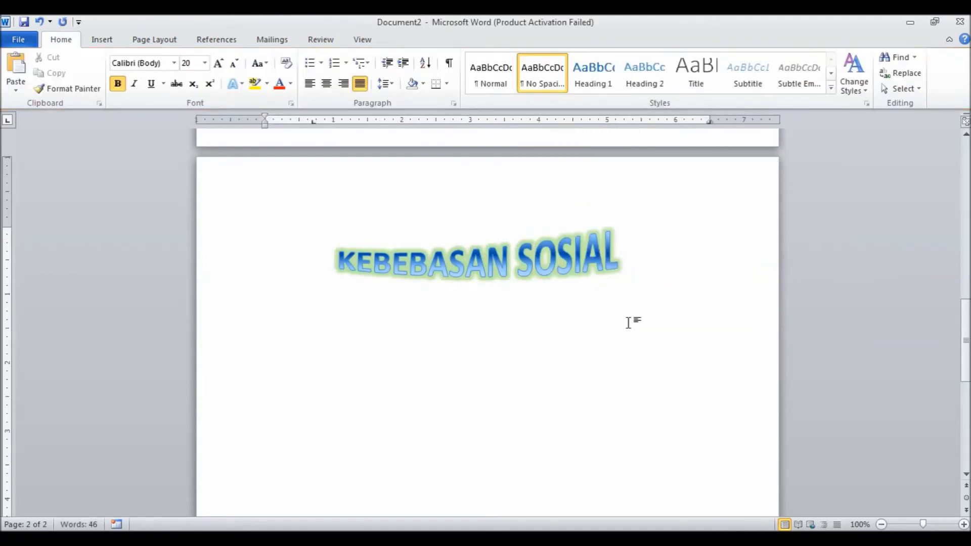
{"action": "key", "text": "Return"}
{"action": "key", "text": "Return"}
{"action": "key", "text": "Return"}
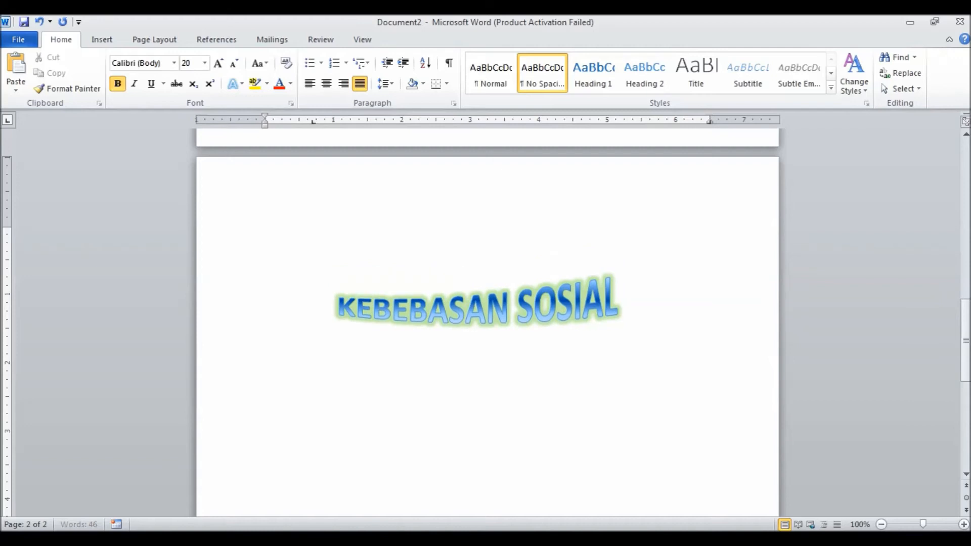
{"action": "left_click", "coordinate": [501, 320]}
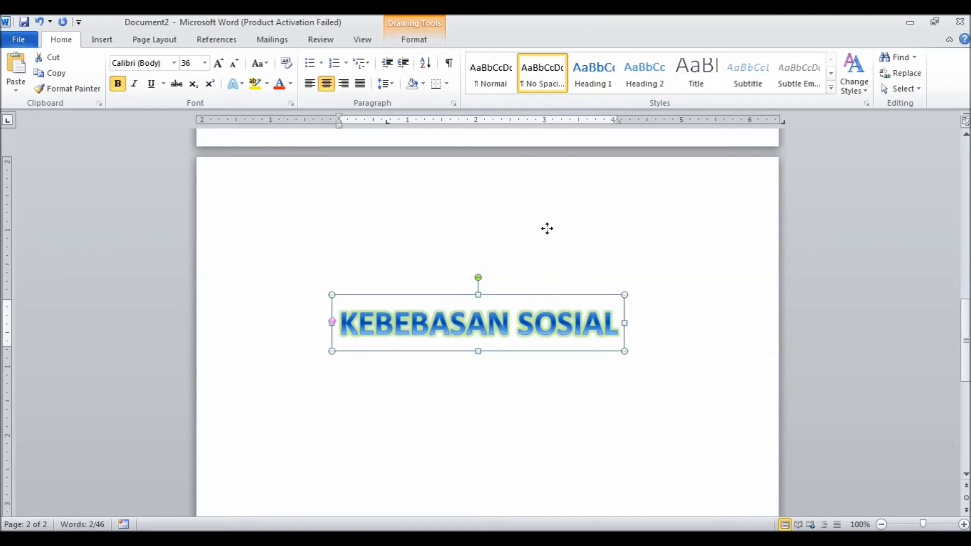
{"action": "left_click", "coordinate": [549, 233]}
{"action": "key", "text": "Return"}
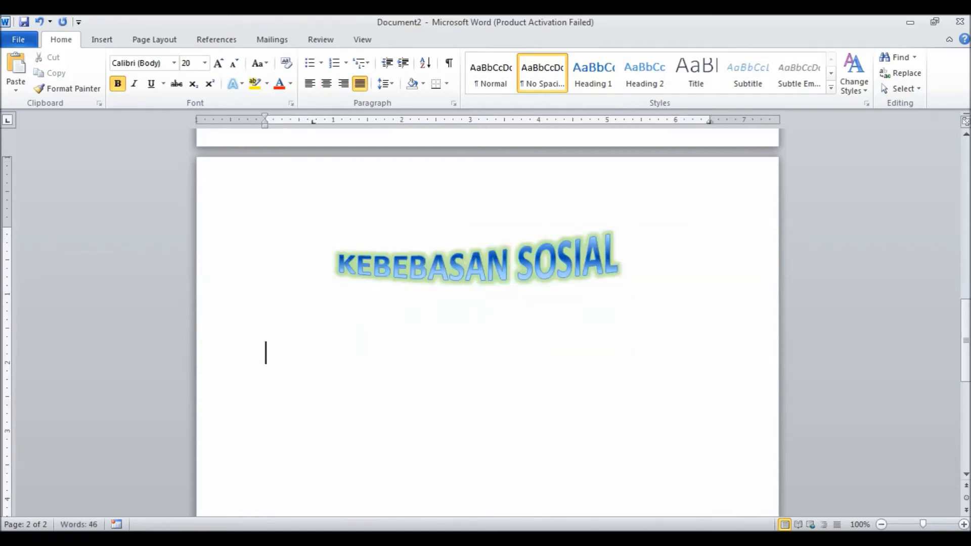
- Check the text box layout on the practice document's "KEBEBASAN SOSIAL" page, and draw a rectangle about 2.58" by 6.77" below the title in Document2
{"action": "left_click", "coordinate": [706, 470]}
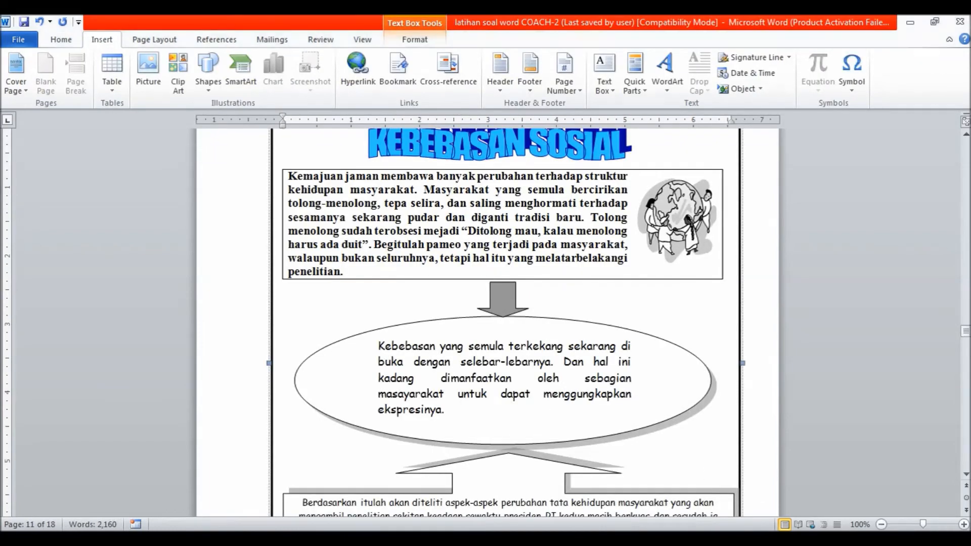
{"action": "left_click", "coordinate": [713, 514]}
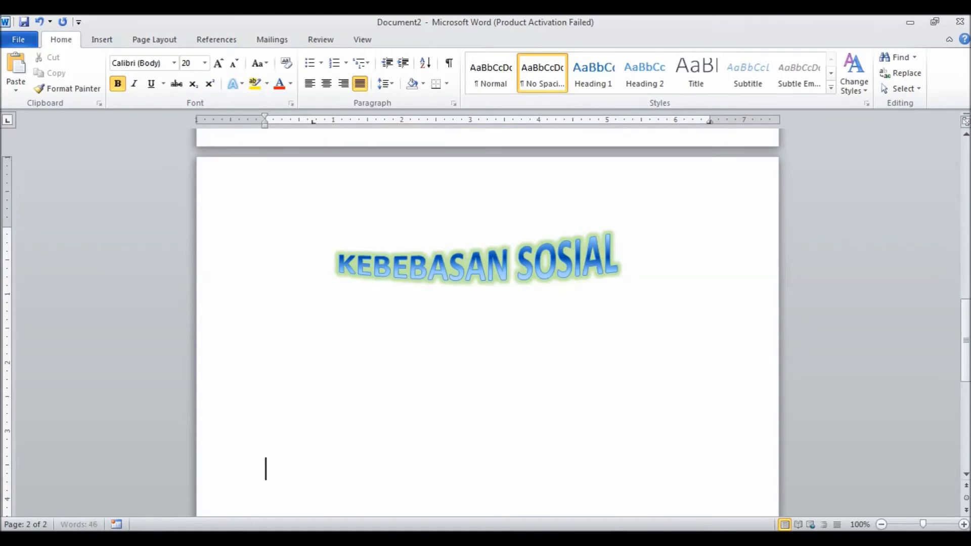
{"action": "left_click", "coordinate": [89, 40]}
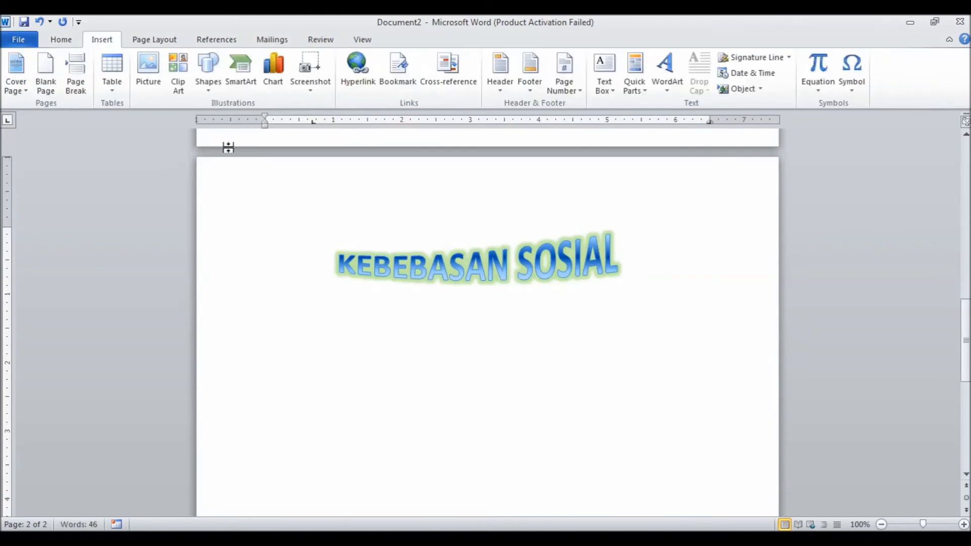
{"action": "left_click", "coordinate": [217, 91]}
{"action": "left_click", "coordinate": [204, 130]}
{"action": "left_click_drag", "start_coordinate": [733, 481], "coordinate": [268, 304]}
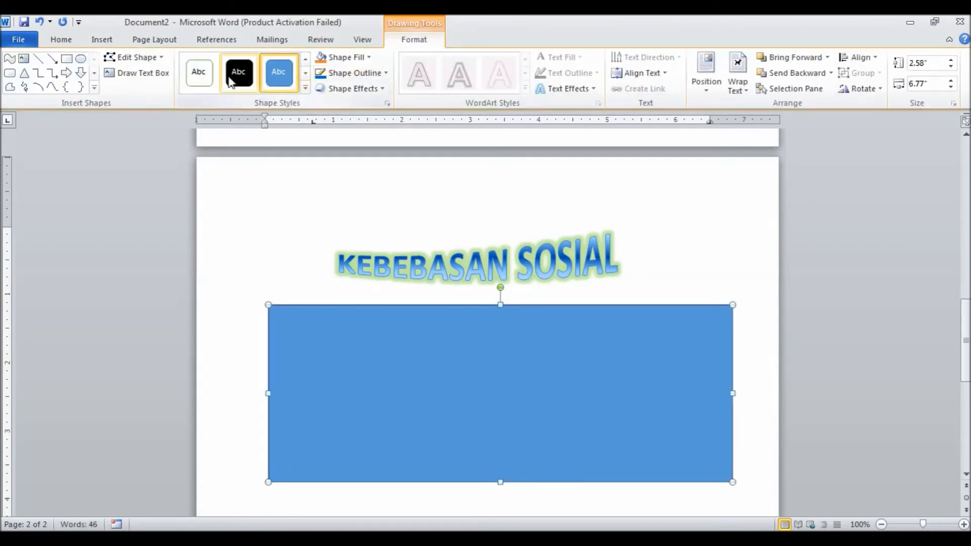
- Change the blue rectangle into a rectangle with two diagonally opposite rounded corners
{"action": "left_click", "coordinate": [159, 60]}
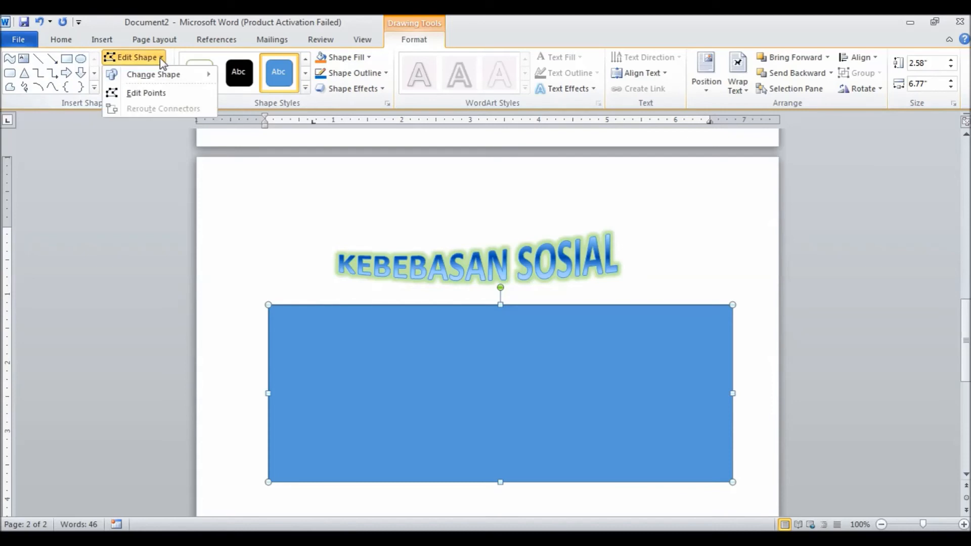
{"action": "mouse_move", "coordinate": [192, 76]}
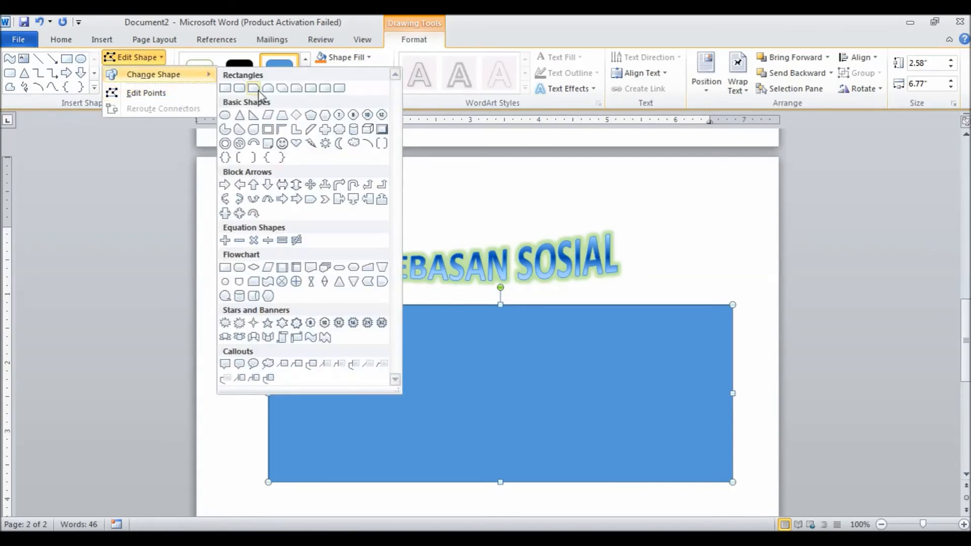
{"action": "left_click", "coordinate": [337, 89]}
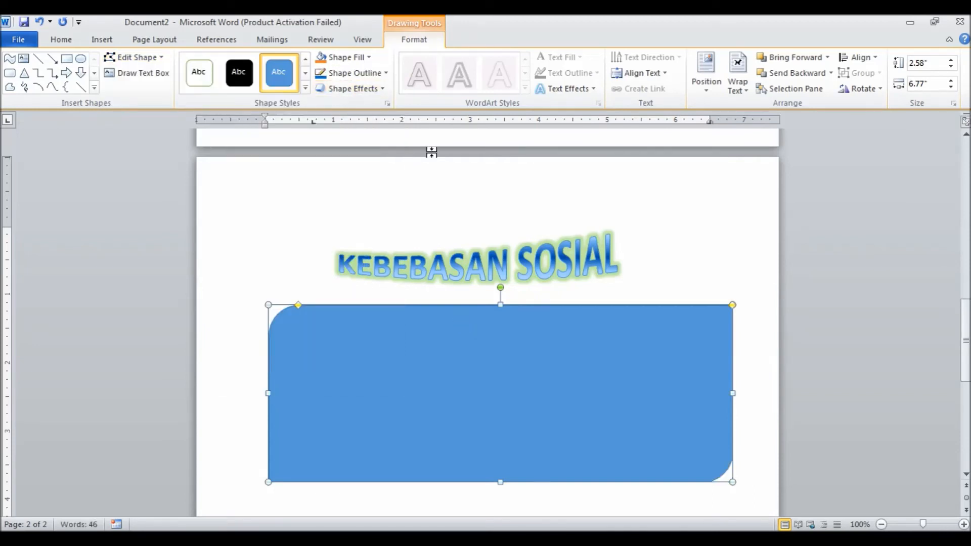
- Remove the blue fill from the rounded-corner shape below the title and make the shape editable for text
{"action": "left_click", "coordinate": [369, 58]}
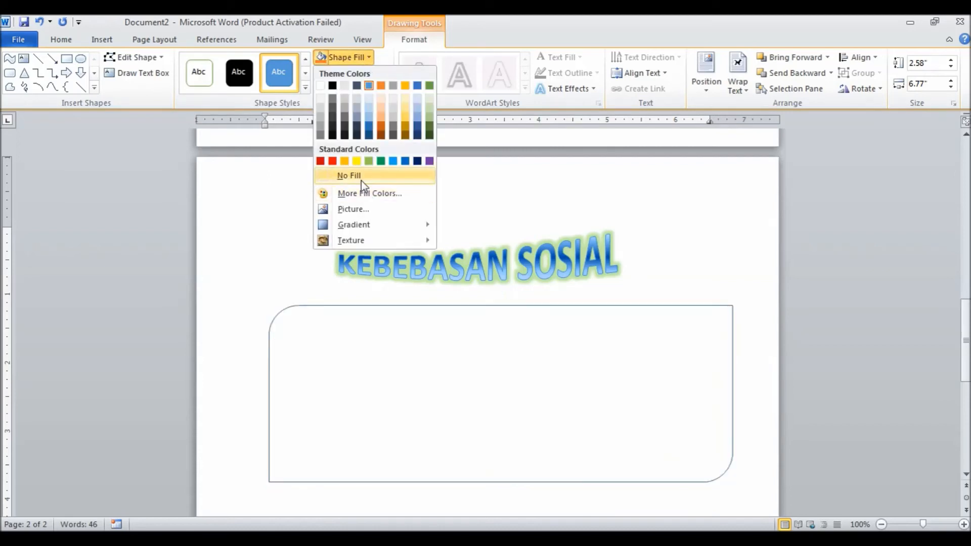
{"action": "left_click", "coordinate": [361, 177]}
{"action": "right_click", "coordinate": [329, 306]}
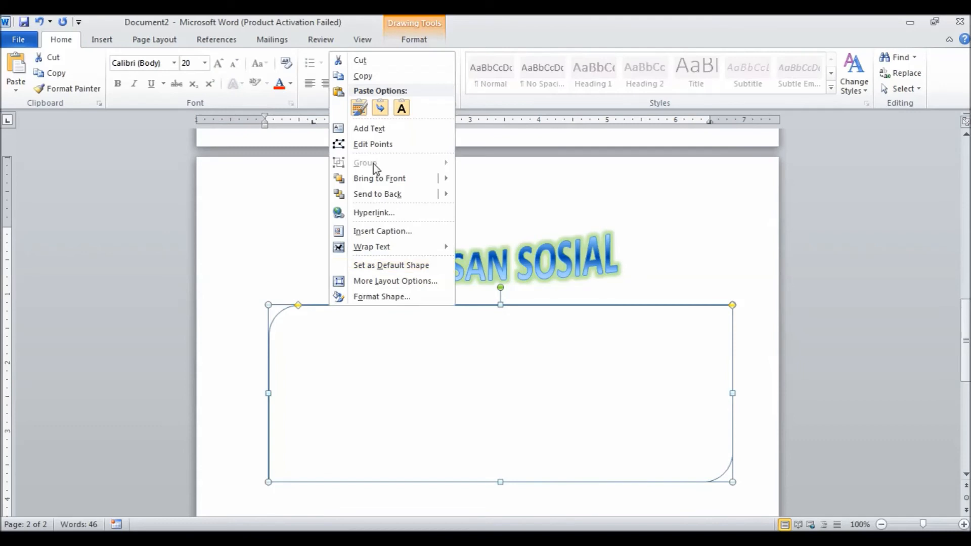
{"action": "left_click", "coordinate": [375, 129]}
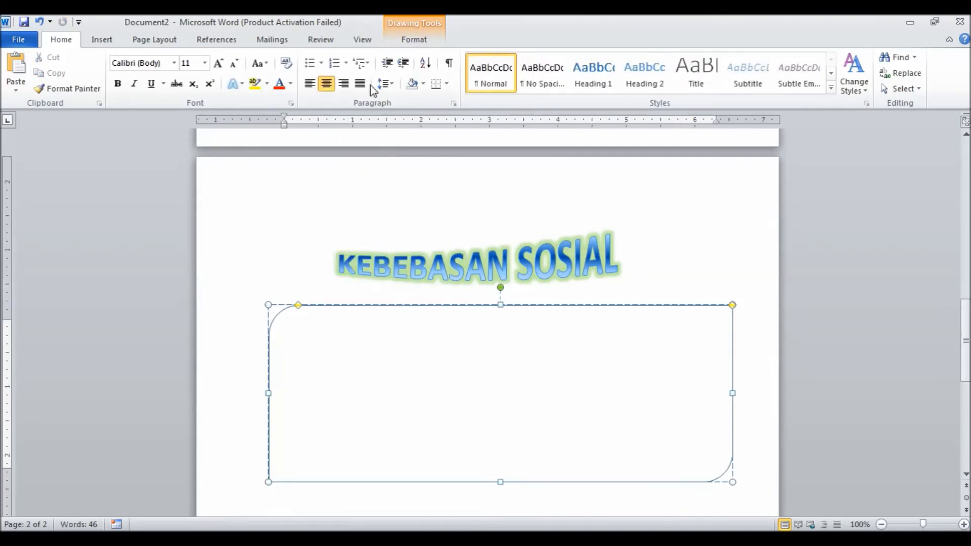
- Left-align the text inside the rounded-corner shape and set its vertical alignment to the top
{"action": "left_click", "coordinate": [309, 84]}
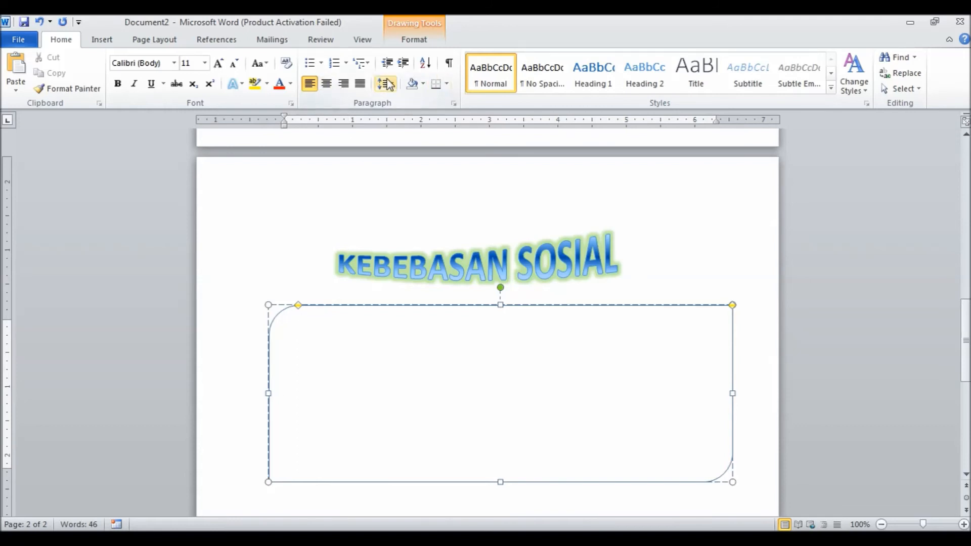
{"action": "left_click", "coordinate": [417, 40]}
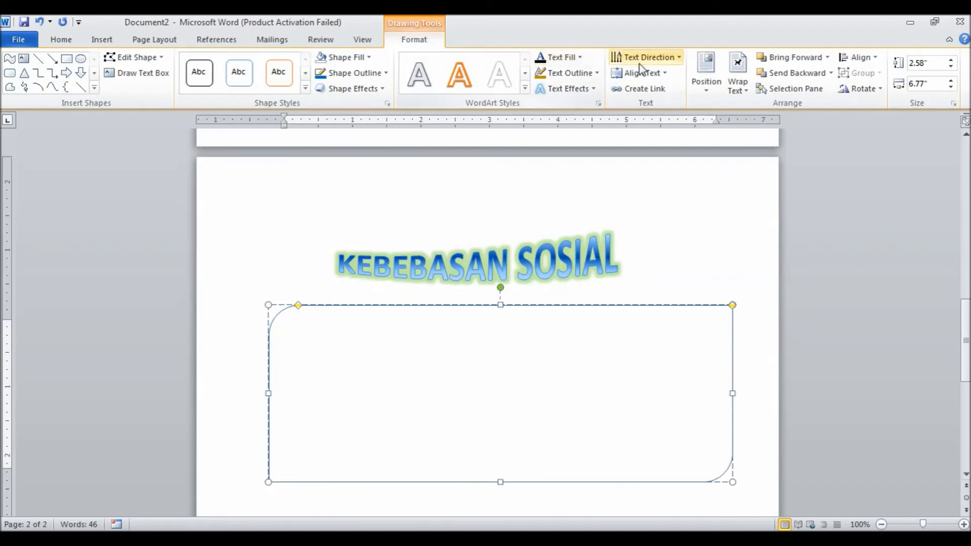
{"action": "left_click", "coordinate": [679, 58]}
{"action": "left_click", "coordinate": [674, 47]}
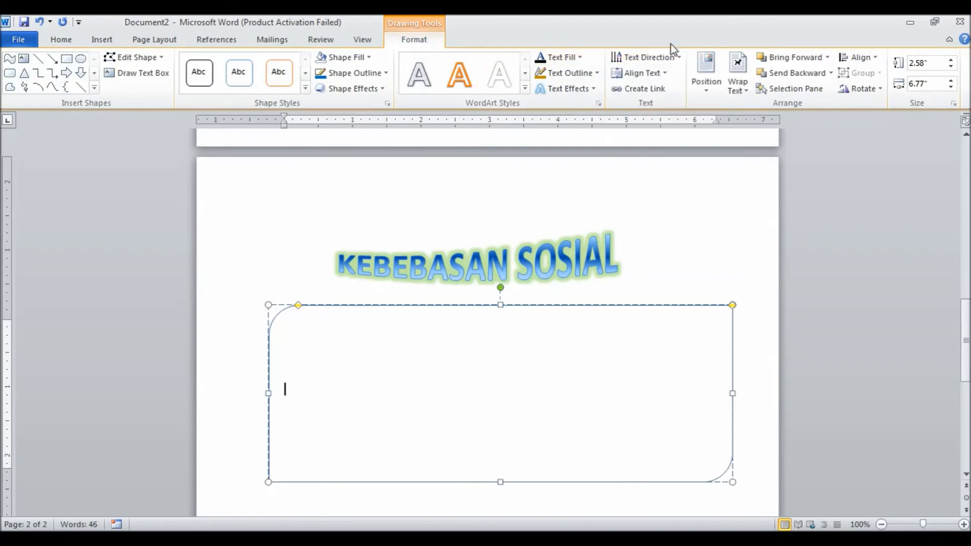
{"action": "left_click", "coordinate": [666, 75]}
{"action": "left_click", "coordinate": [644, 104]}
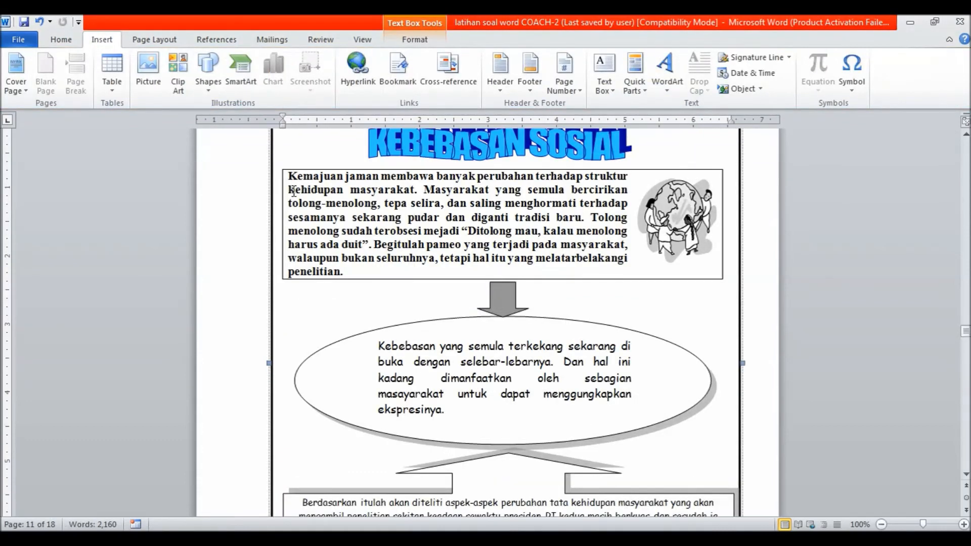
- Copy the bold "Kemajuan jaman" paragraph from the practice document and paste it into the rounded-corner shape in Document2
{"action": "left_click_drag", "start_coordinate": [289, 176], "coordinate": [348, 270]}
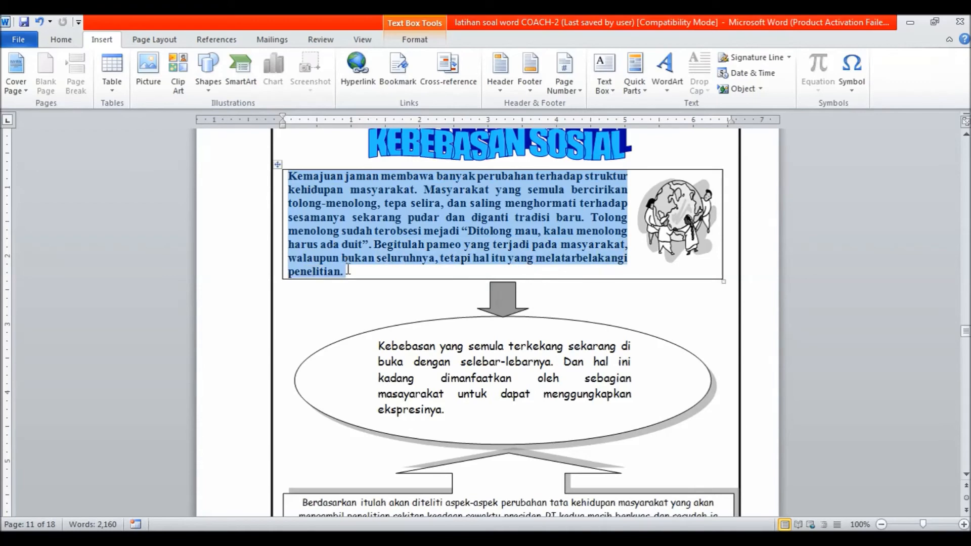
{"action": "right_click", "coordinate": [345, 222]}
{"action": "left_click", "coordinate": [383, 218]}
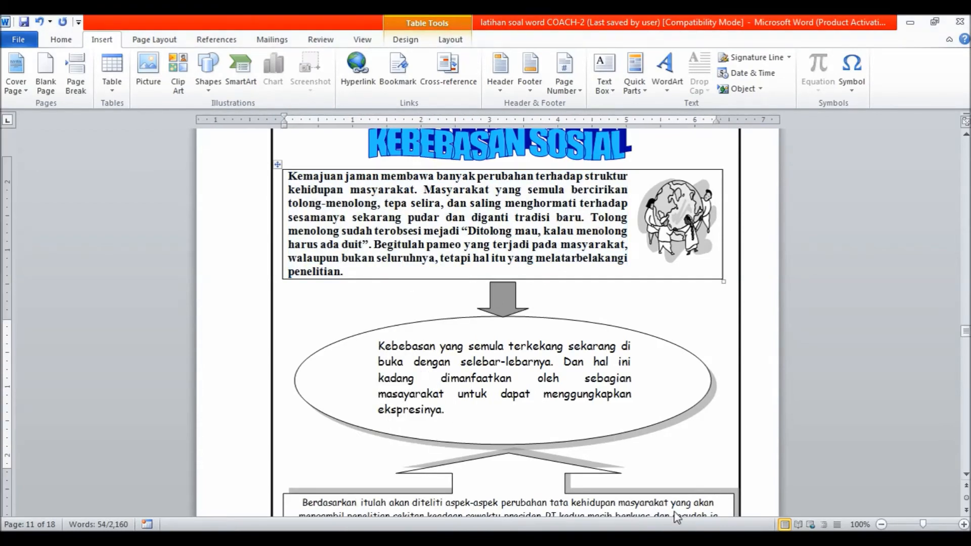
{"action": "left_click", "coordinate": [674, 513]}
{"action": "right_click", "coordinate": [340, 331]}
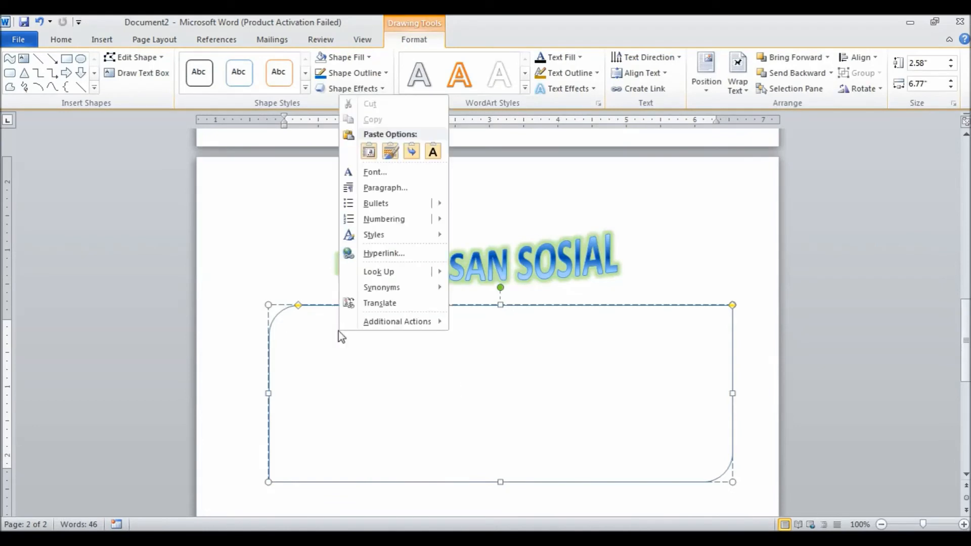